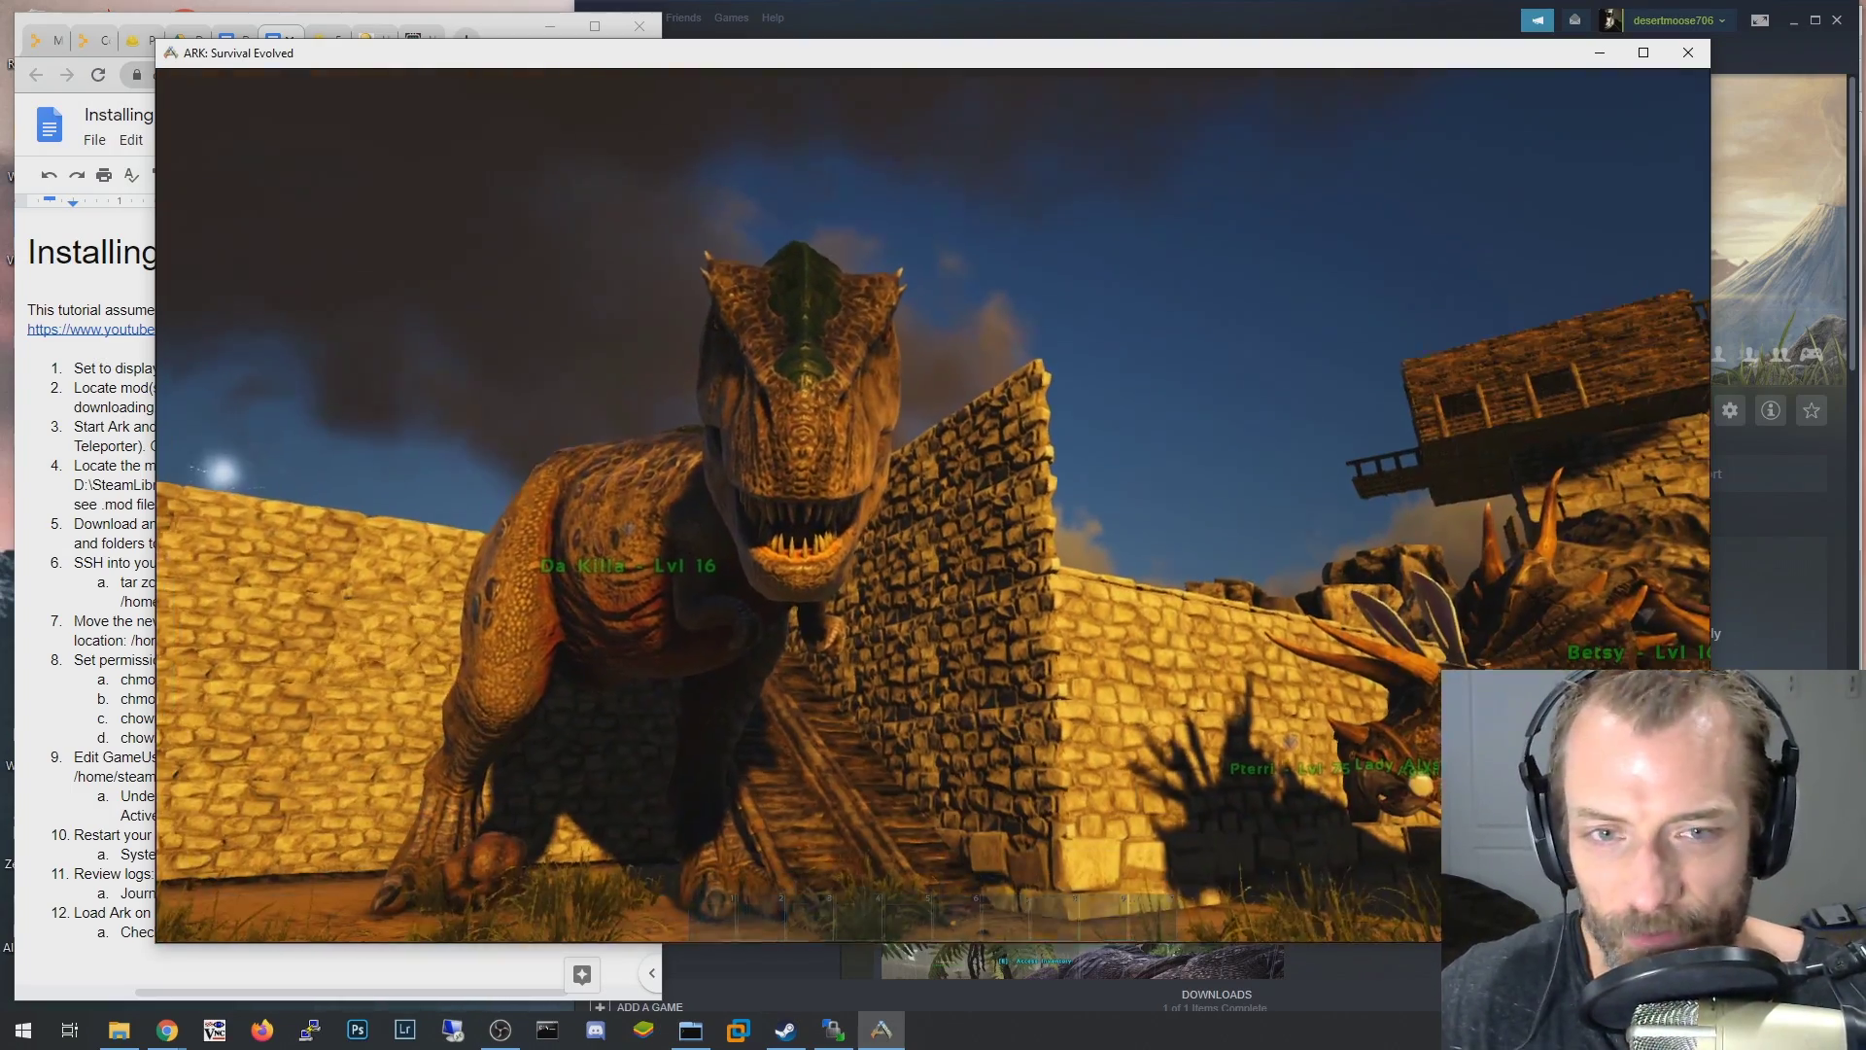
# Pause the game, bring up the mod installation document, and return to the game to resume playing.
pyautogui.press('Escape')
pyautogui.hotkey('alt', 'Tab')
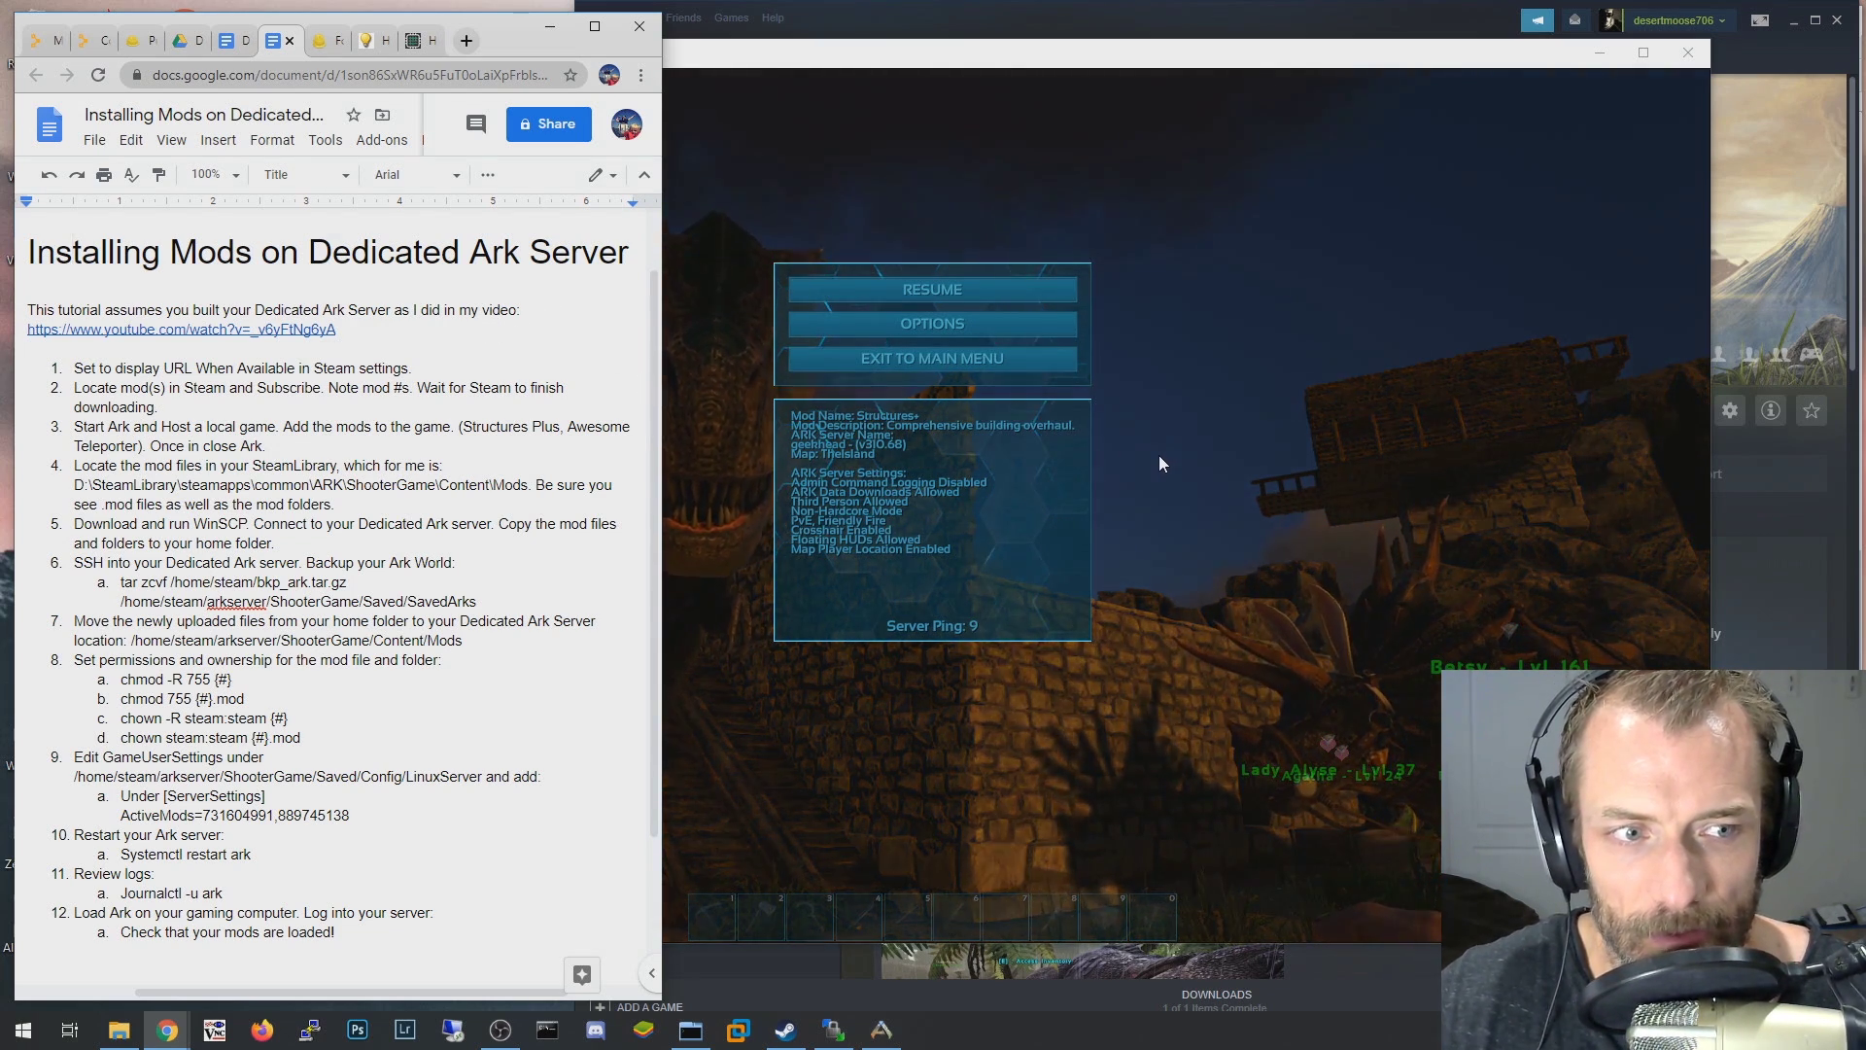
pyautogui.click(936, 289)
pyautogui.click(939, 292)
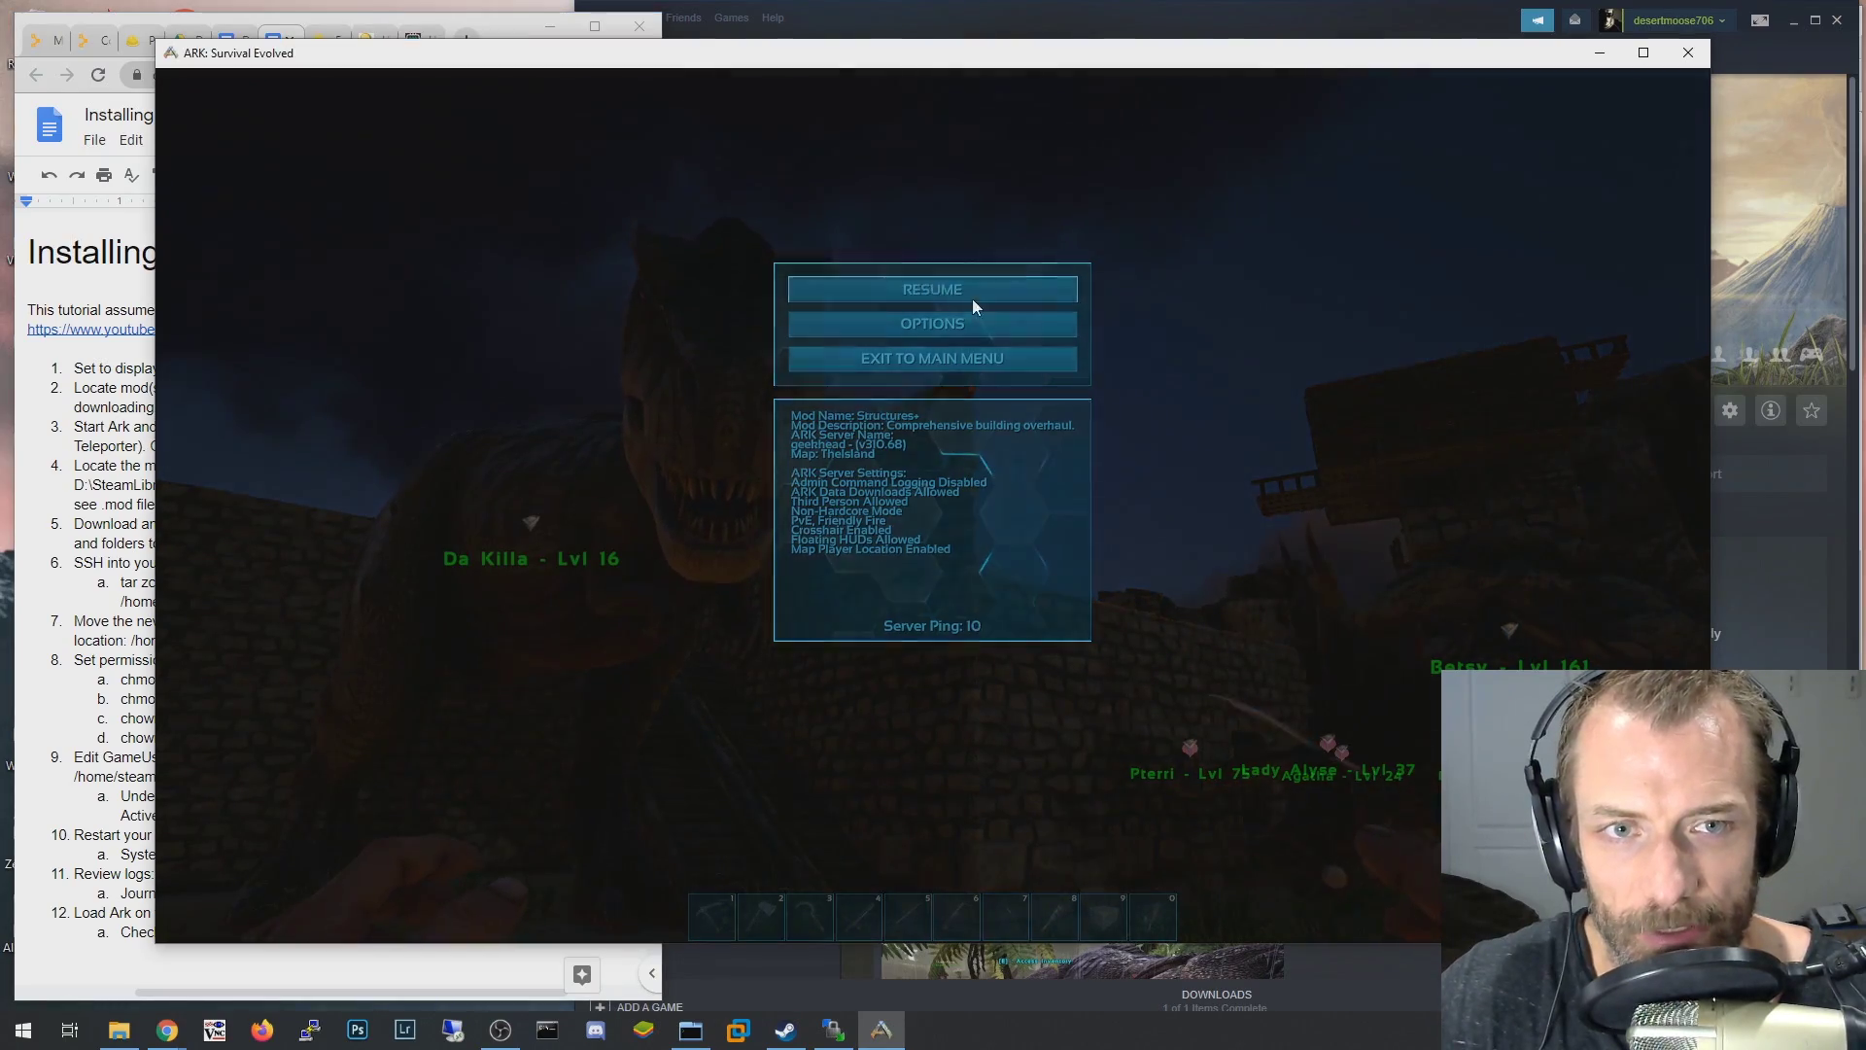
# Walk through the walled yard into the stone house and look around at its furnishings and crafting stations.
pyautogui.press('w')
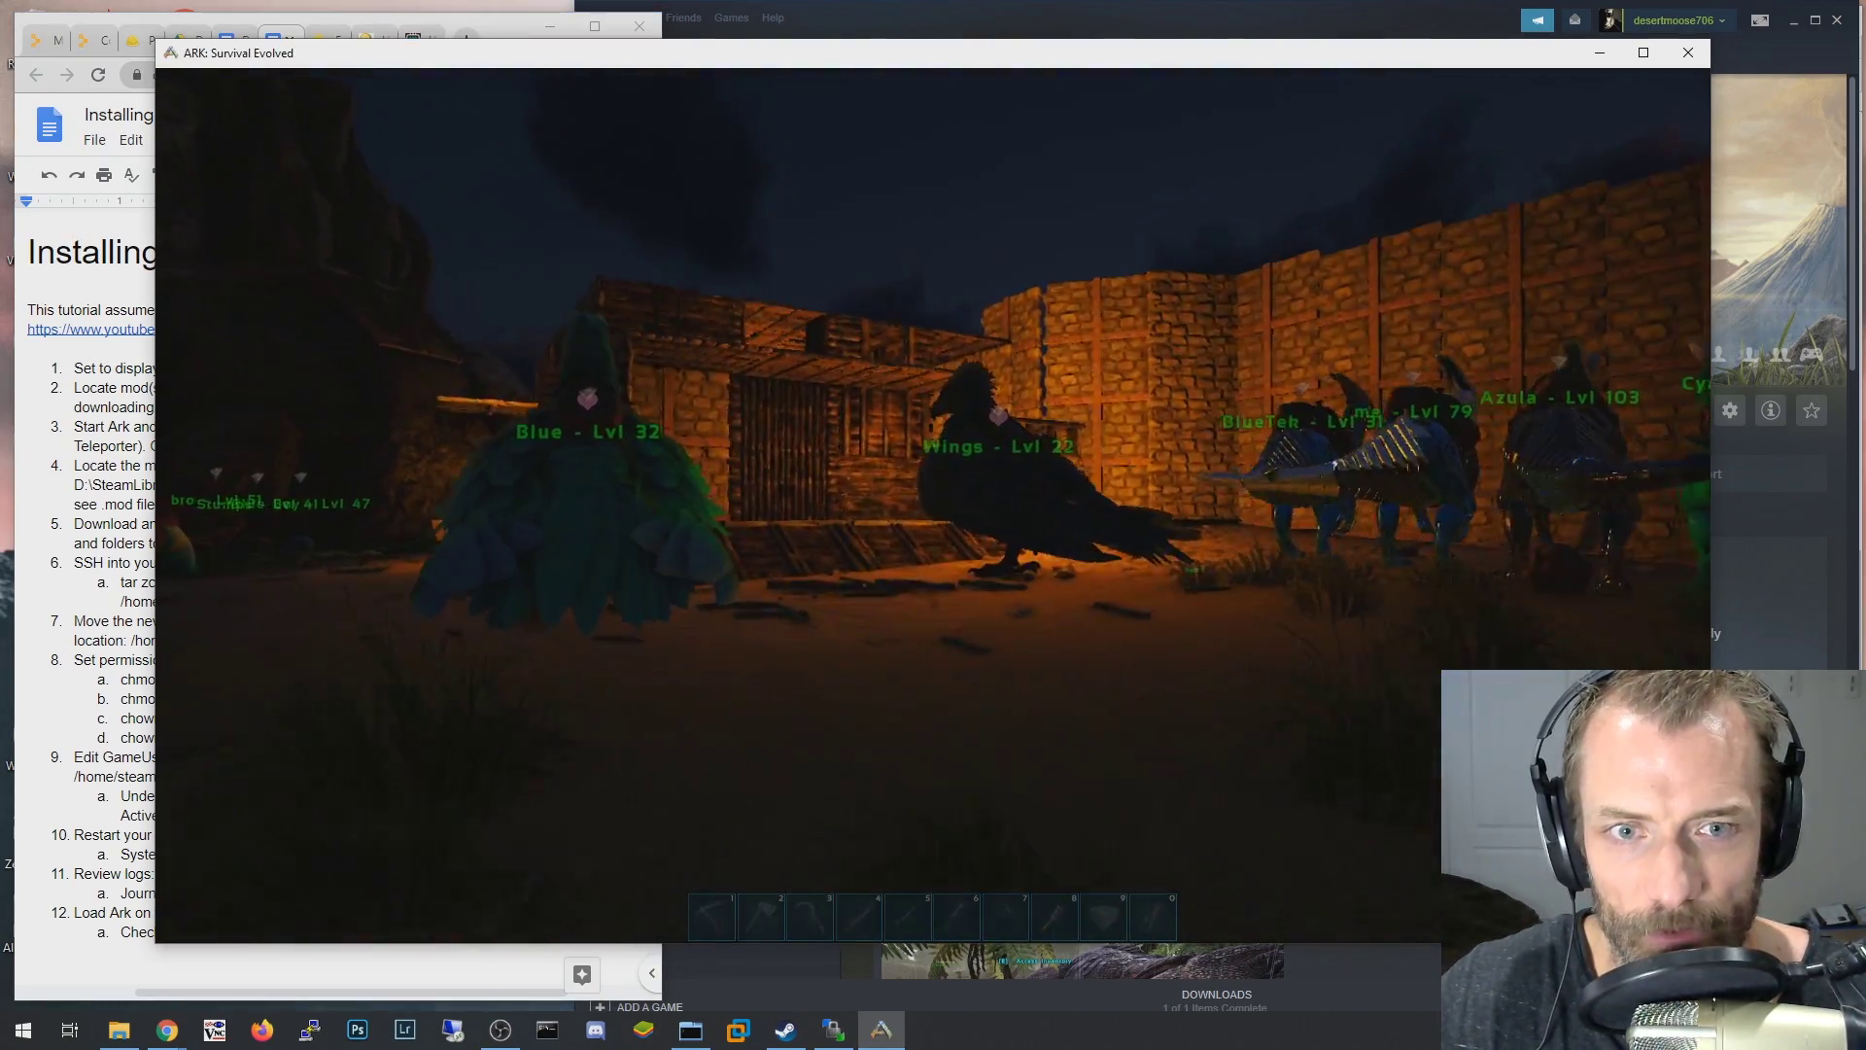
pyautogui.press('w')
pyautogui.press('e')
pyautogui.press('w')
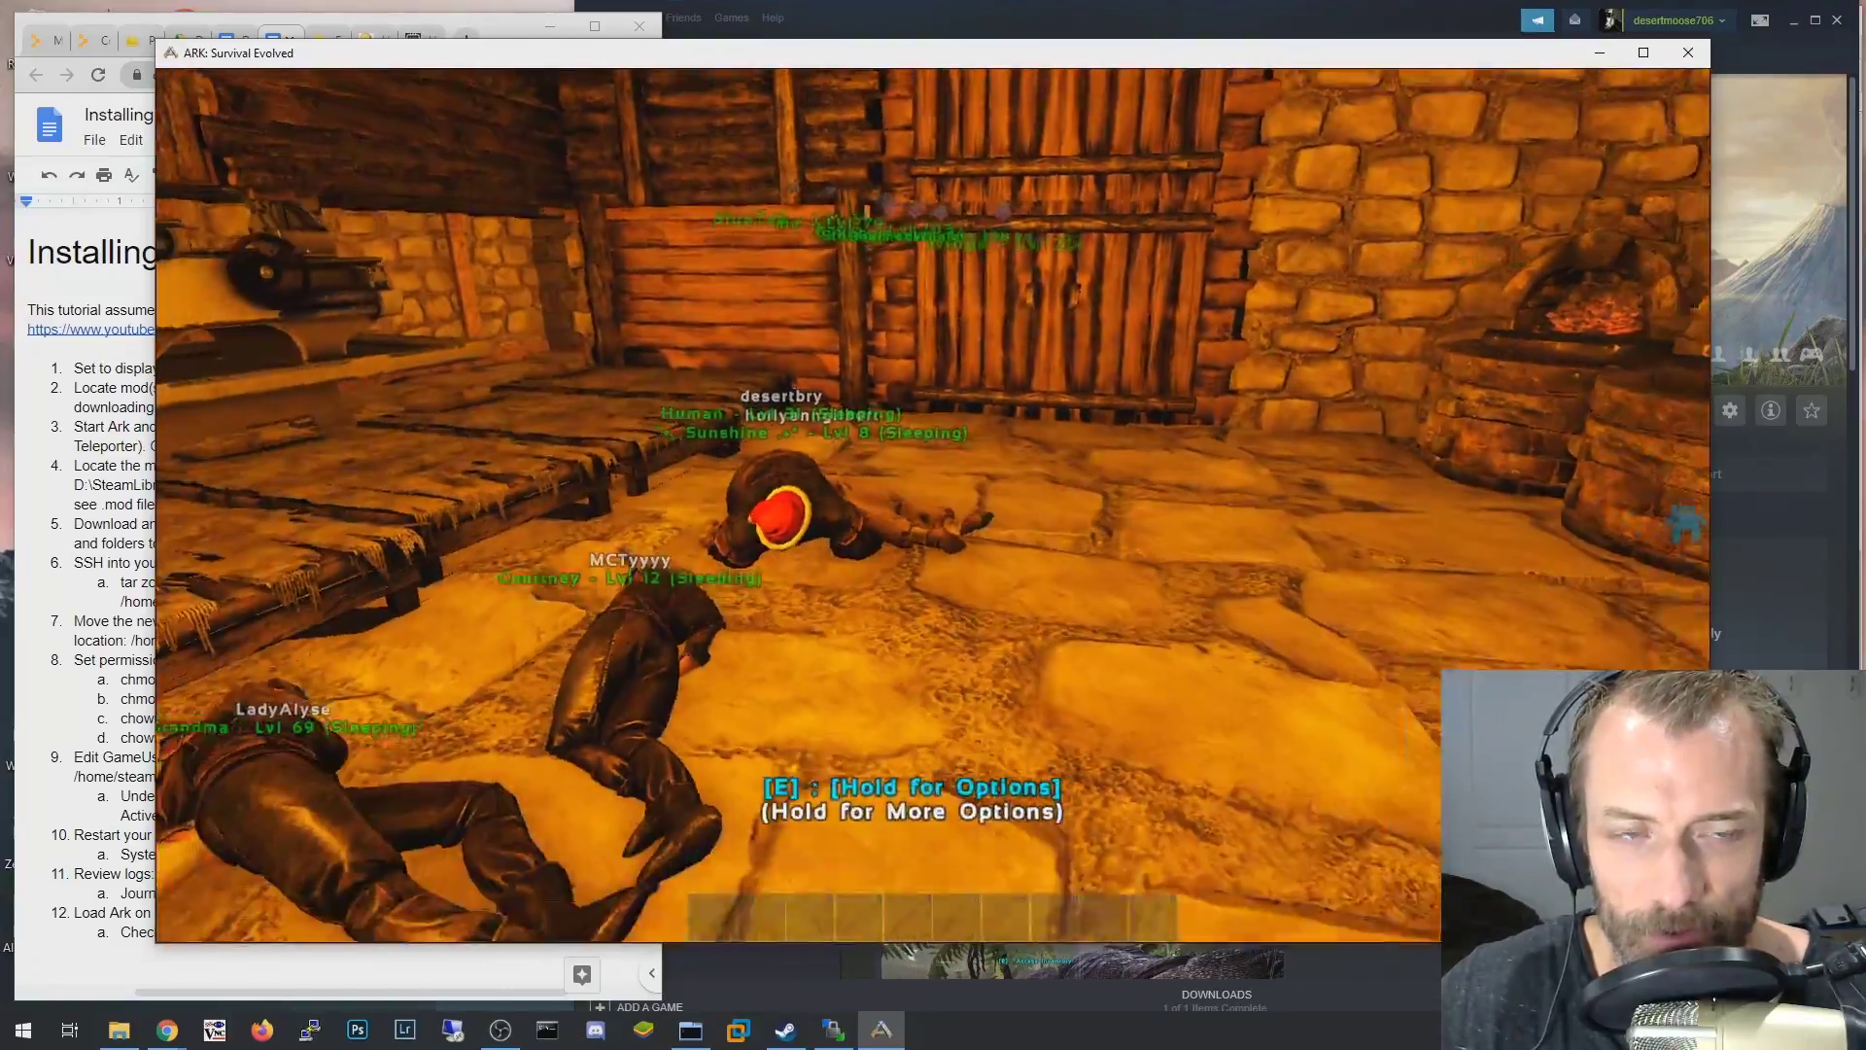
pyautogui.press('w')
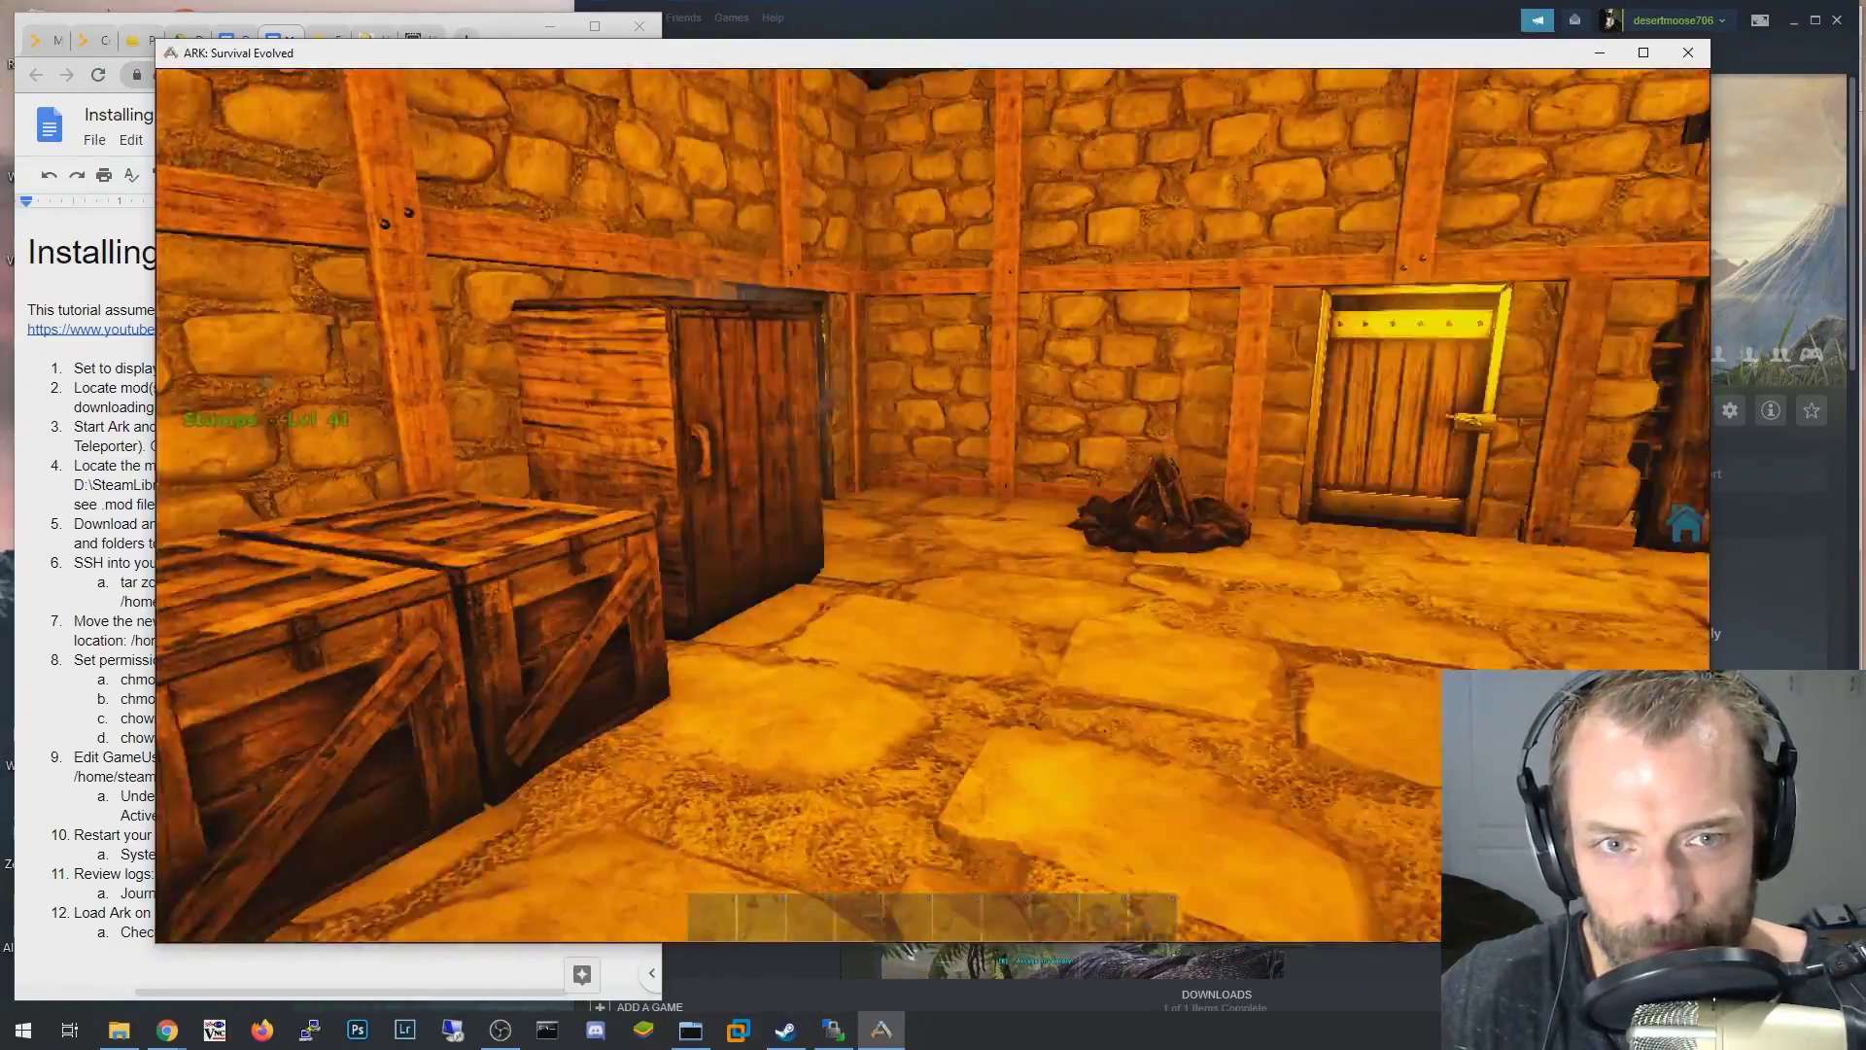
pyautogui.press('w')
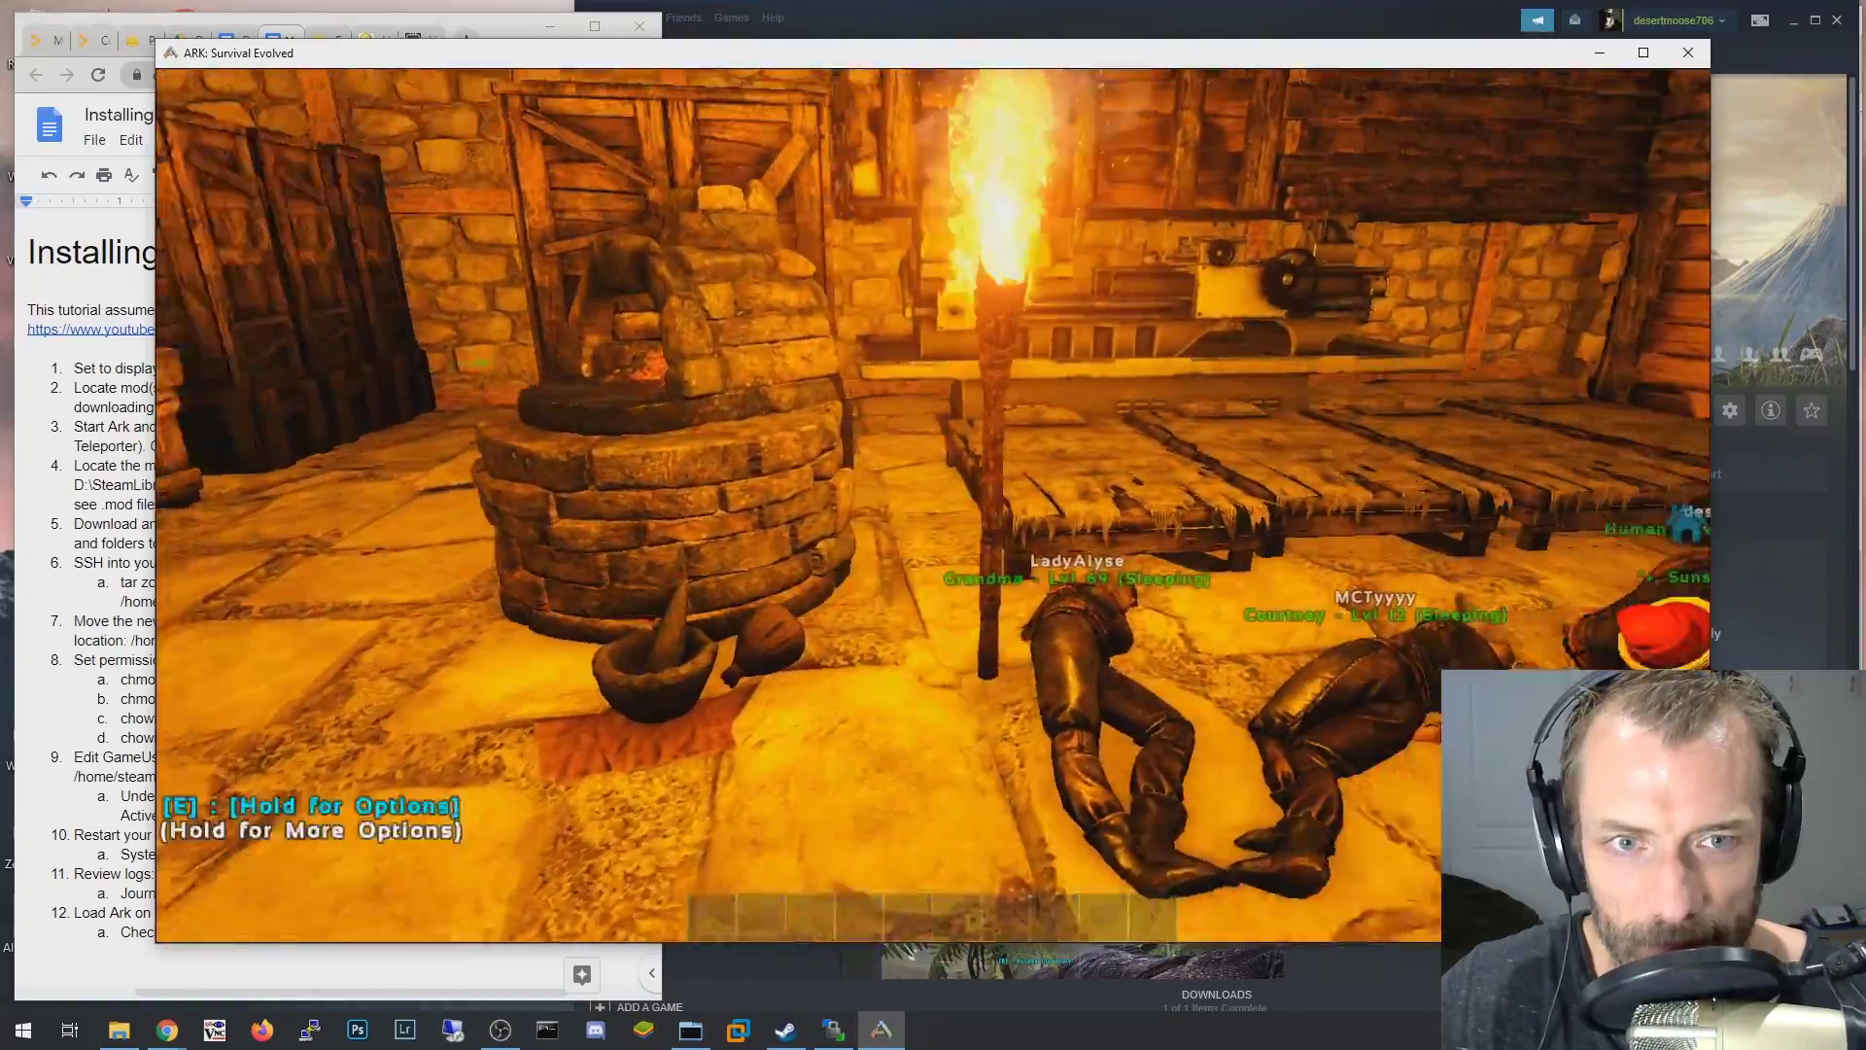
pyautogui.press('d')
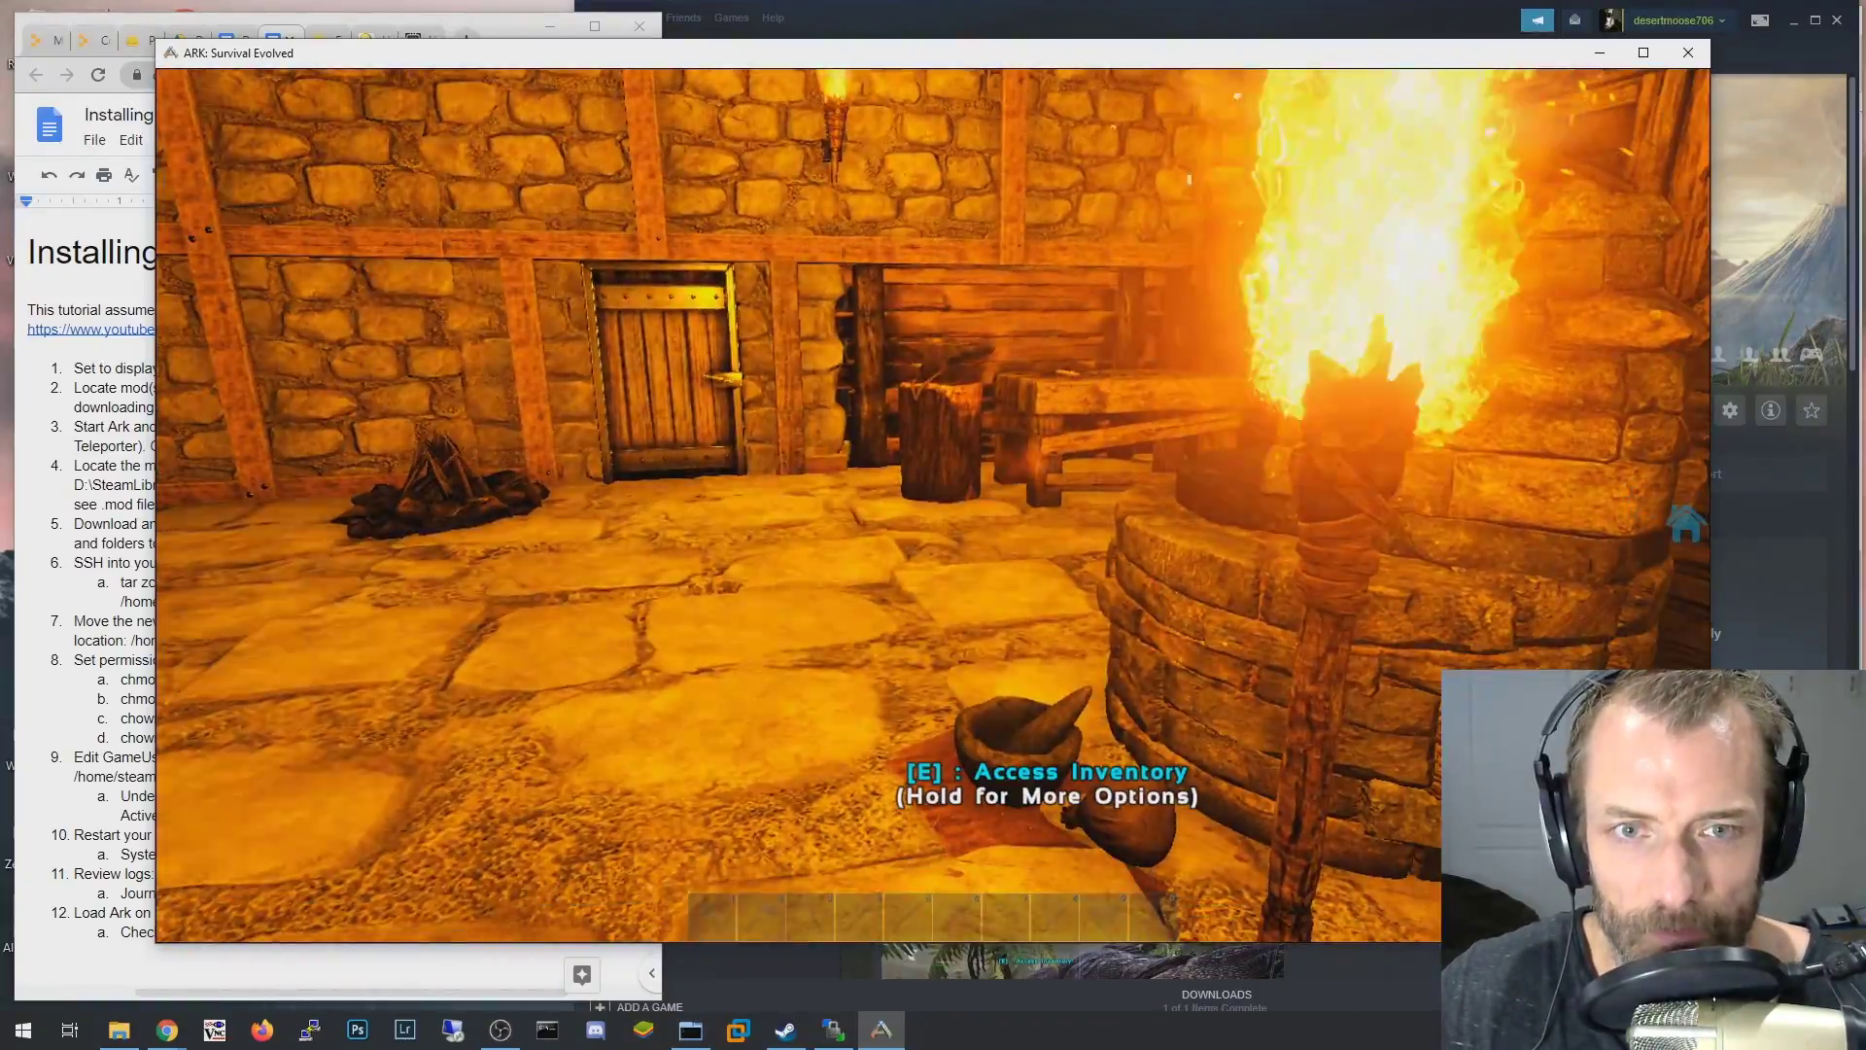
pyautogui.press('s')
pyautogui.press('w')
pyautogui.press('w')
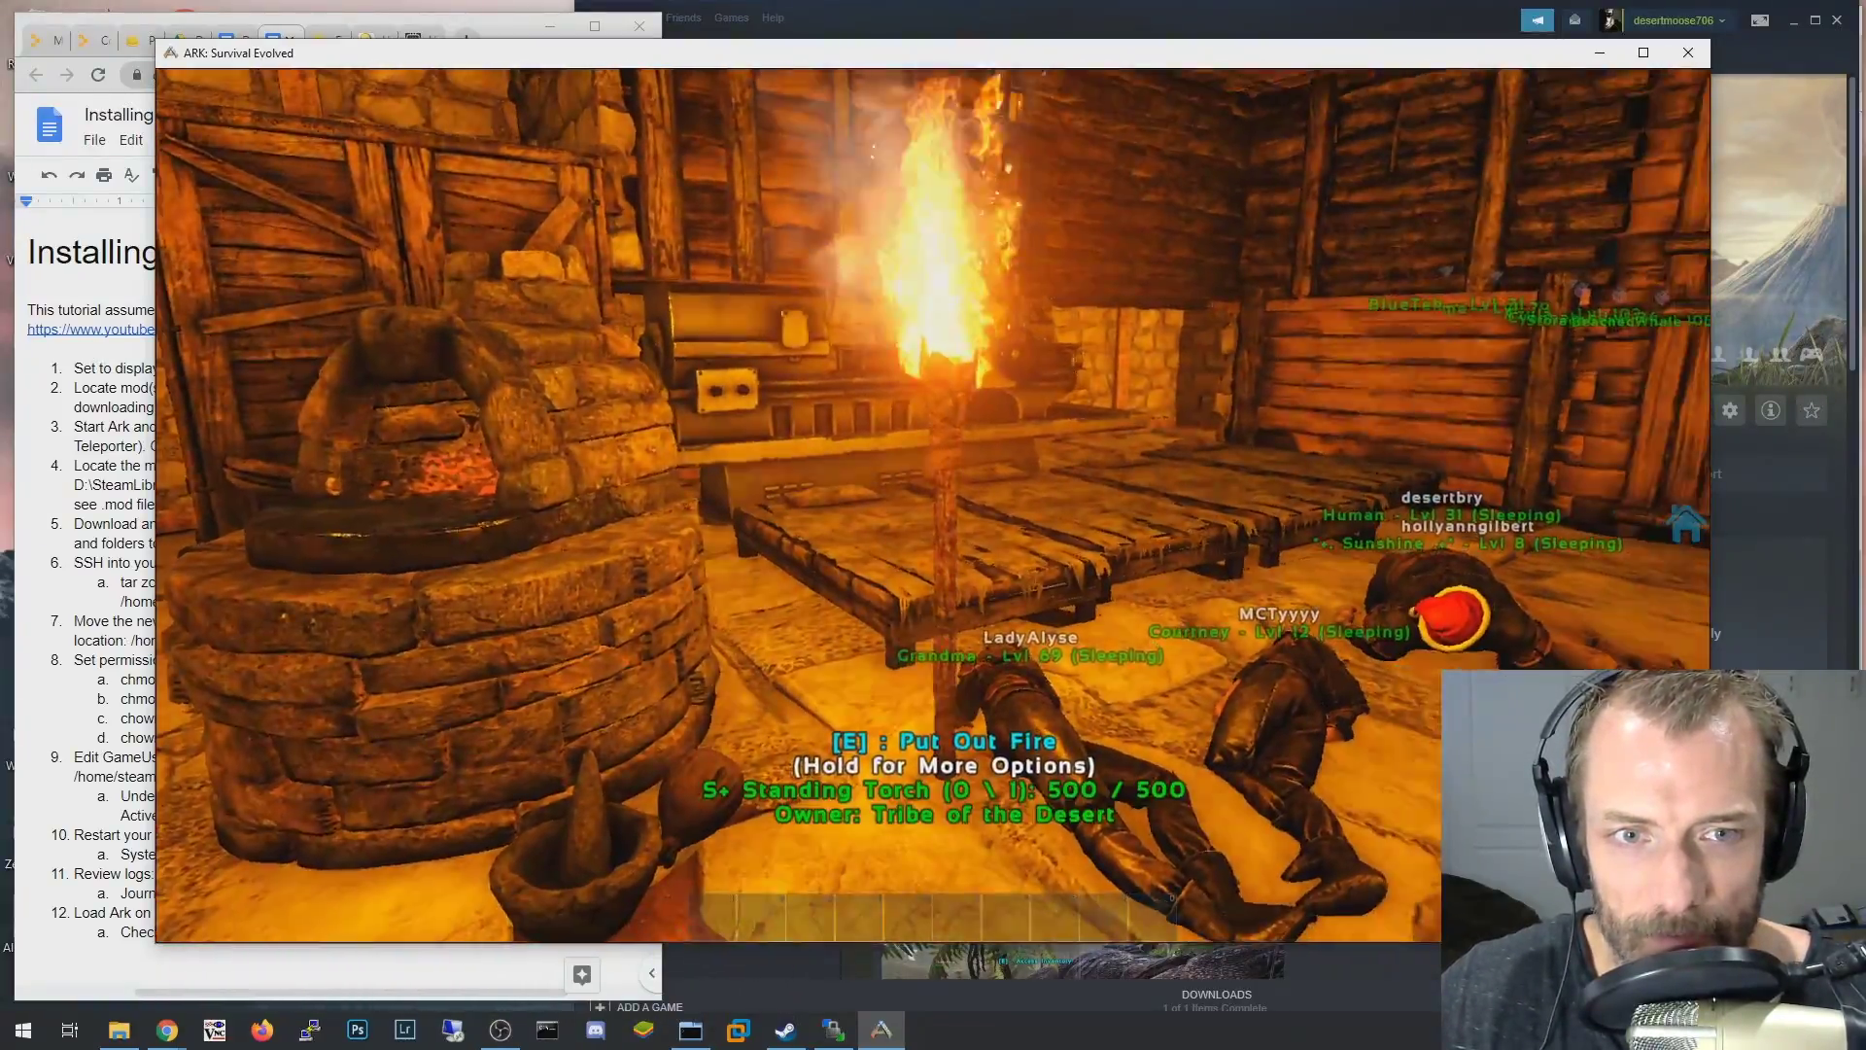
# Approach the standing torch beside the forge, view its inventory, and close it.
pyautogui.press('s')
pyautogui.press('s')
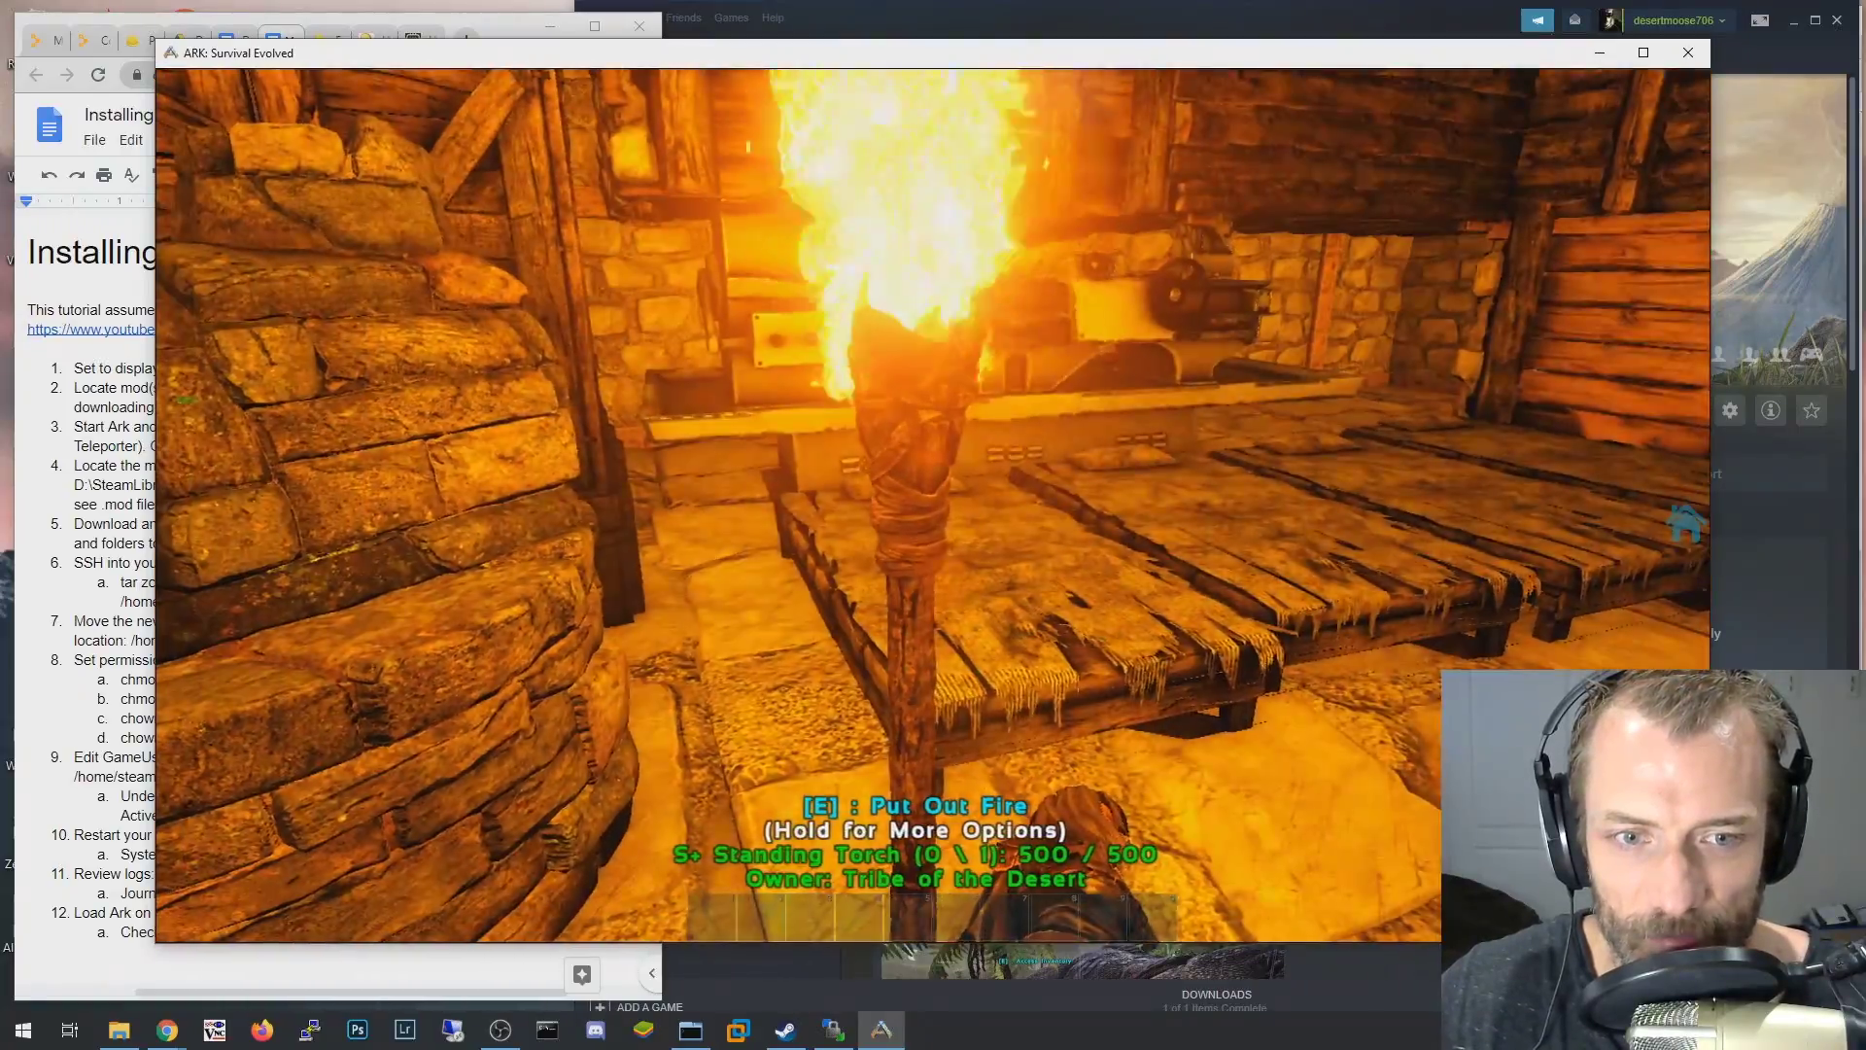
pyautogui.press('e')
pyautogui.click(1114, 426)
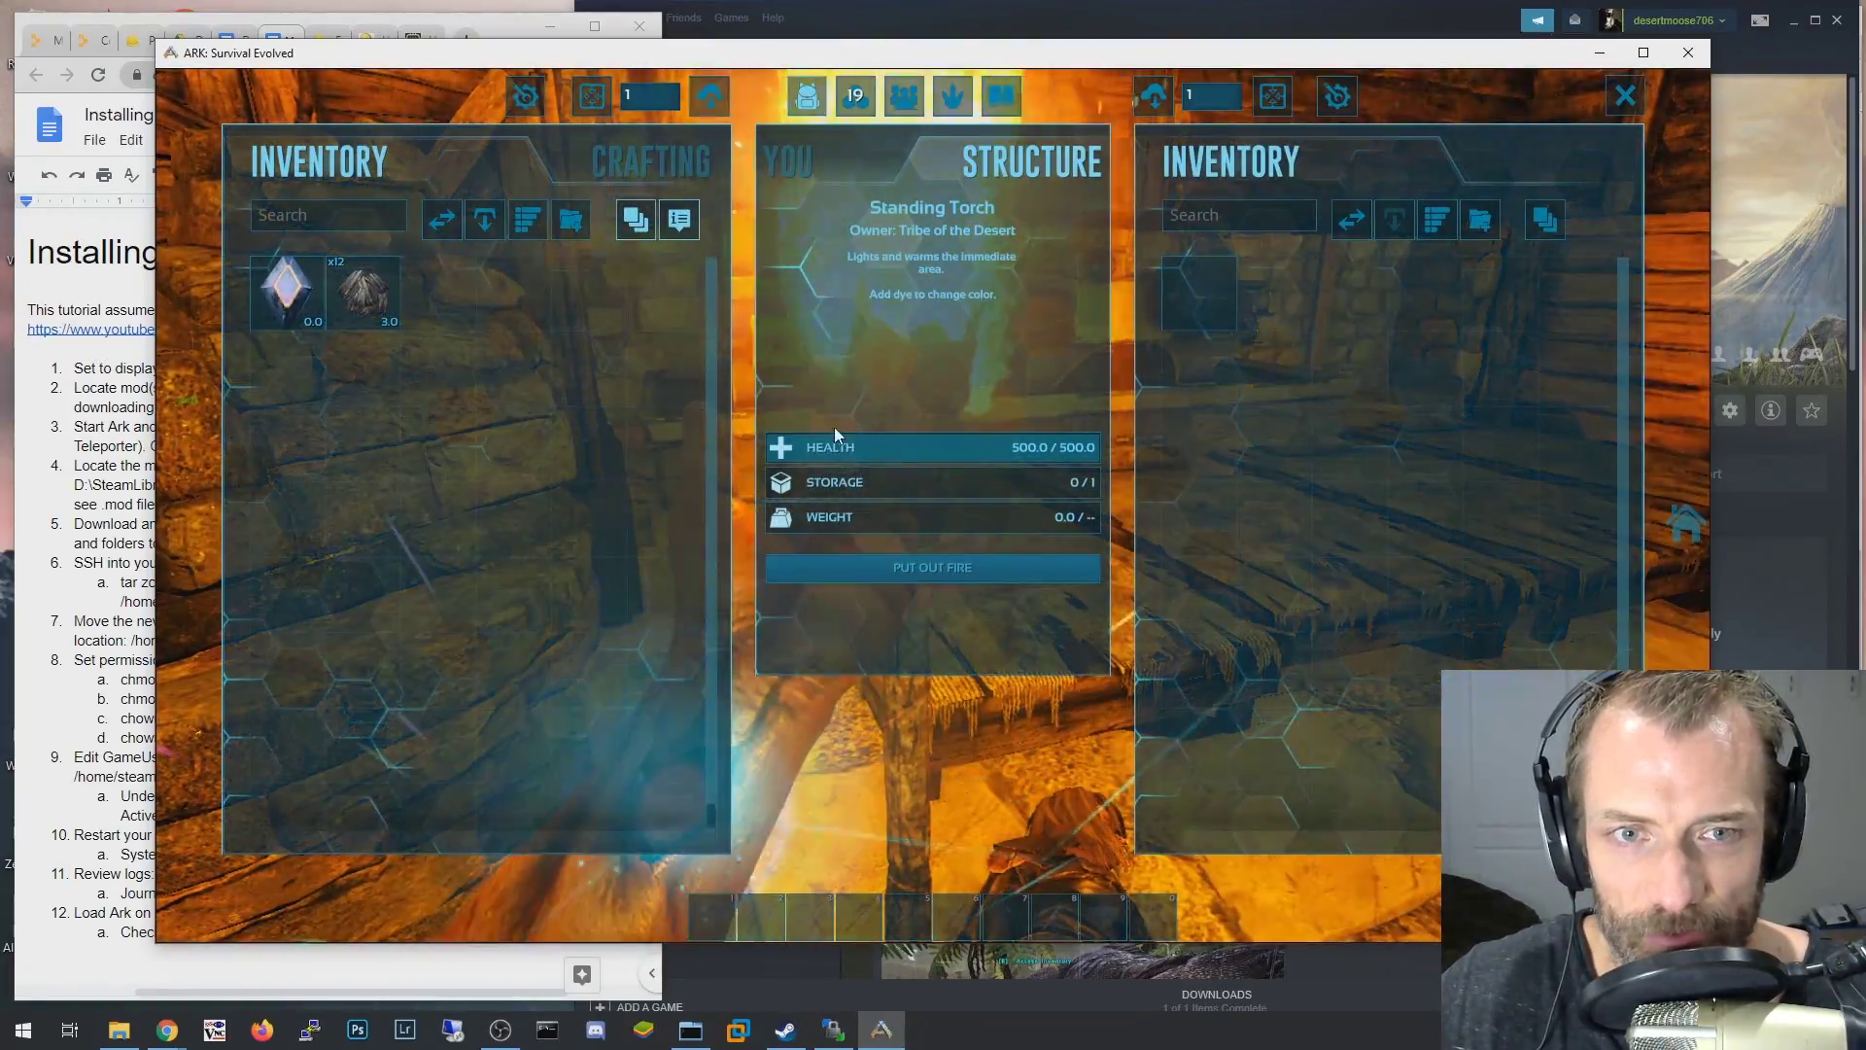
pyautogui.press('Escape')
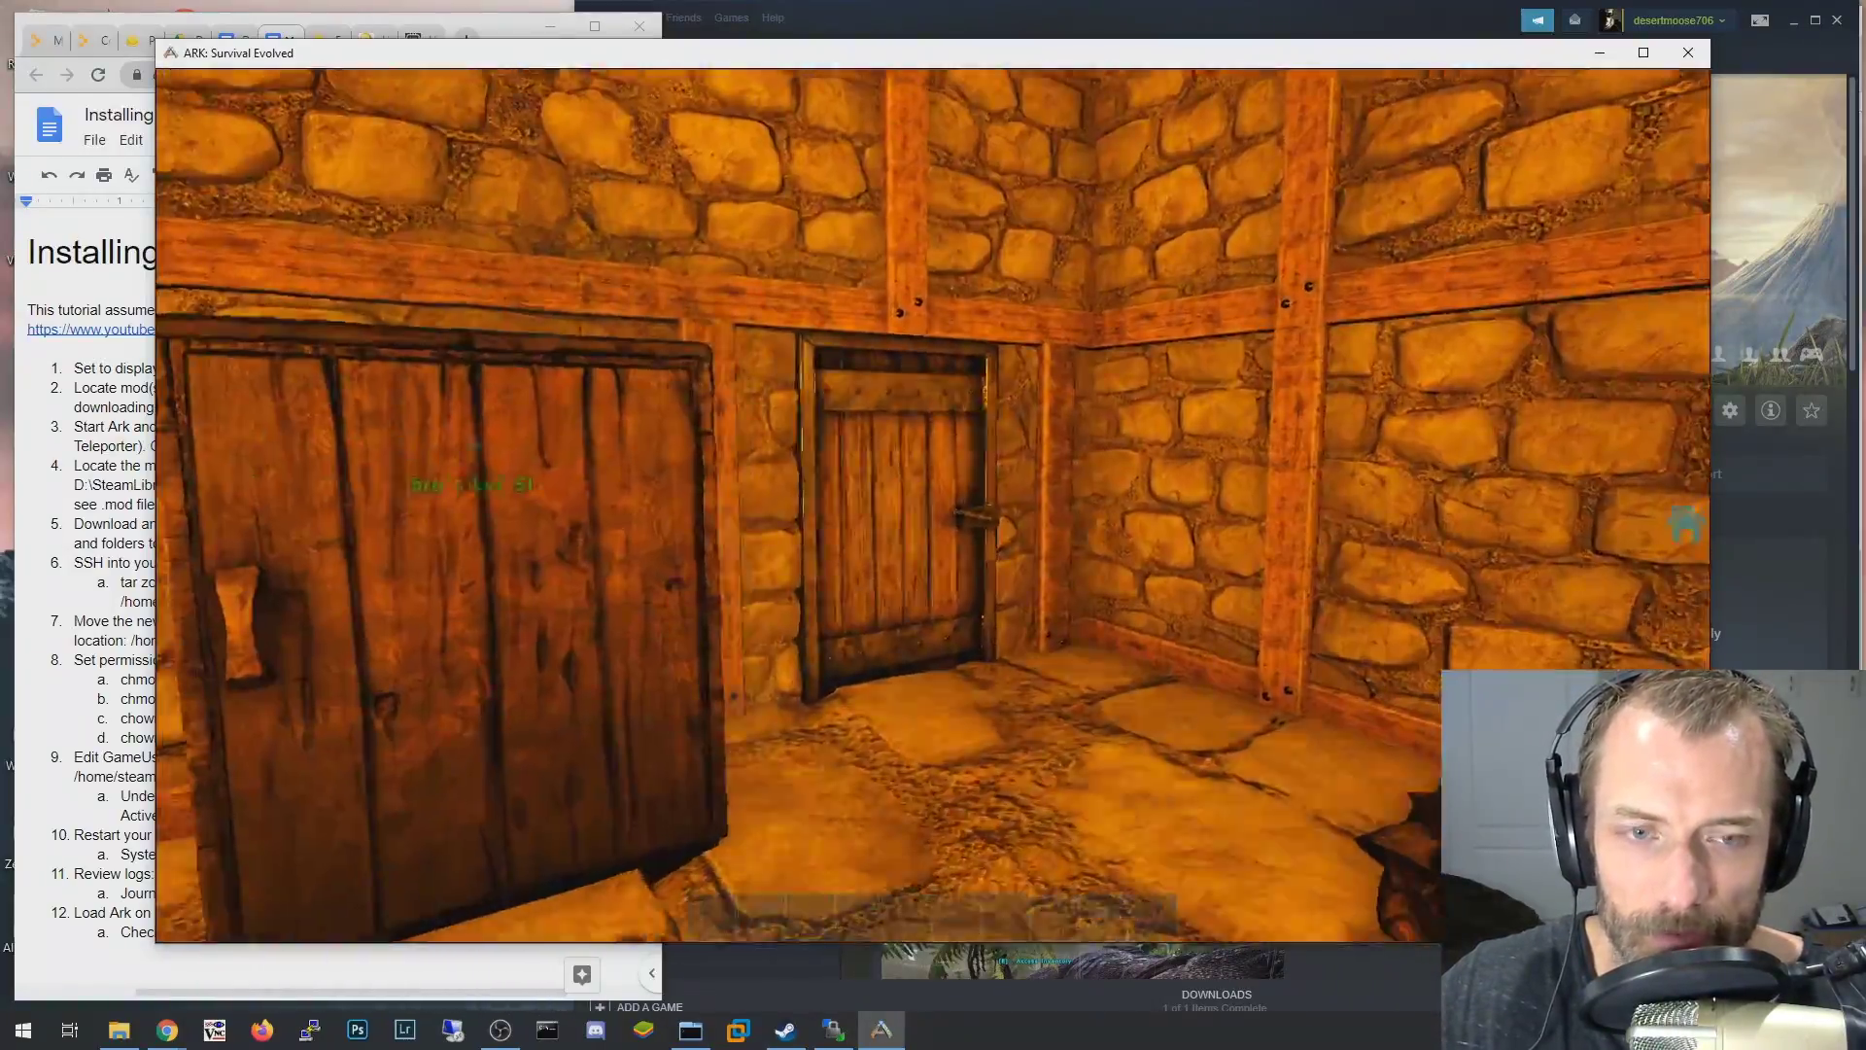
# Walk to the S+ Wood Double Door, demonstrate opening and closing it, and return to the middle of the room.
pyautogui.press('w')
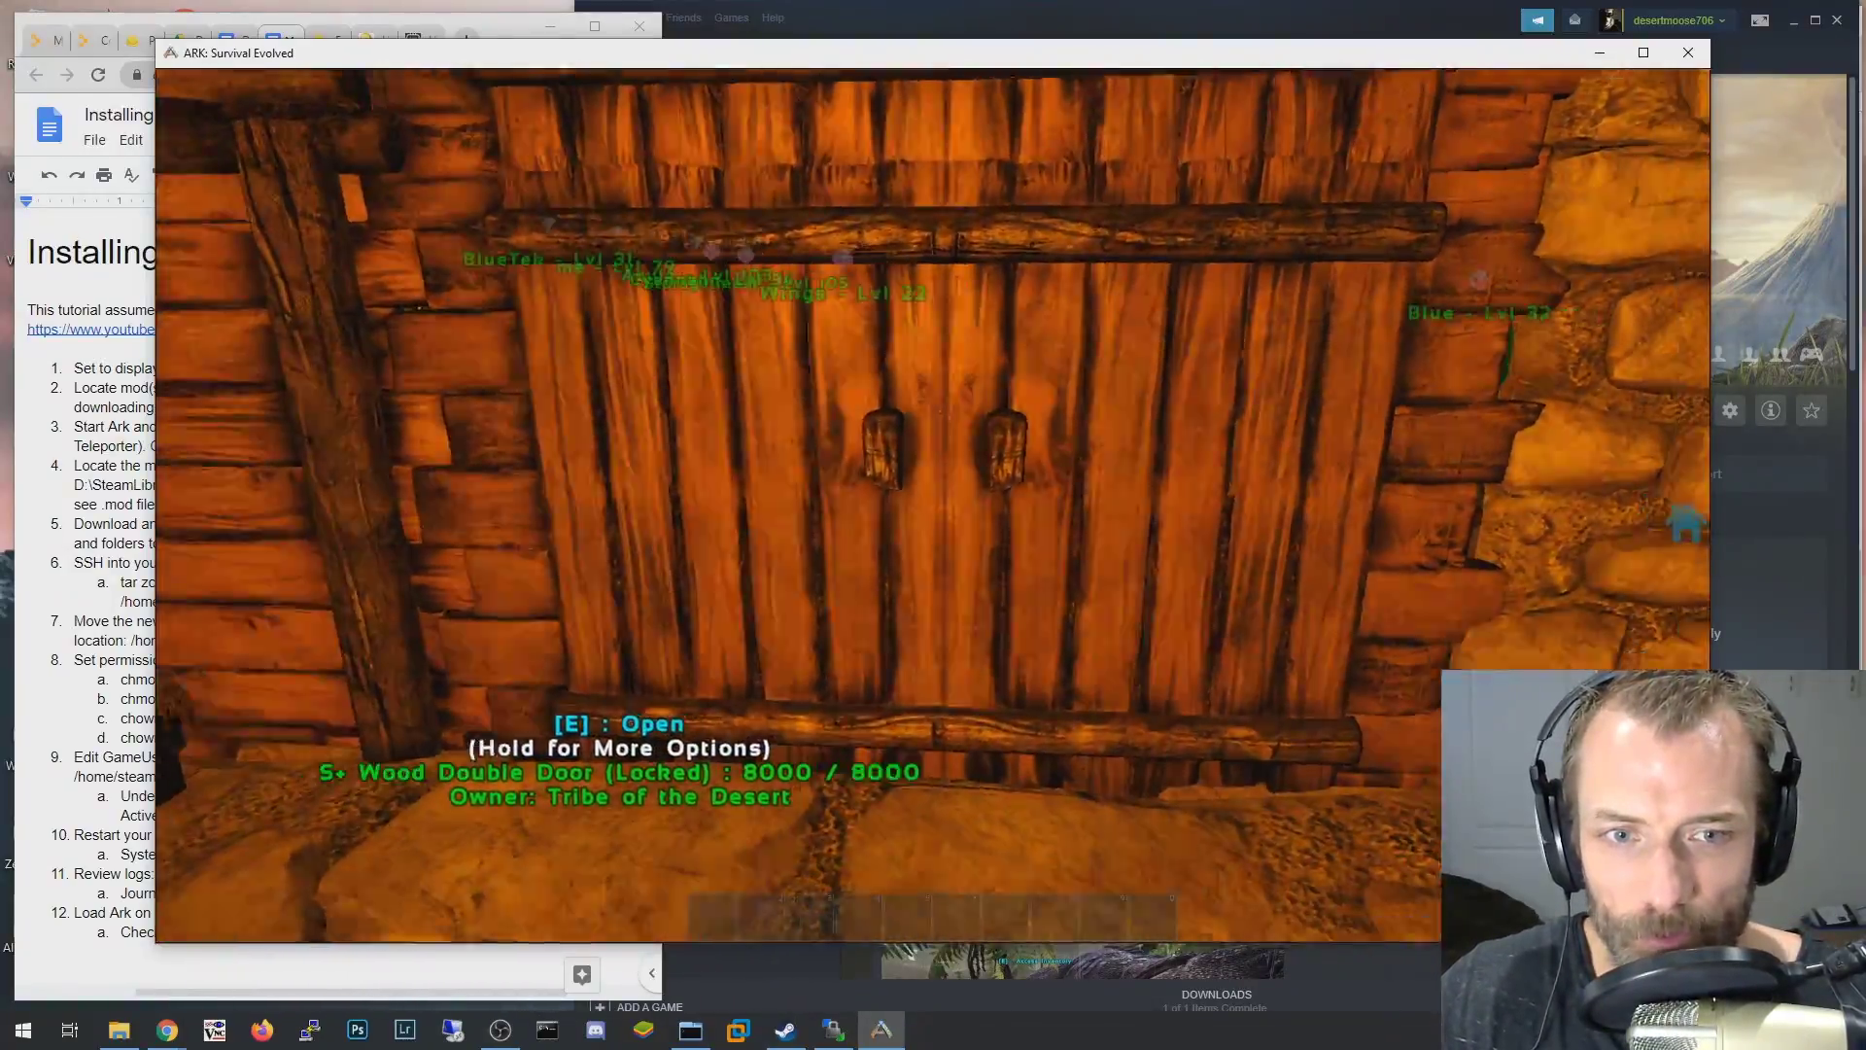
pyautogui.press('e')
pyautogui.press('e')
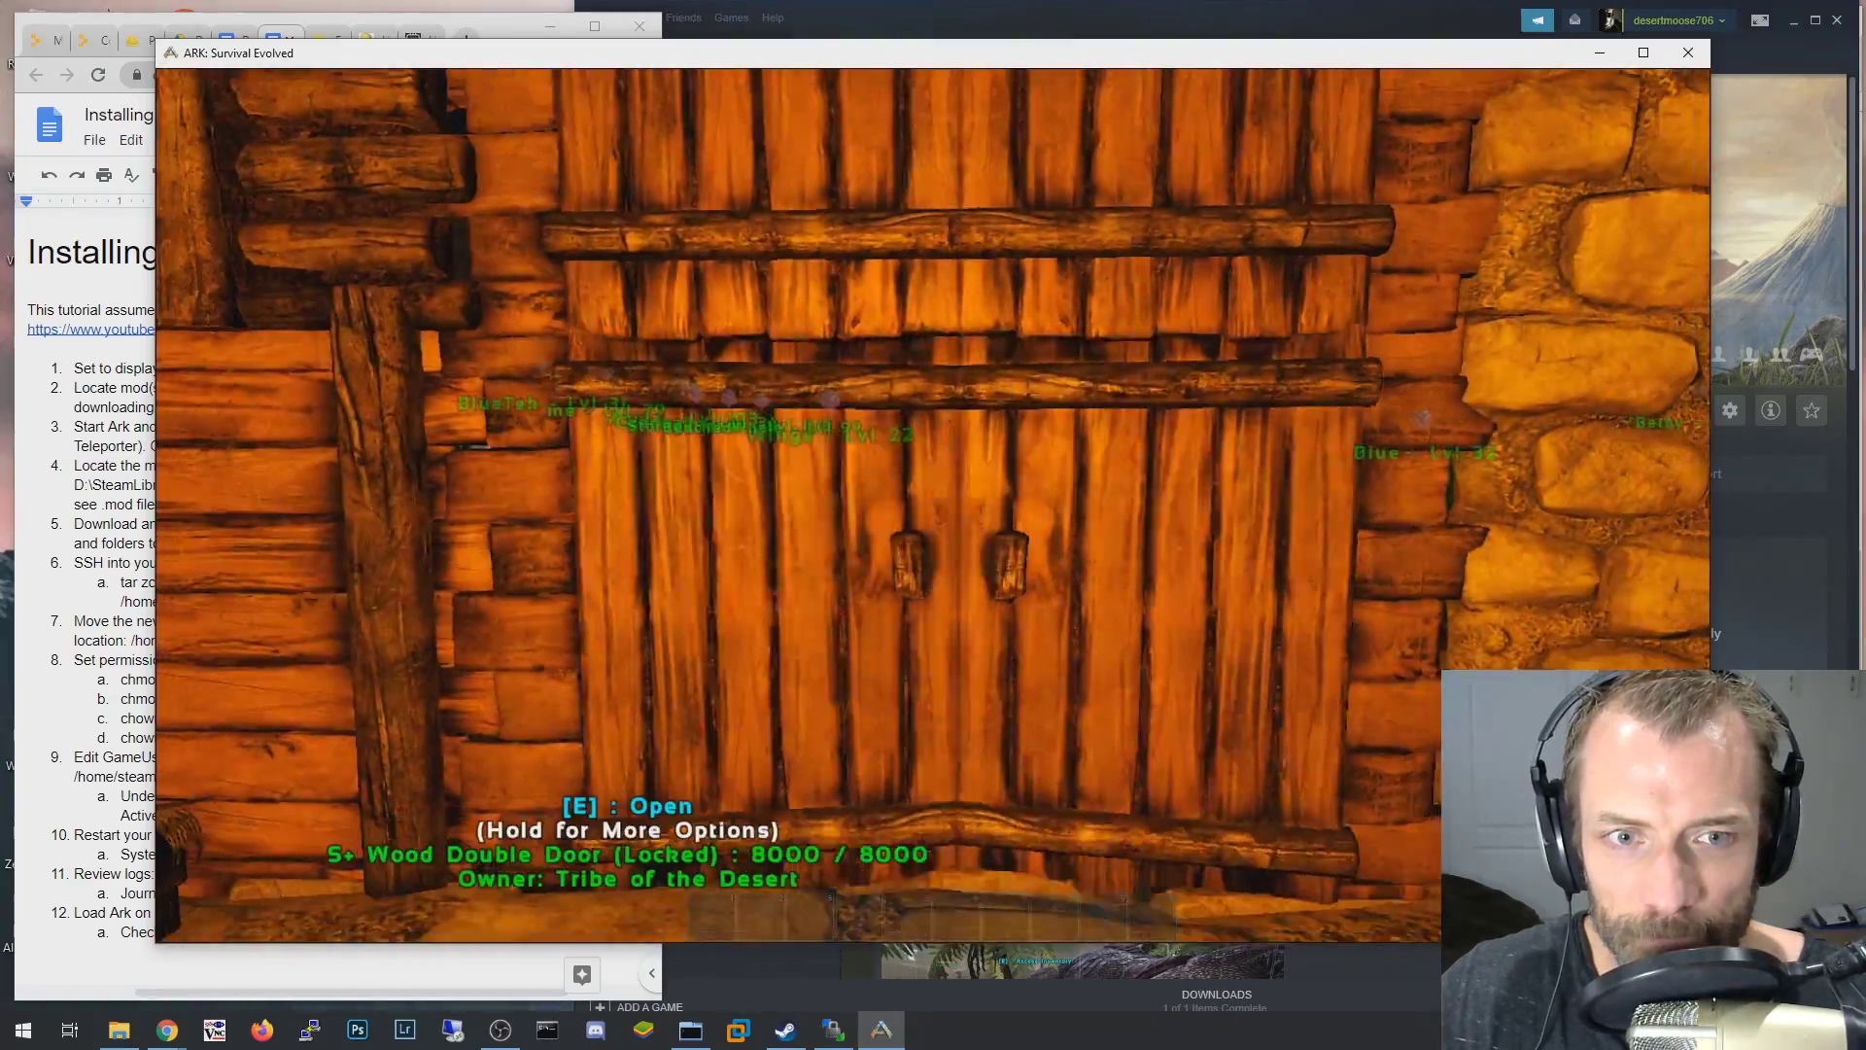
pyautogui.press('e')
pyautogui.press('w')
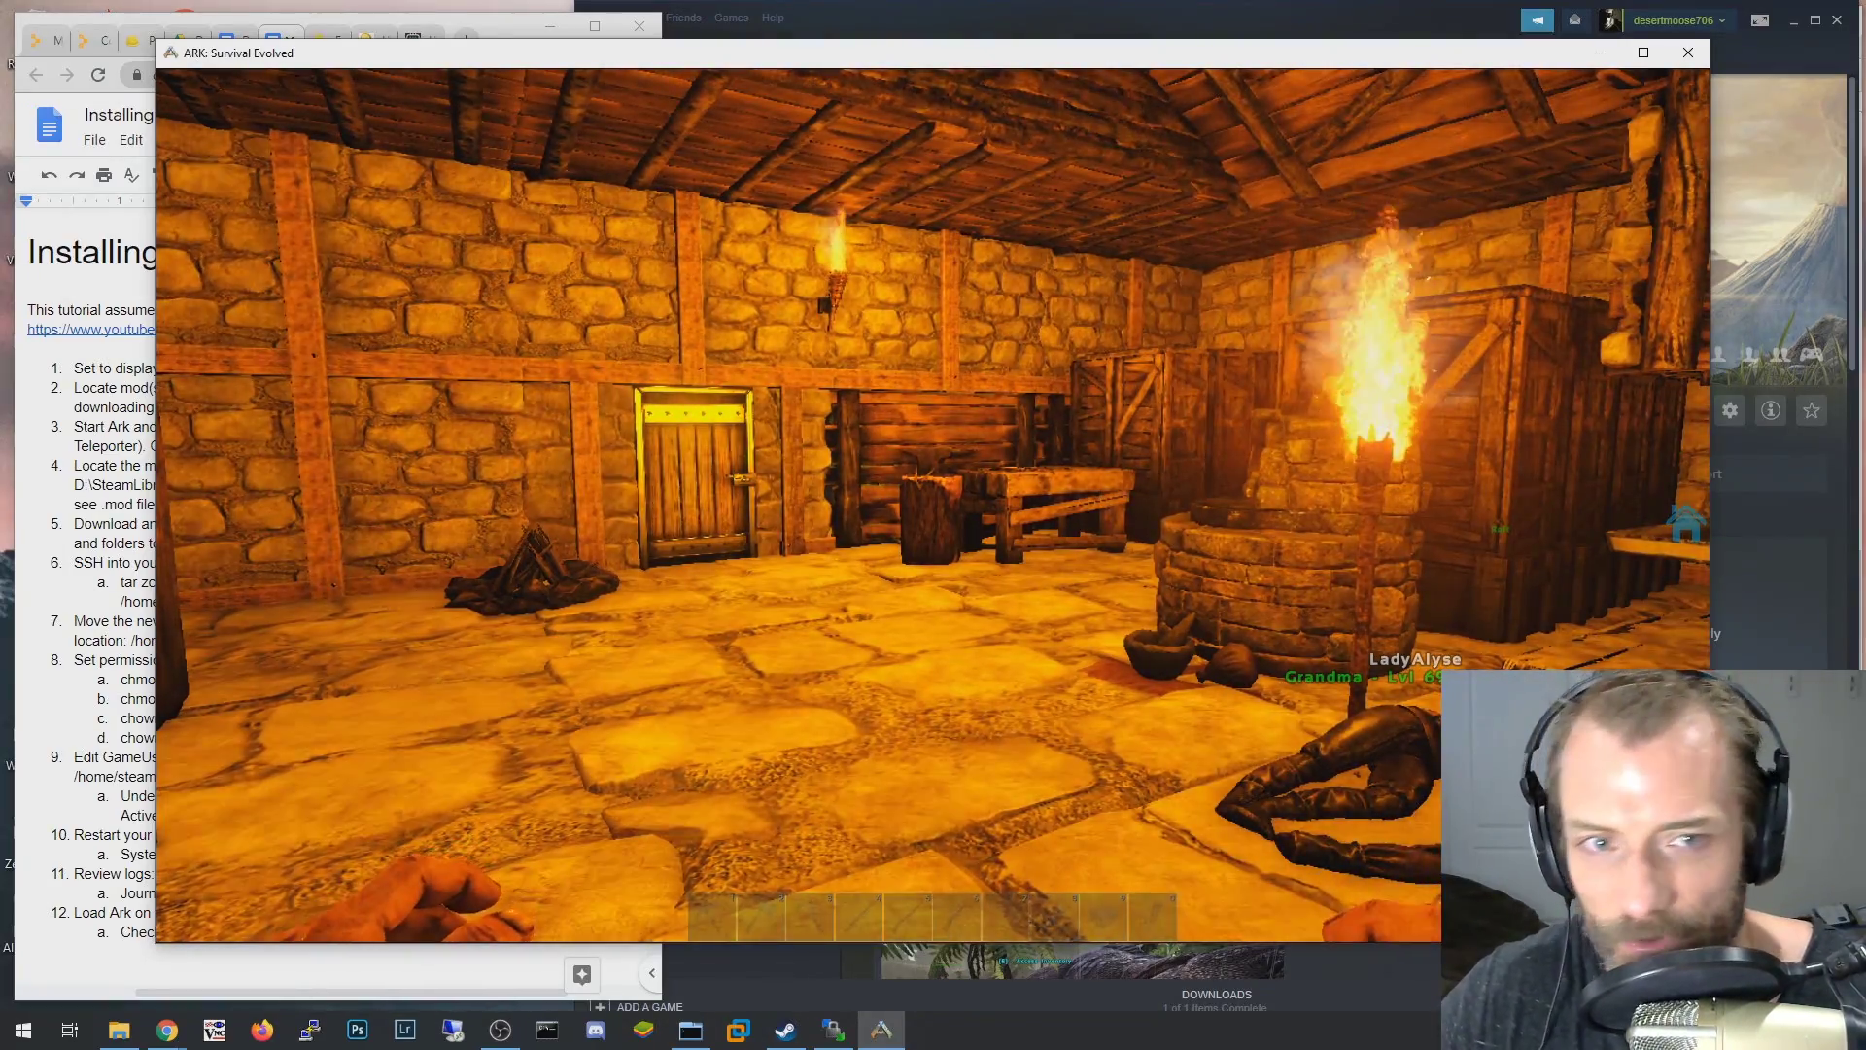
# Pause the game, minimize its window, and shift the document window slightly.
pyautogui.press('Escape')
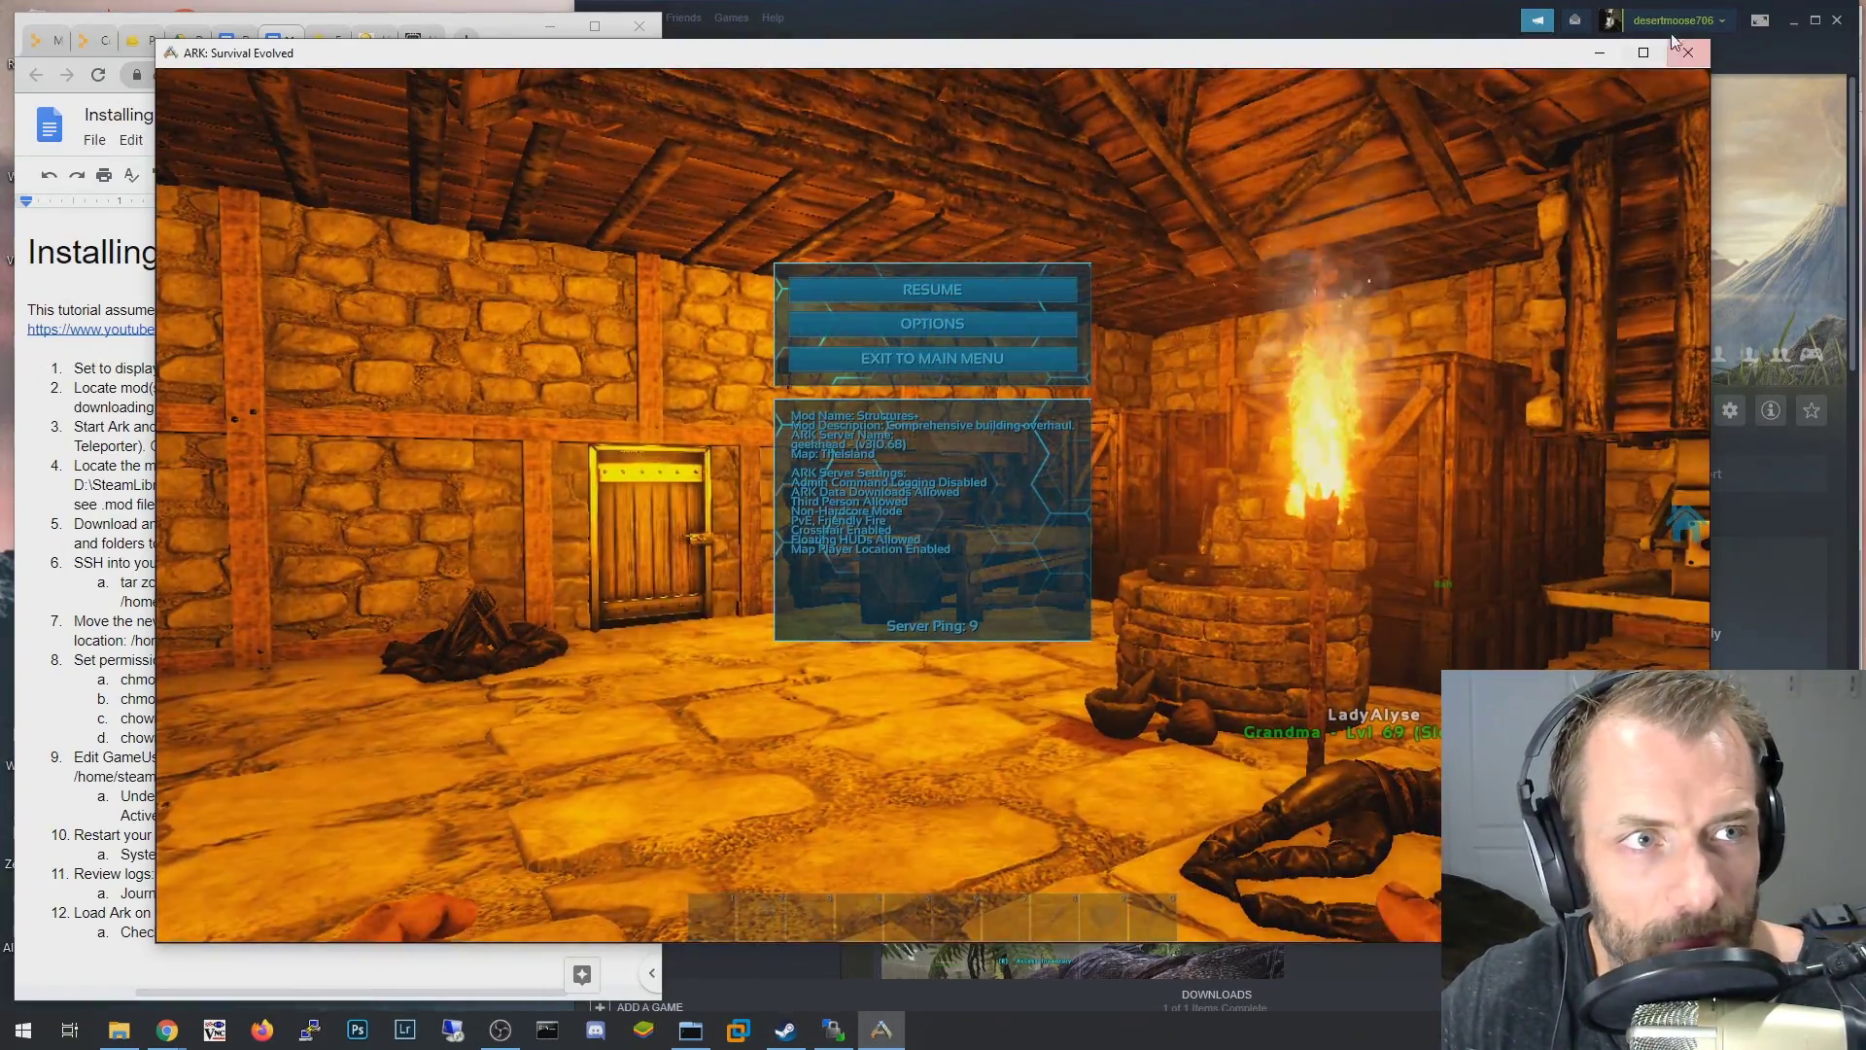
pyautogui.click(1601, 53)
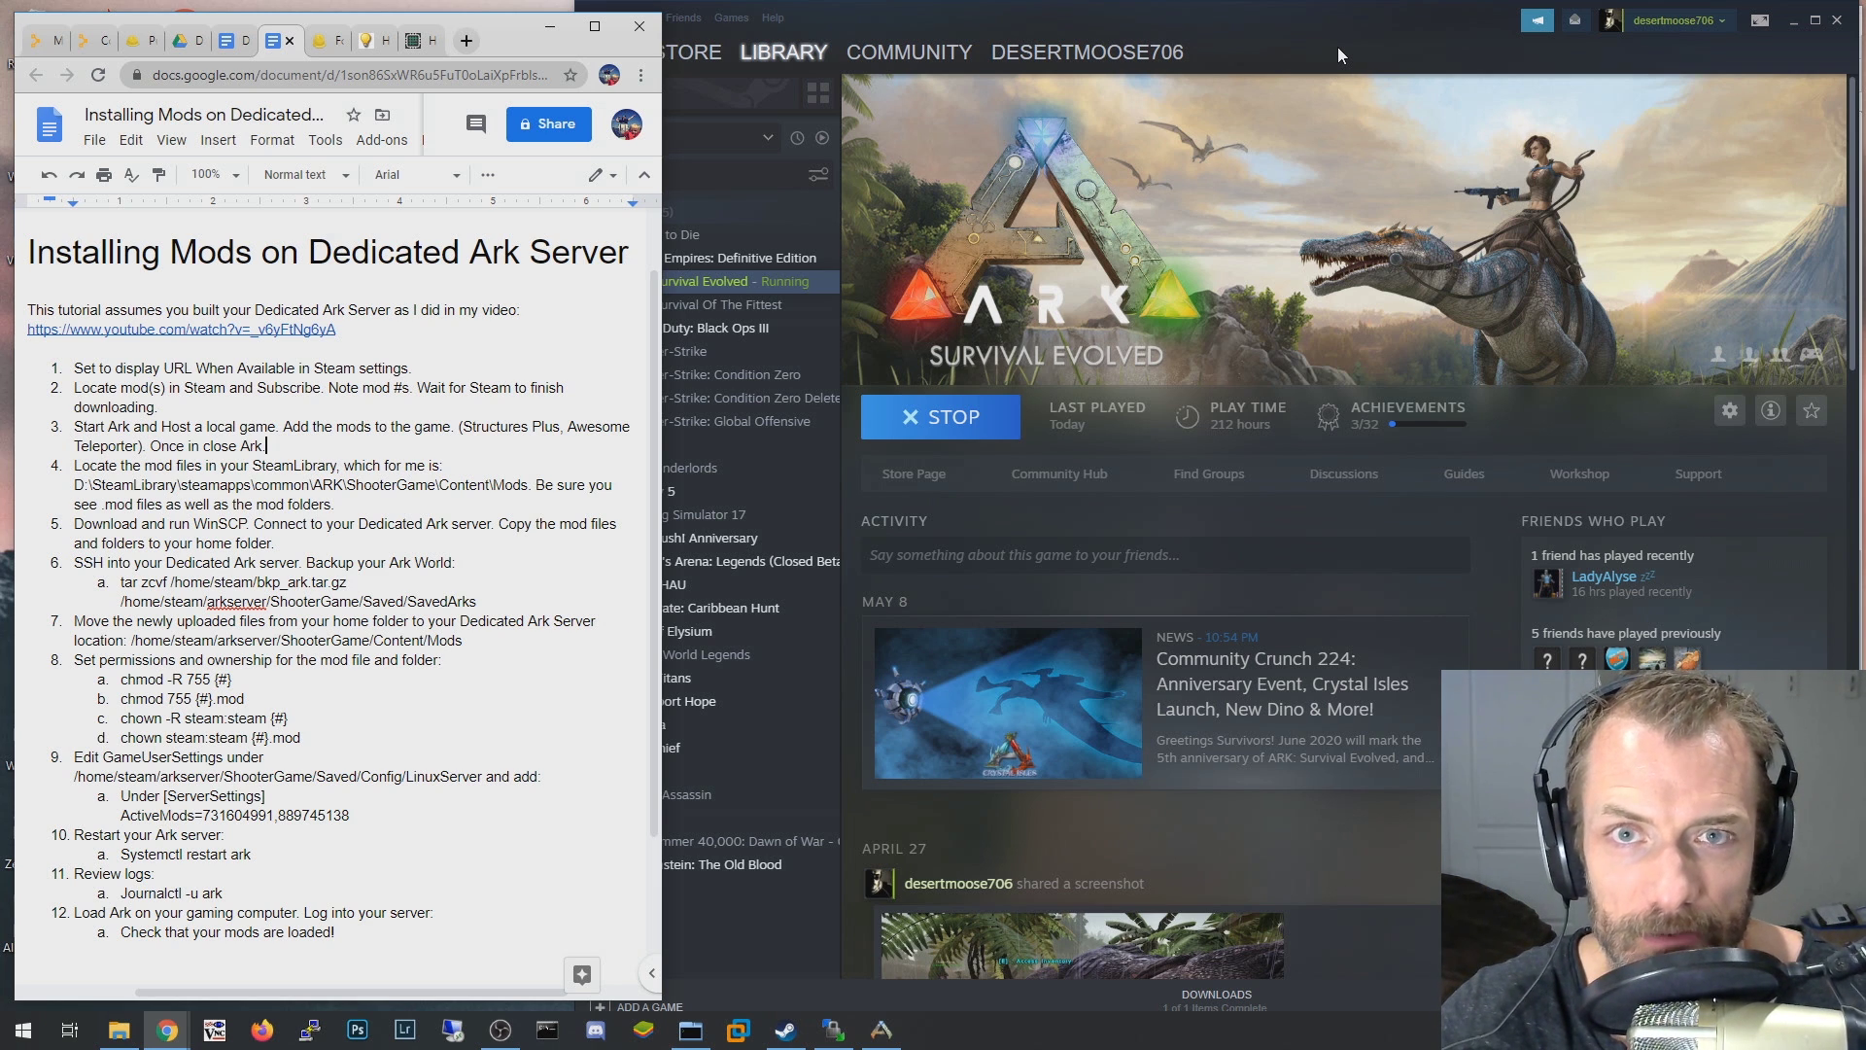
pyautogui.moveTo(513, 36); pyautogui.dragTo(505, 31)
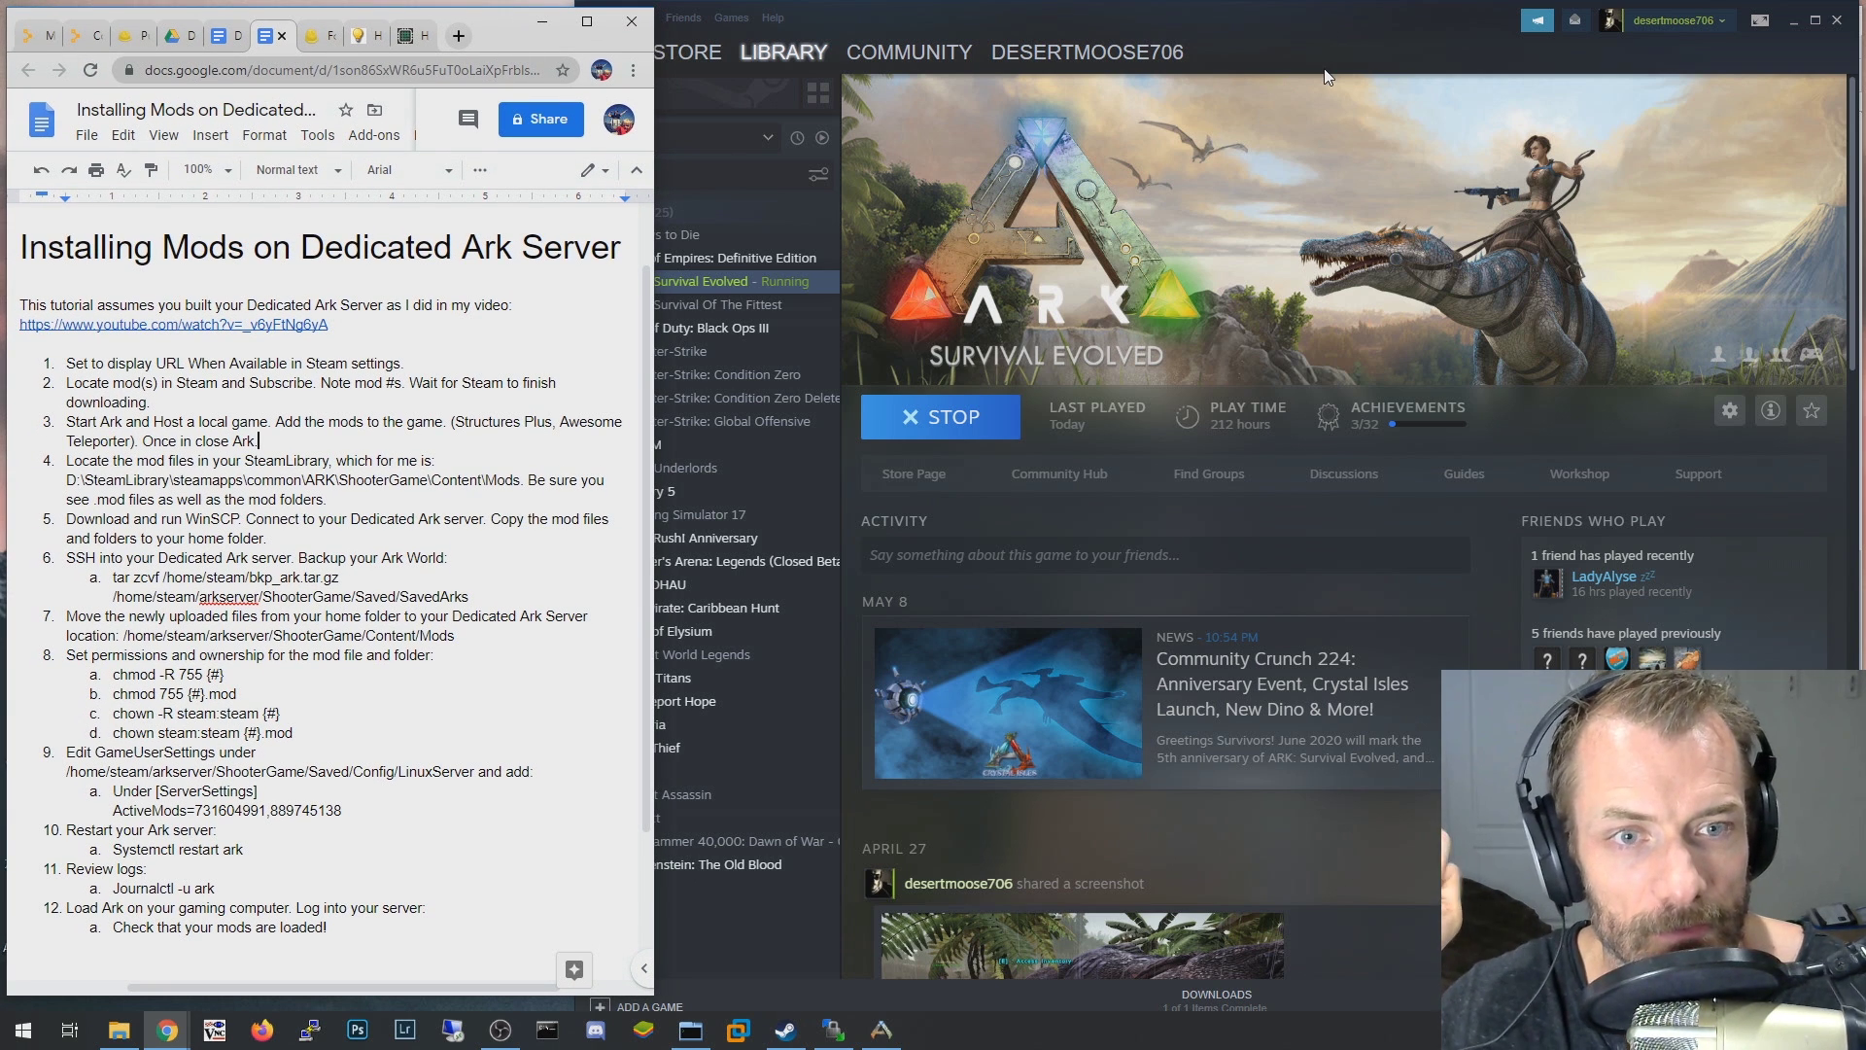
# Switch to Steam, open the ARK: Survival Evolved Workshop, and search it for "structures plus".
pyautogui.click(1336, 22)
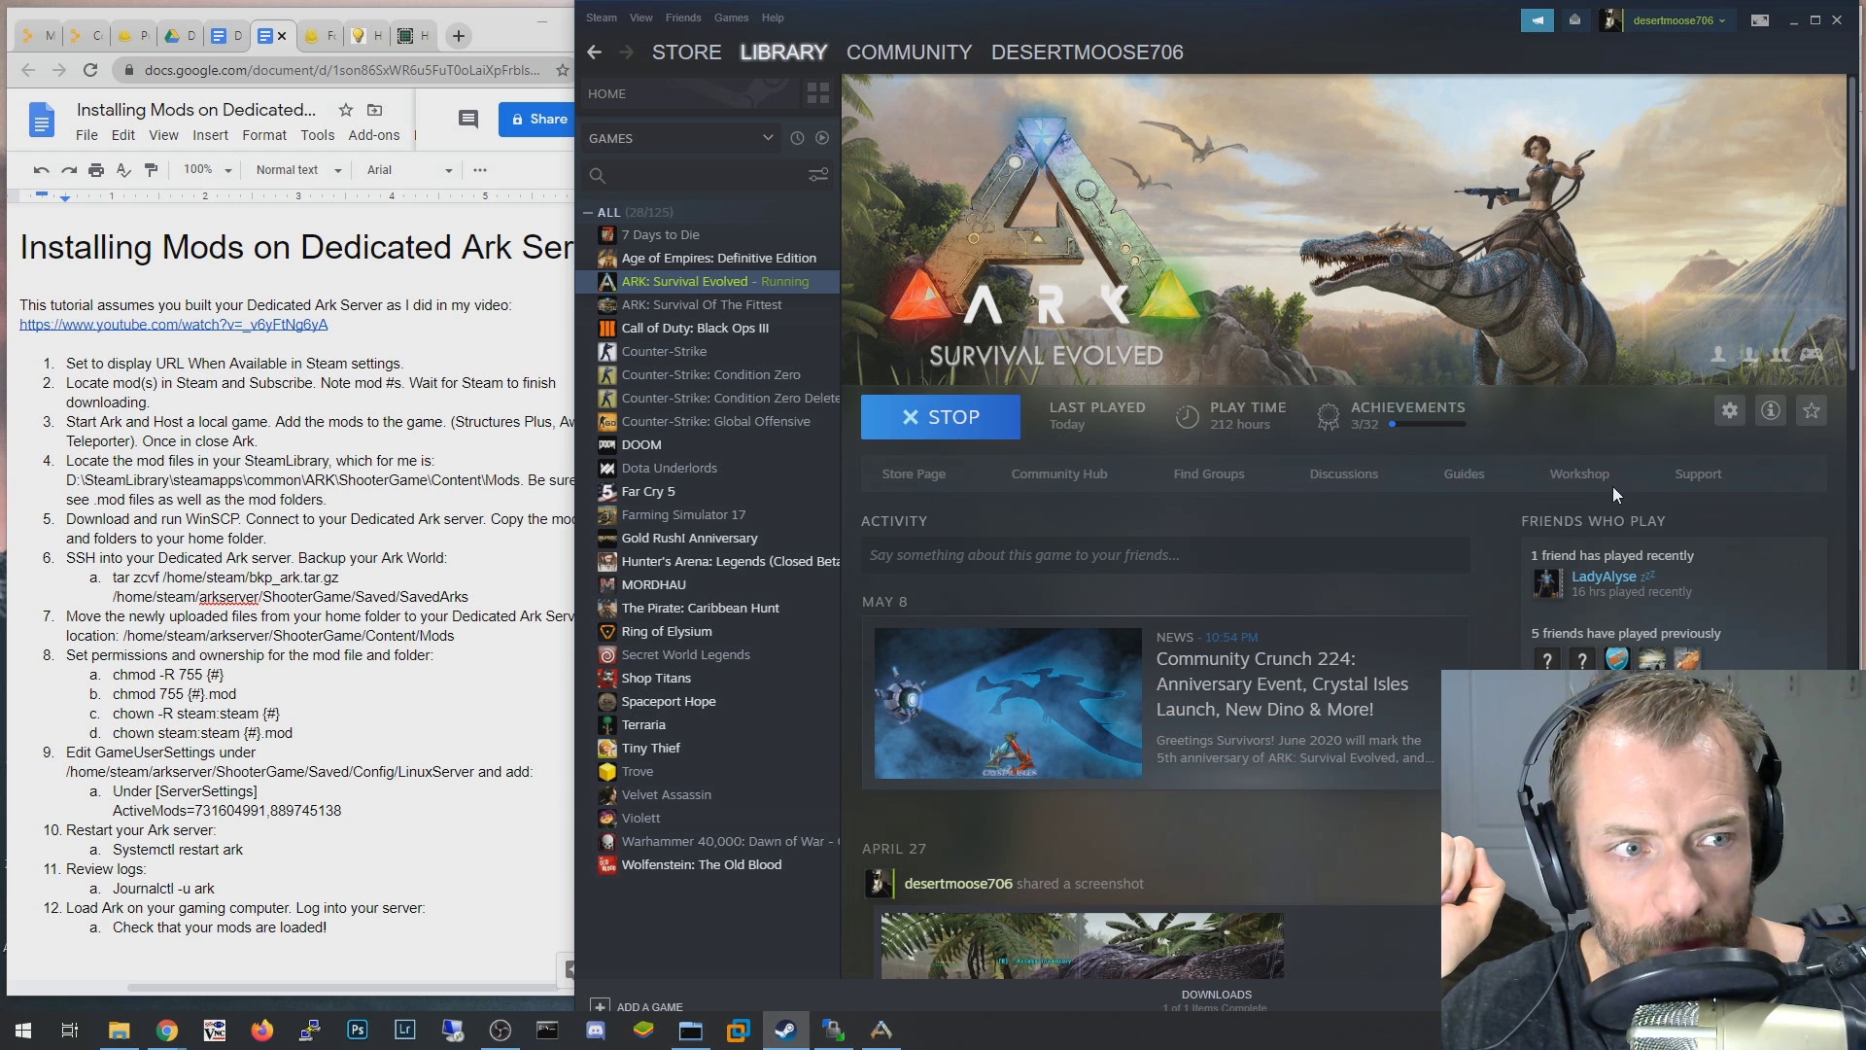
pyautogui.click(1575, 476)
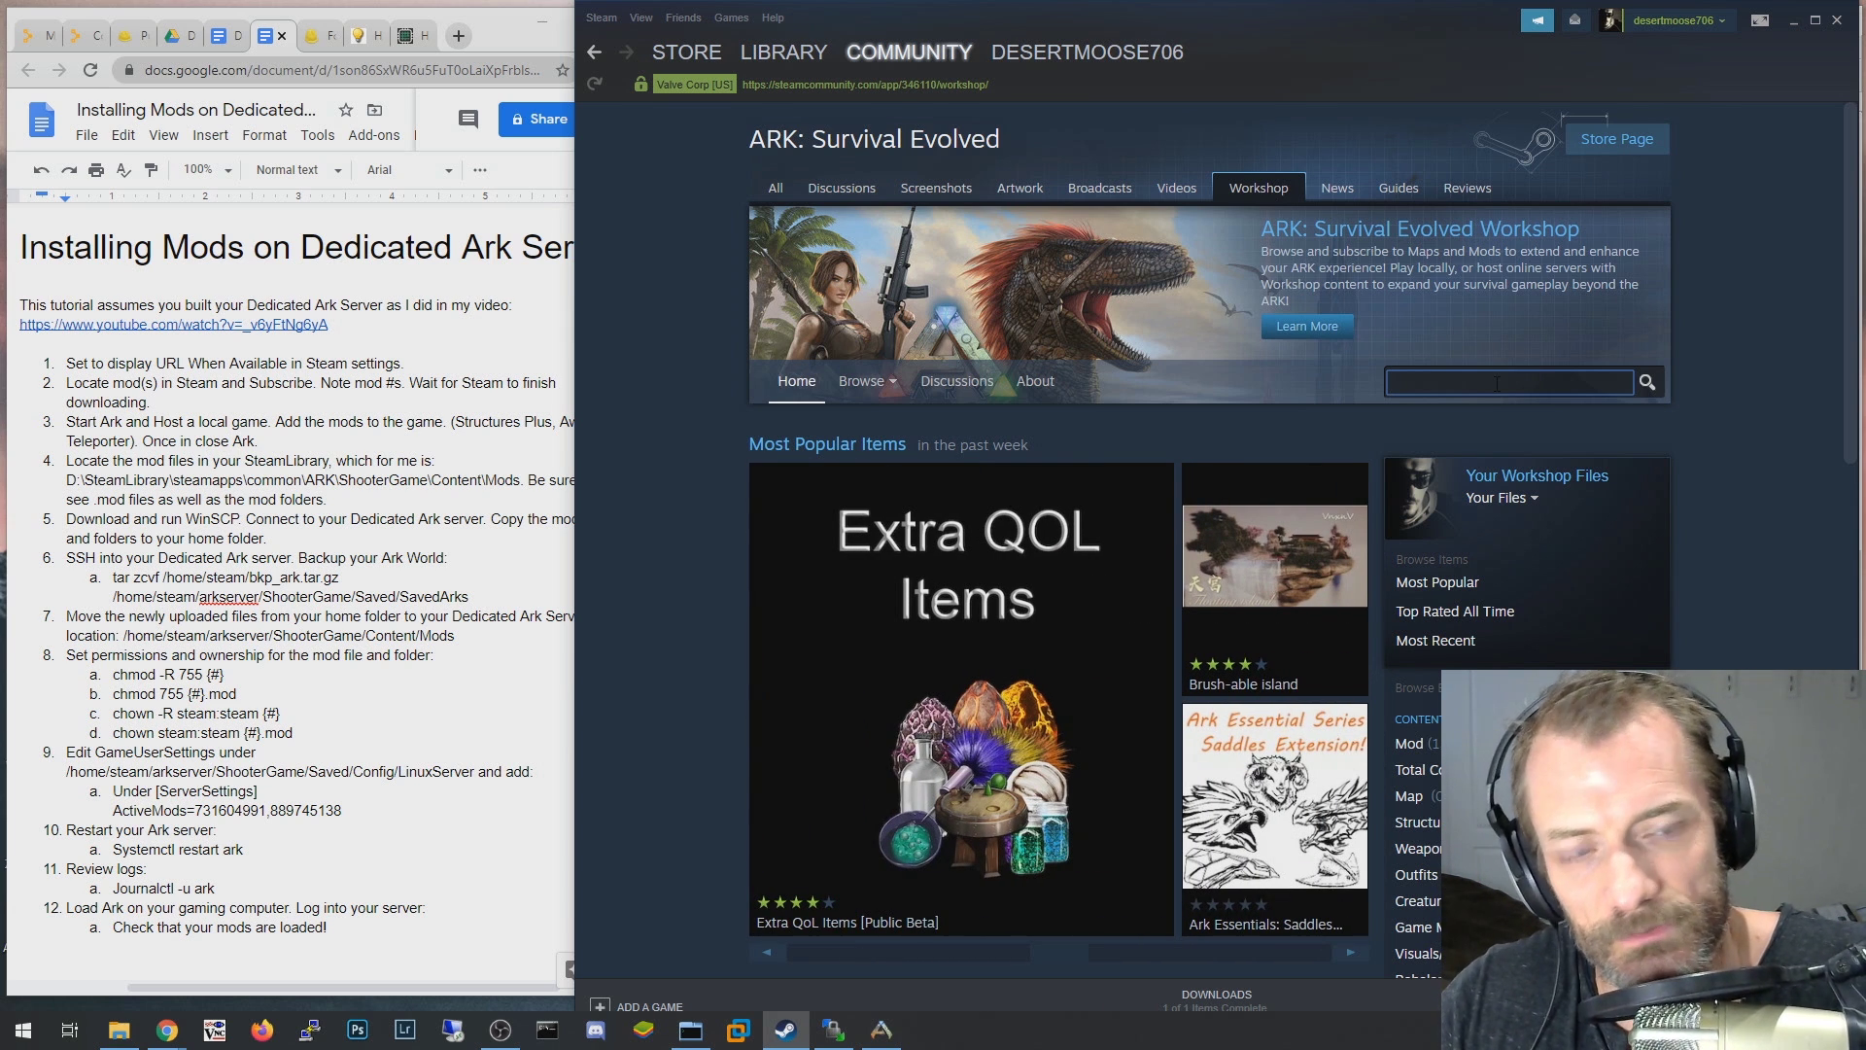
pyautogui.write('structures plus')
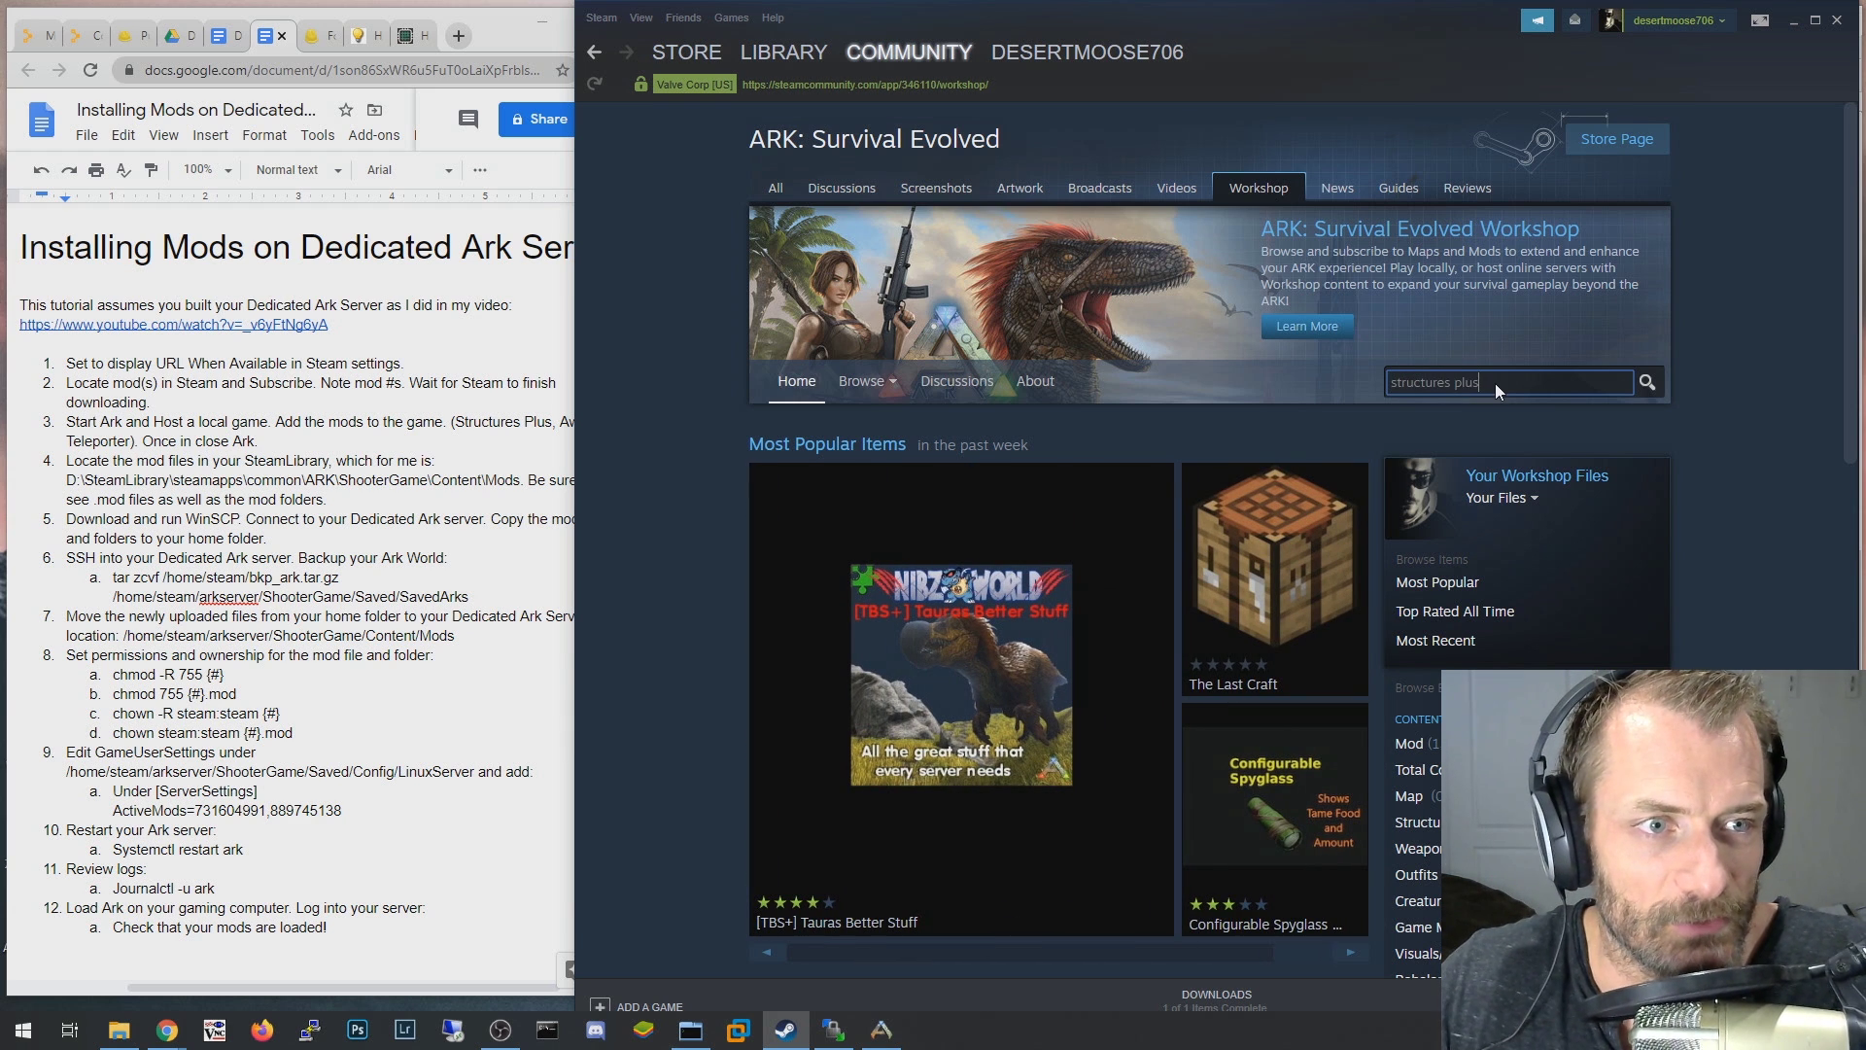
pyautogui.press('Return')
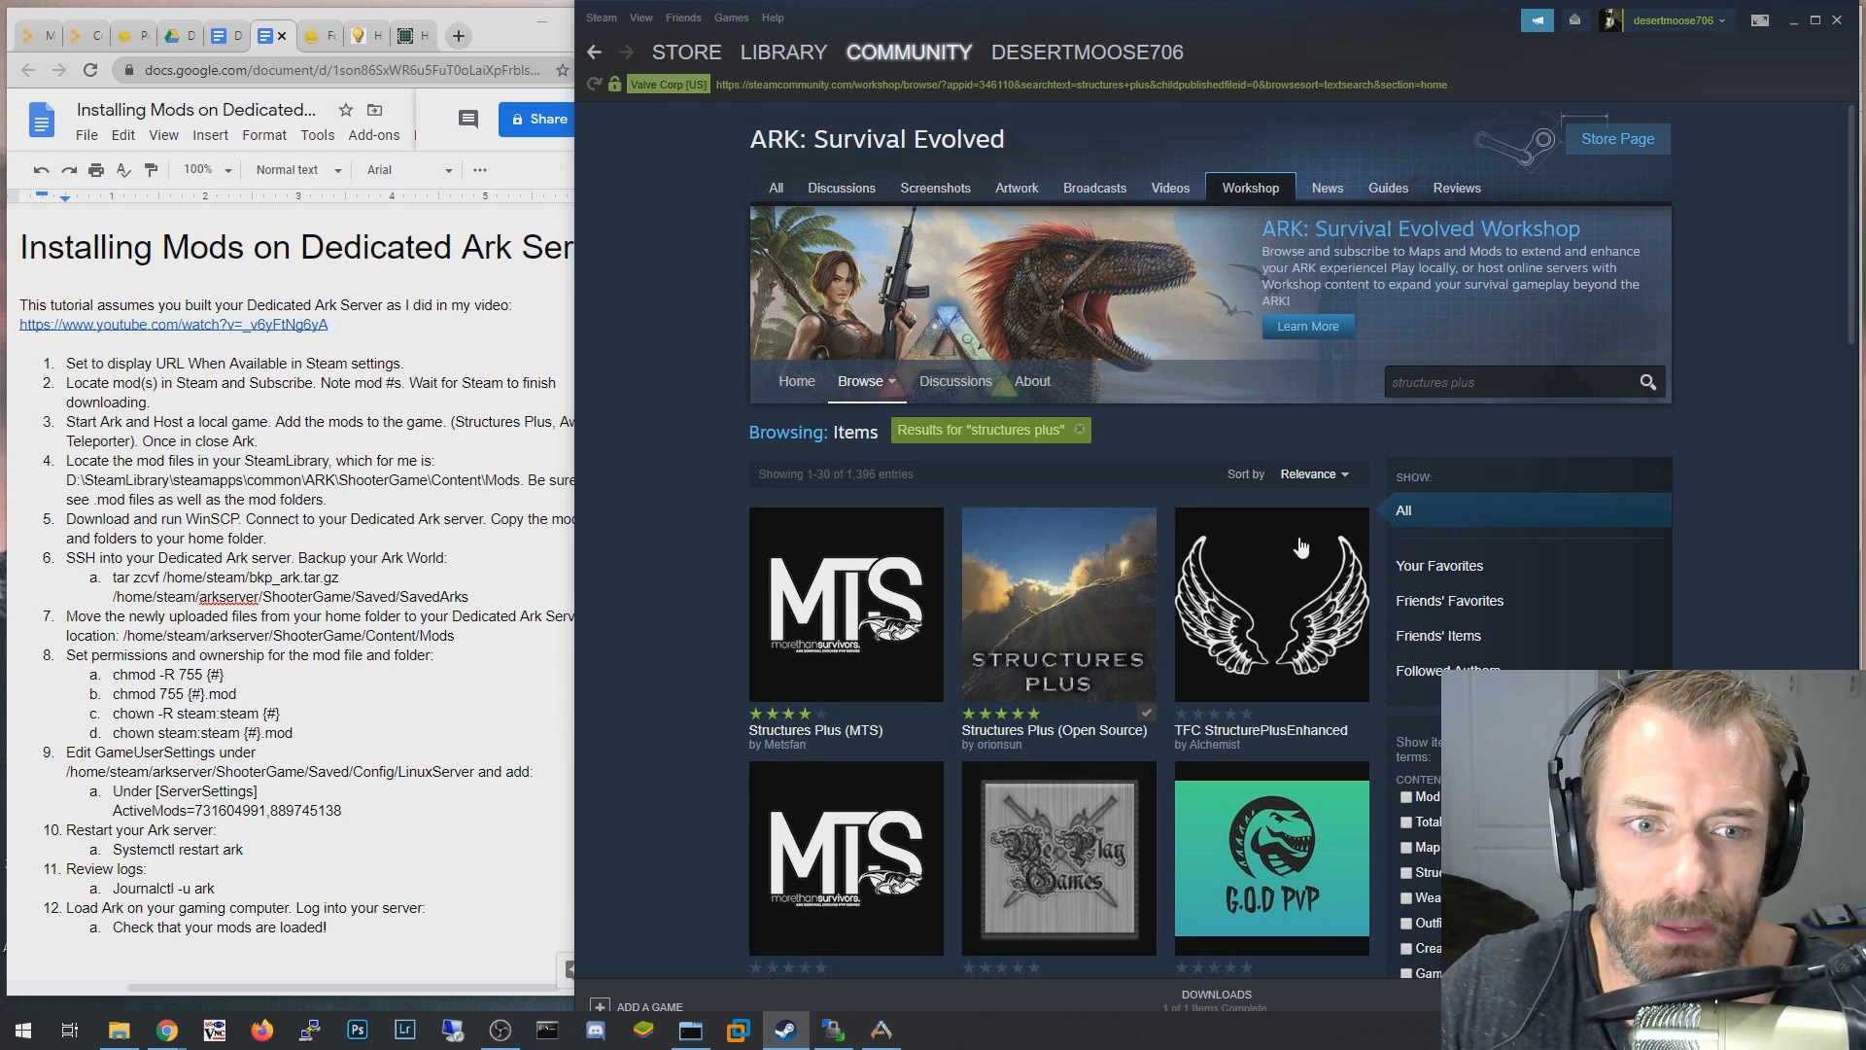
# Compare the Structures Plus mods in the search results and view the Structures Plus (MTS) page down to its subscribe option.
pyautogui.moveTo(1036, 630)
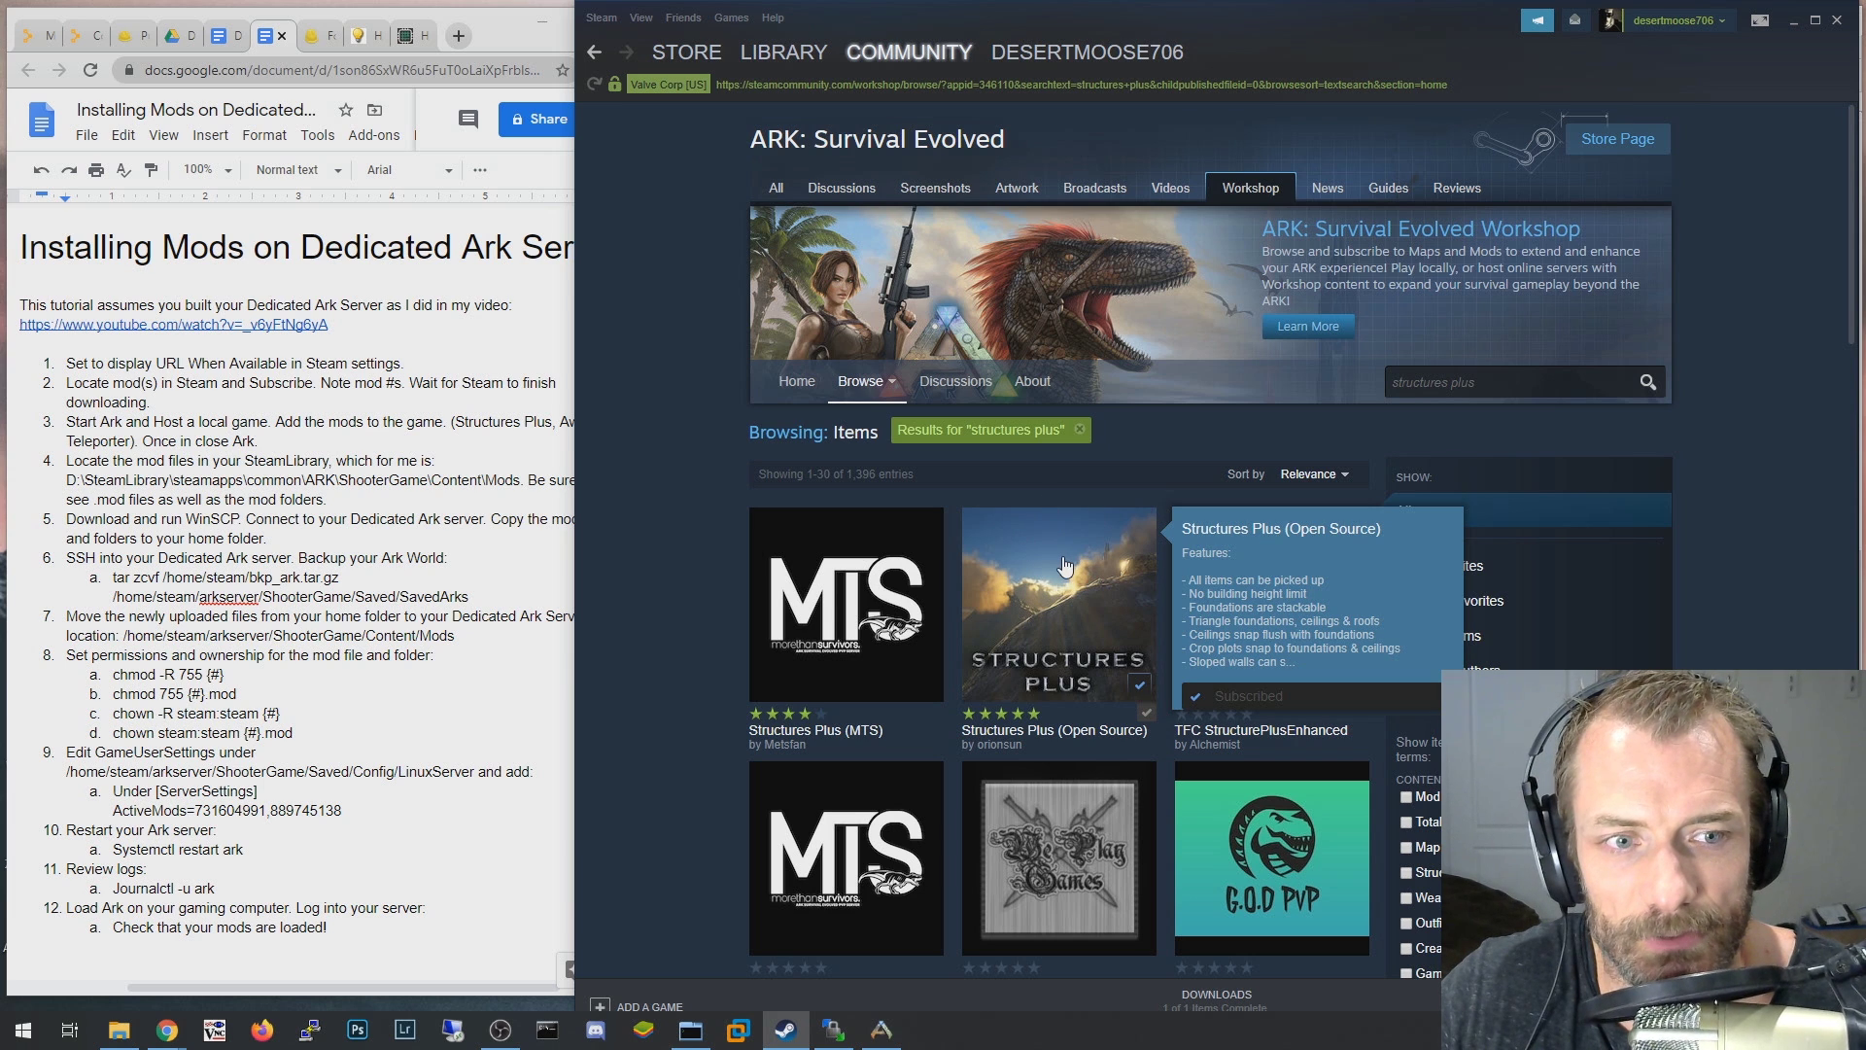
pyautogui.moveTo(846, 611)
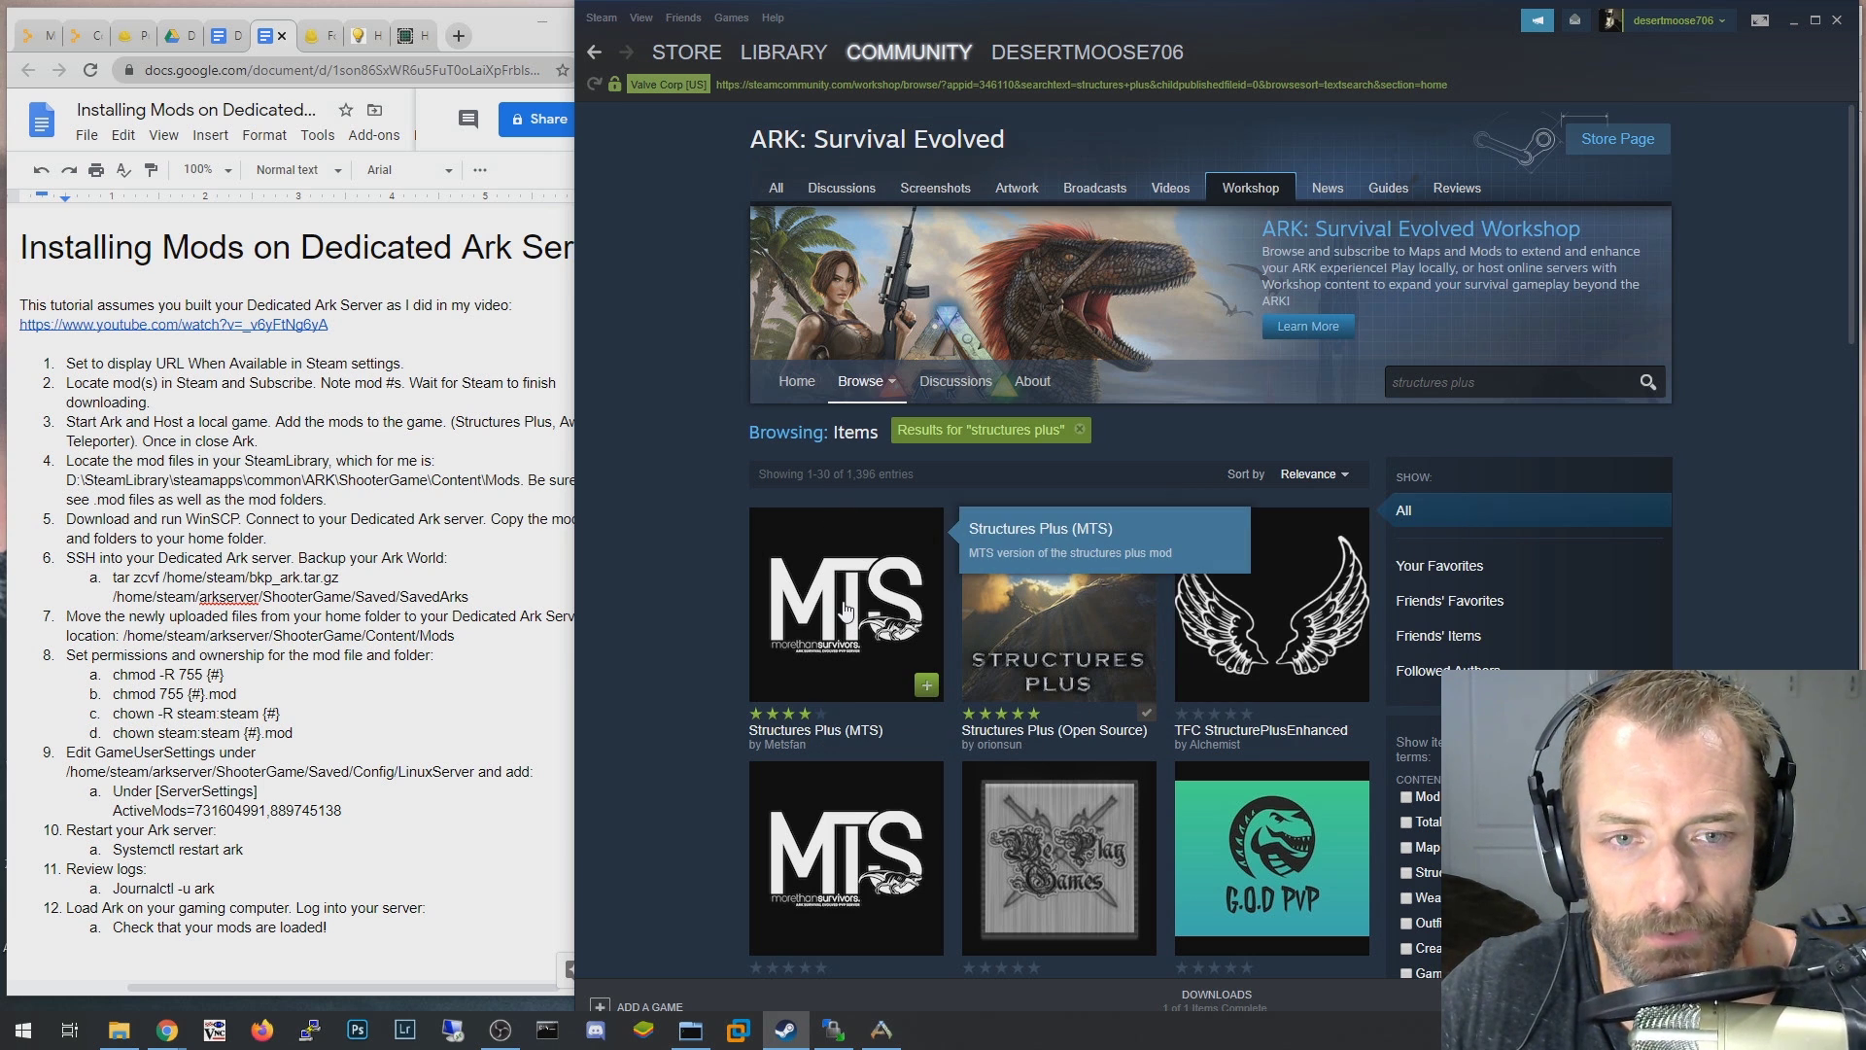
pyautogui.moveTo(987, 680)
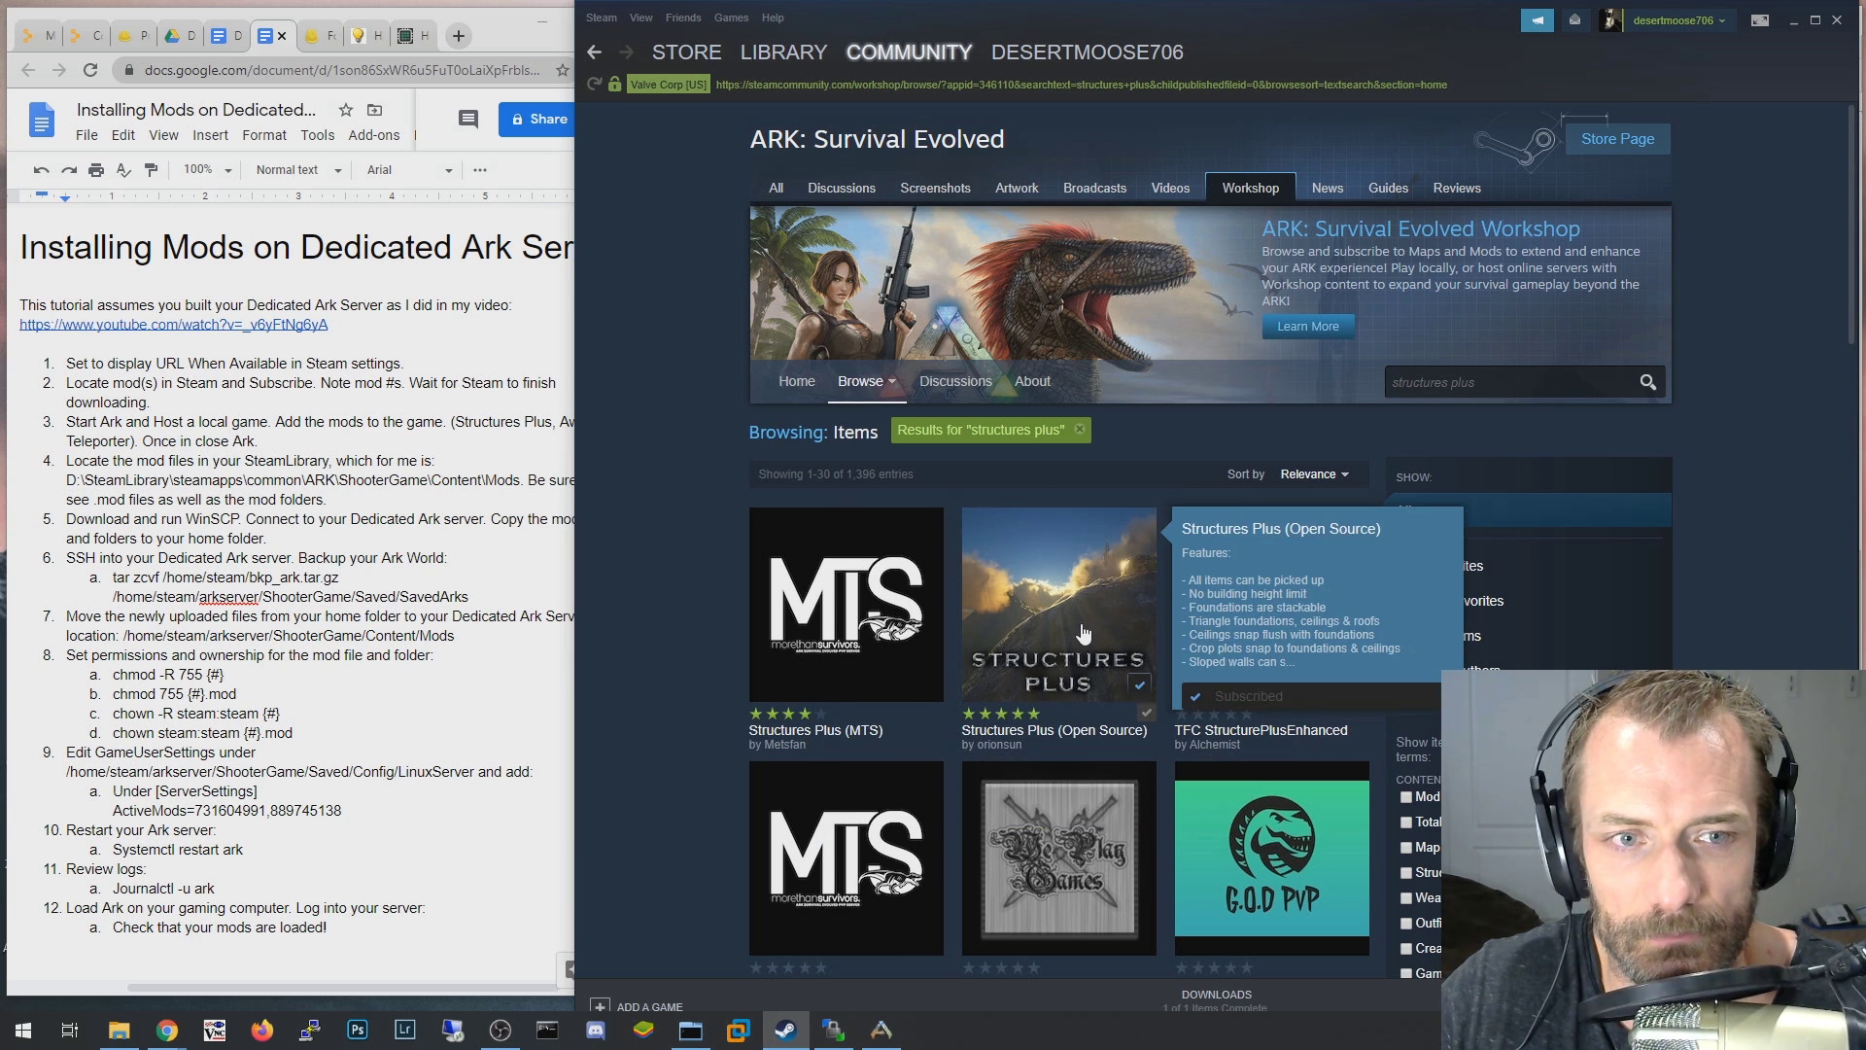
pyautogui.click(844, 618)
pyautogui.scroll(-1, 1213, 840)
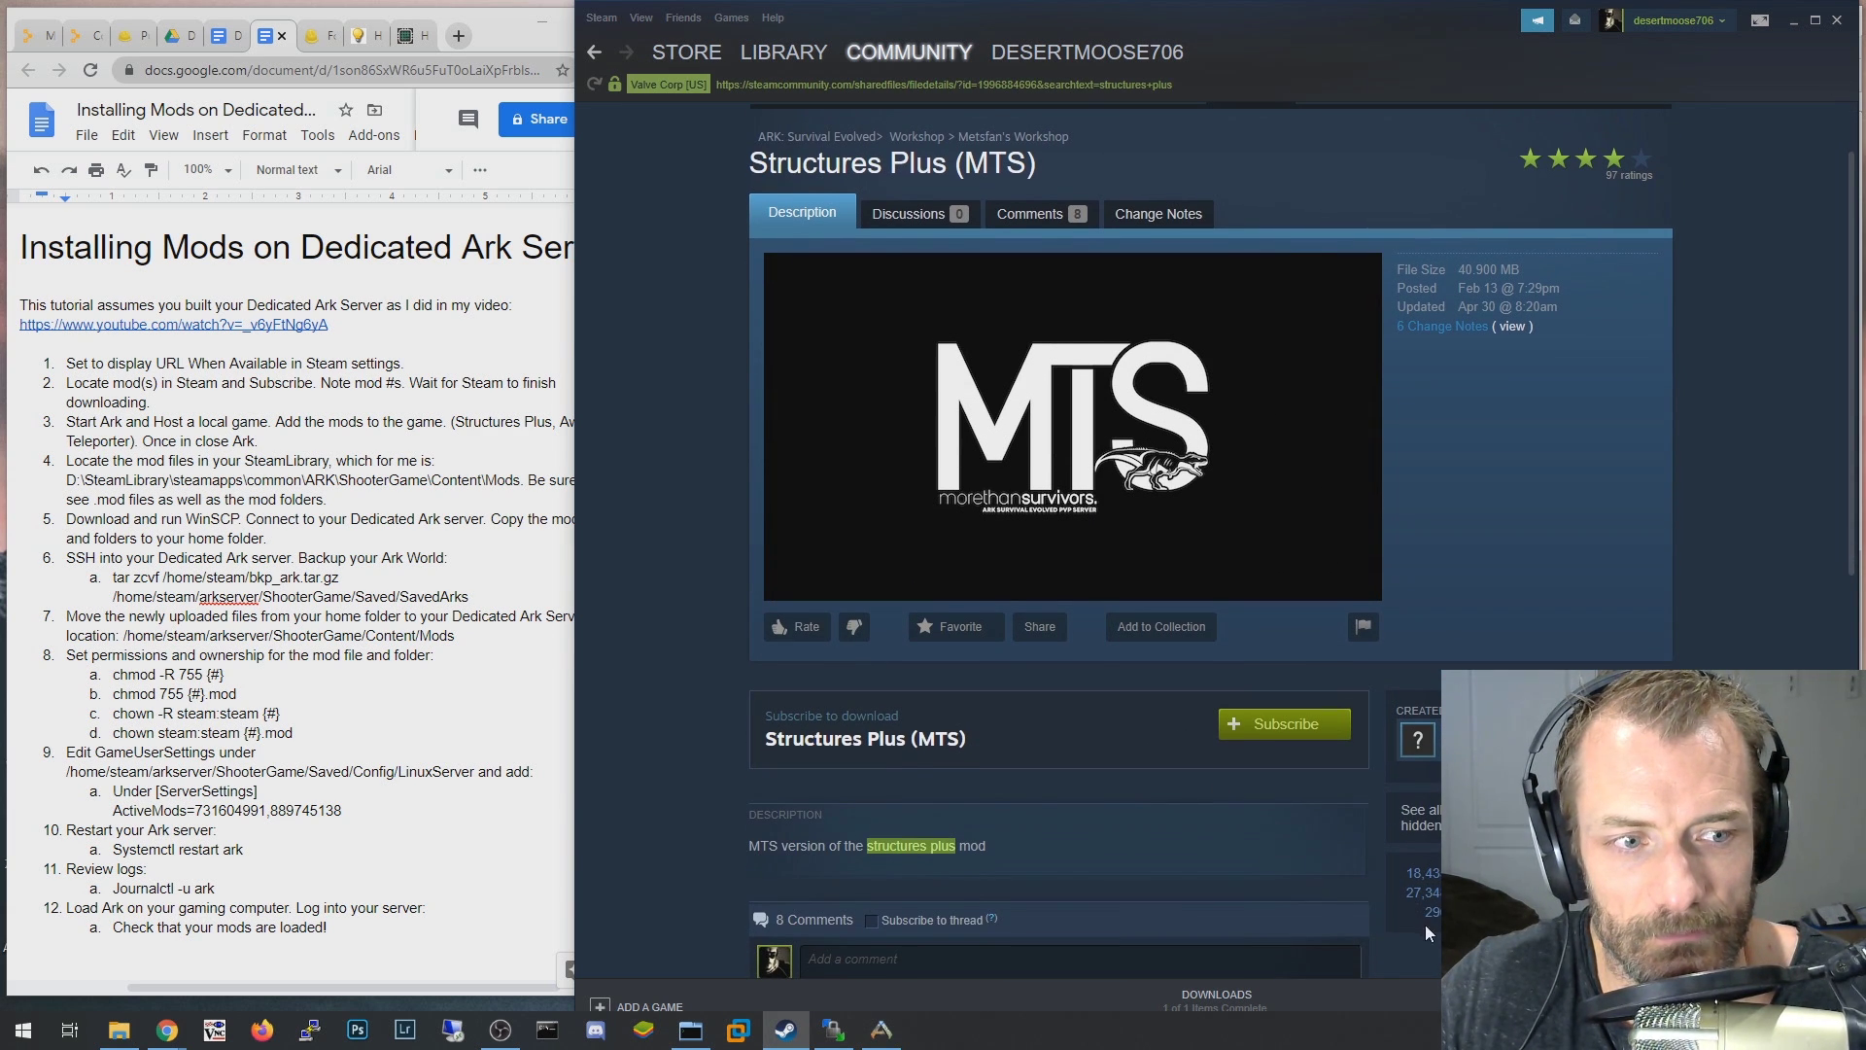
# Return to the search results, open the Structures Plus (Open Source) mod page, and review its details and subscription option.
pyautogui.click(595, 53)
pyautogui.click(595, 52)
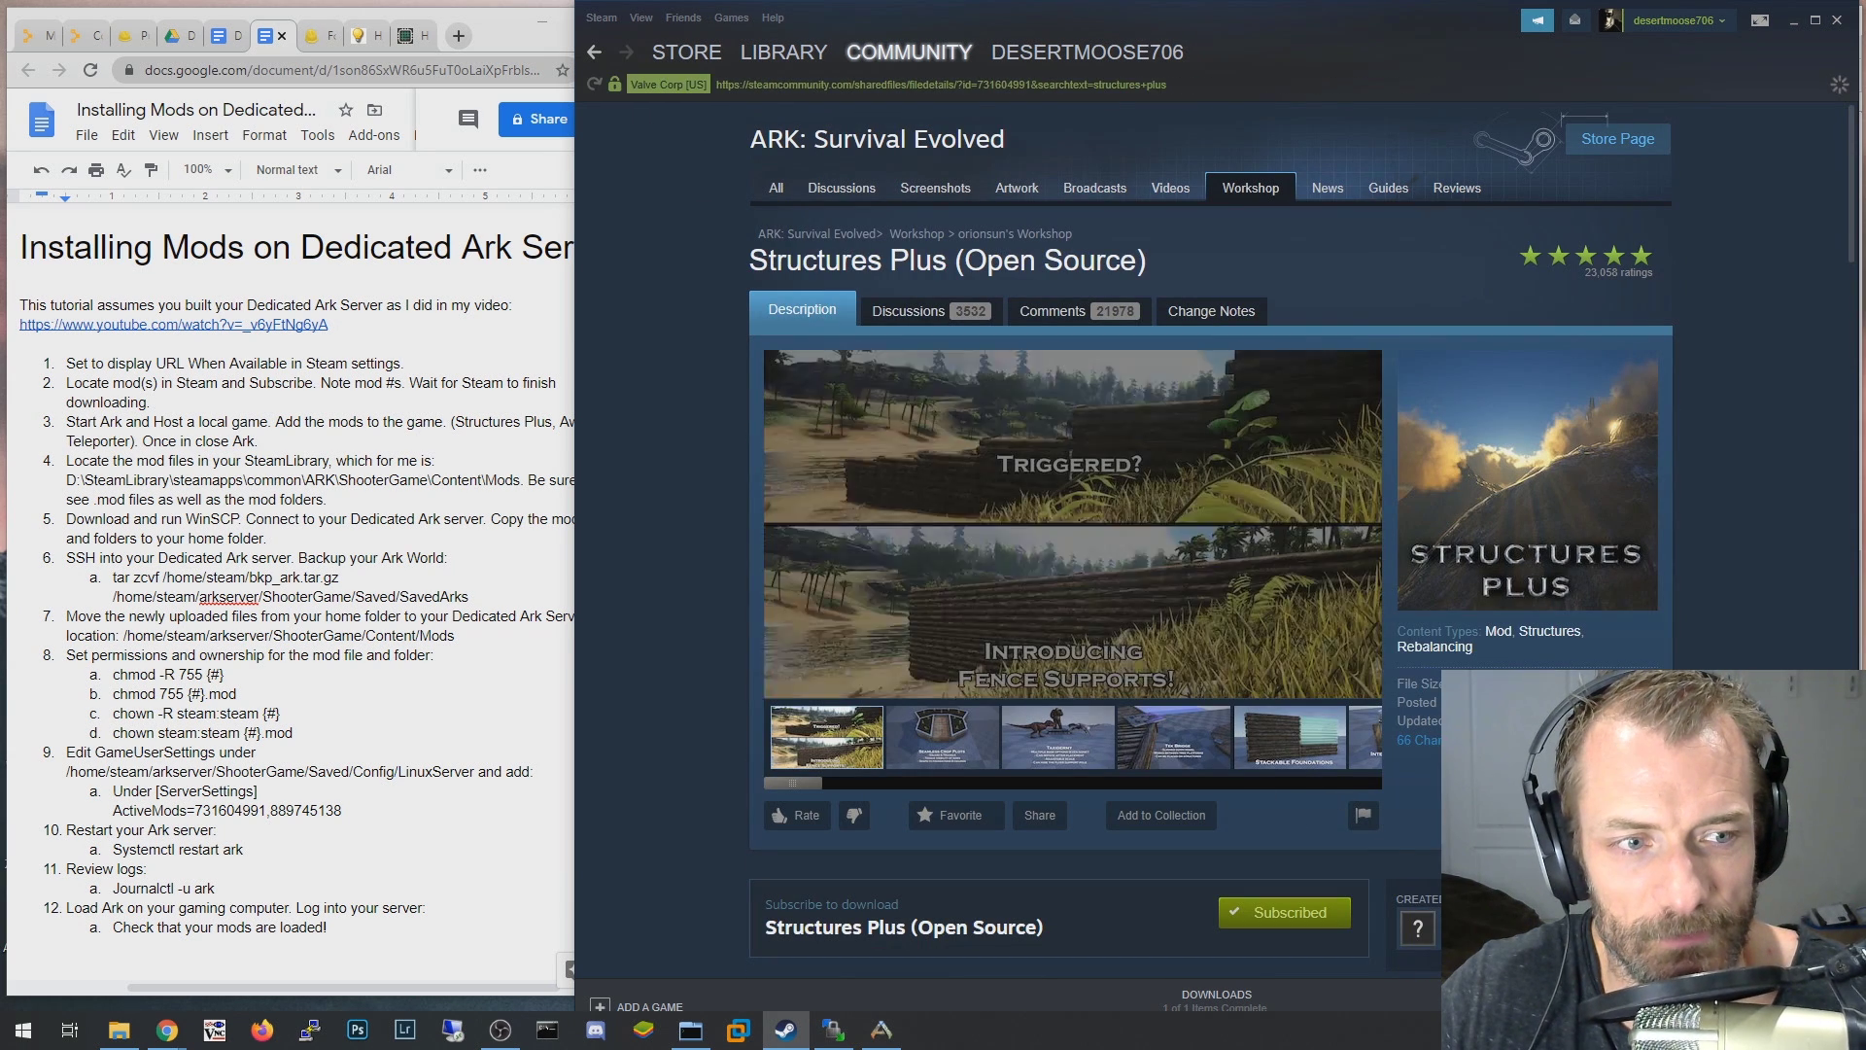
pyautogui.scroll(-4, 1211, 535)
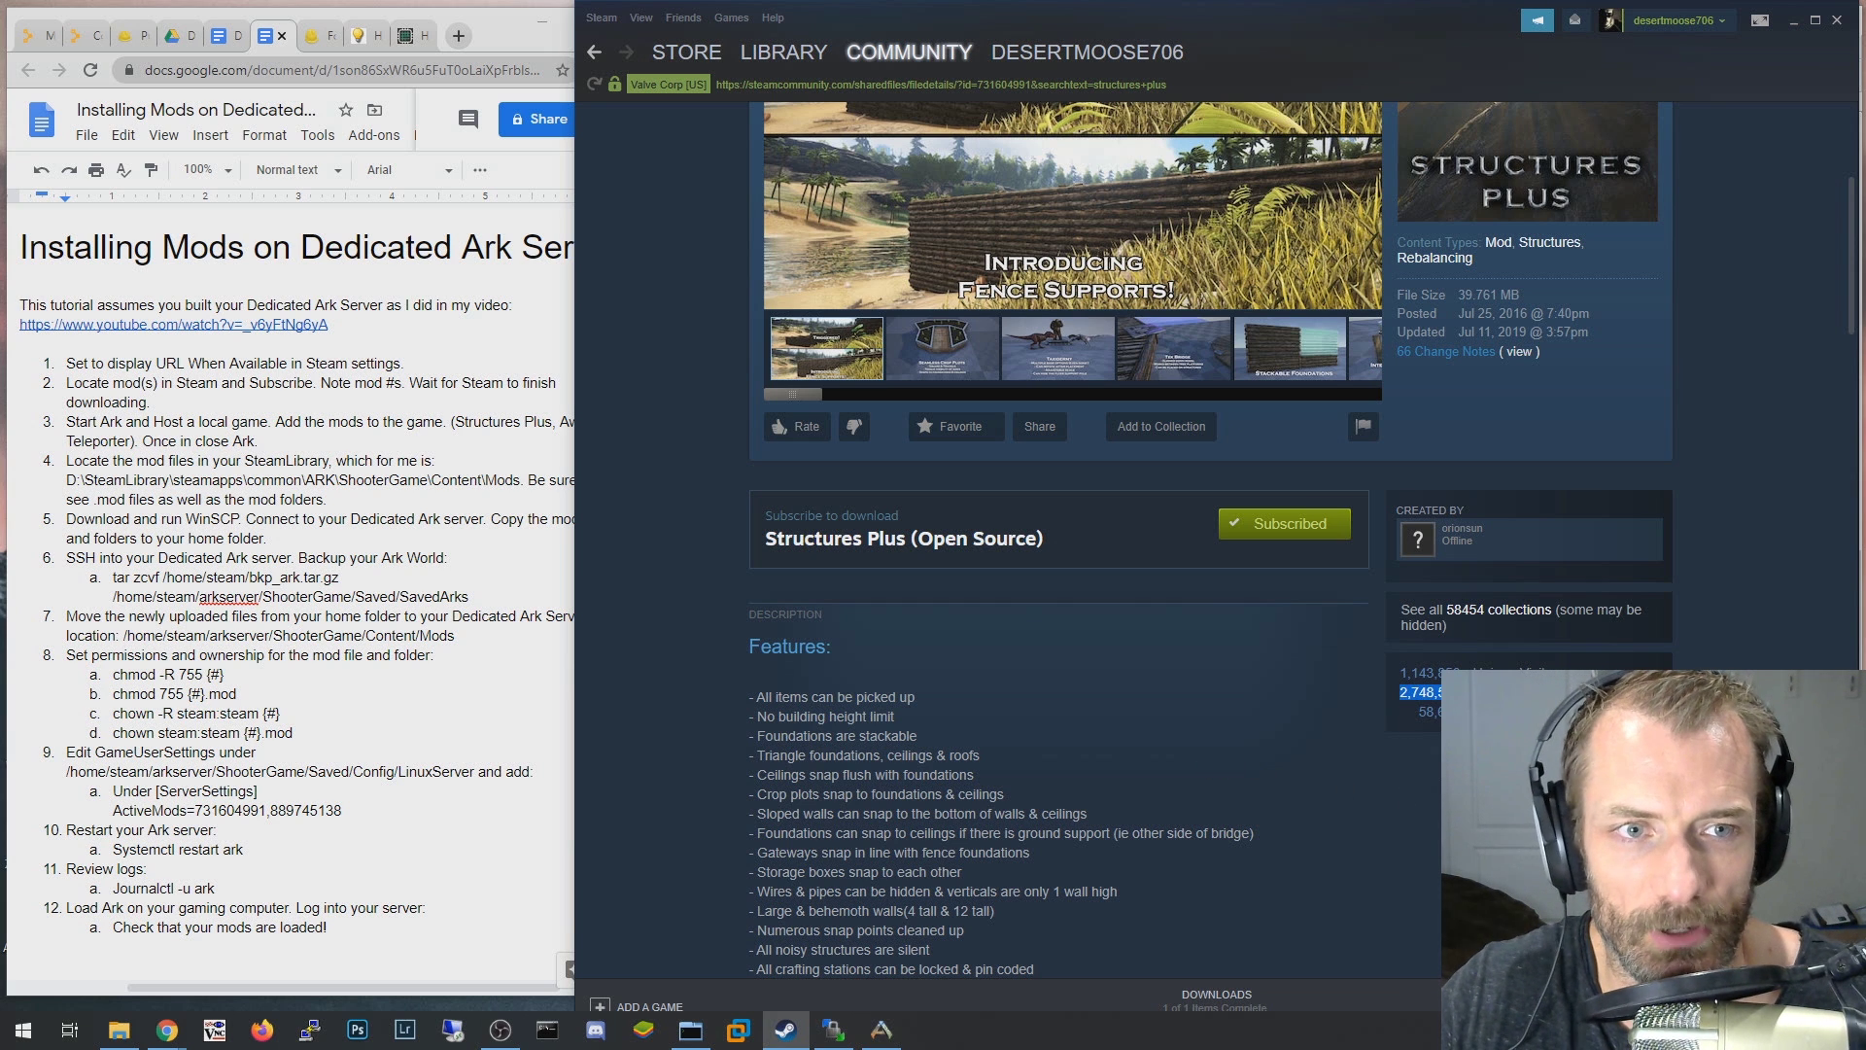
pyautogui.scroll(4, 1202, 758)
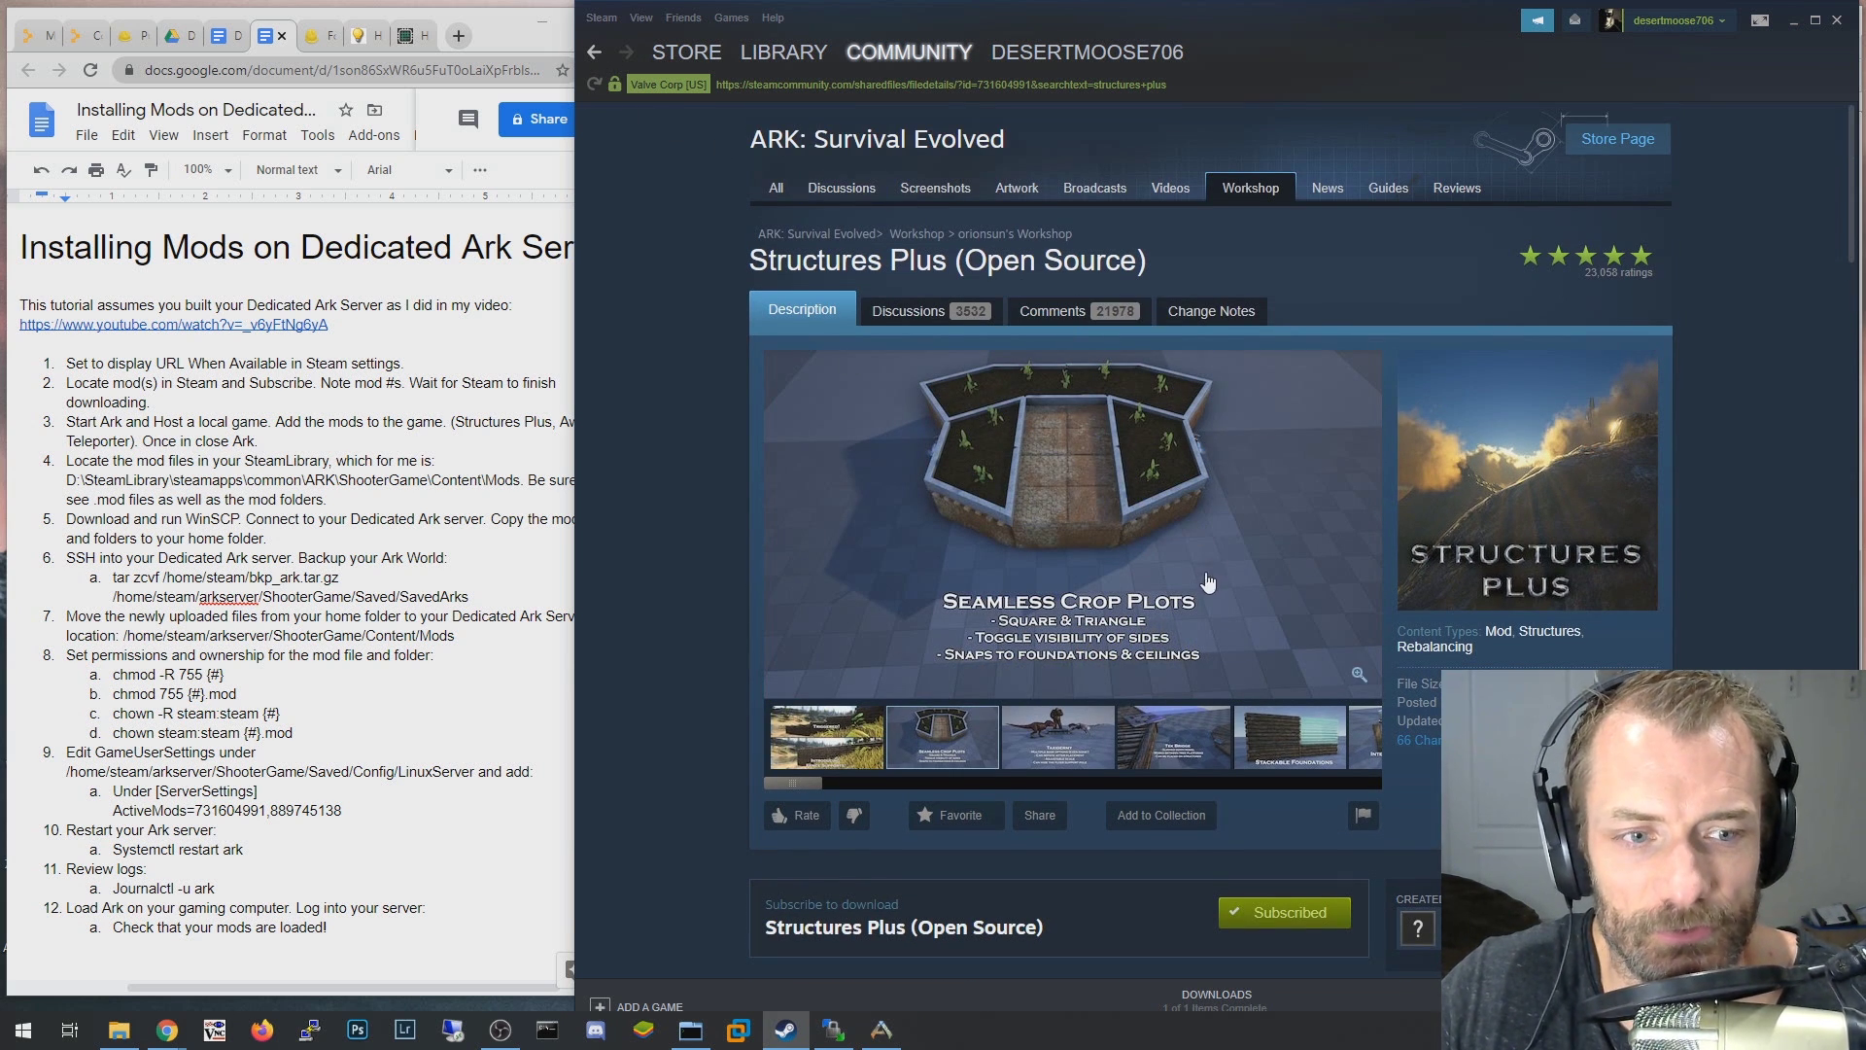
pyautogui.scroll(-1, 1361, 784)
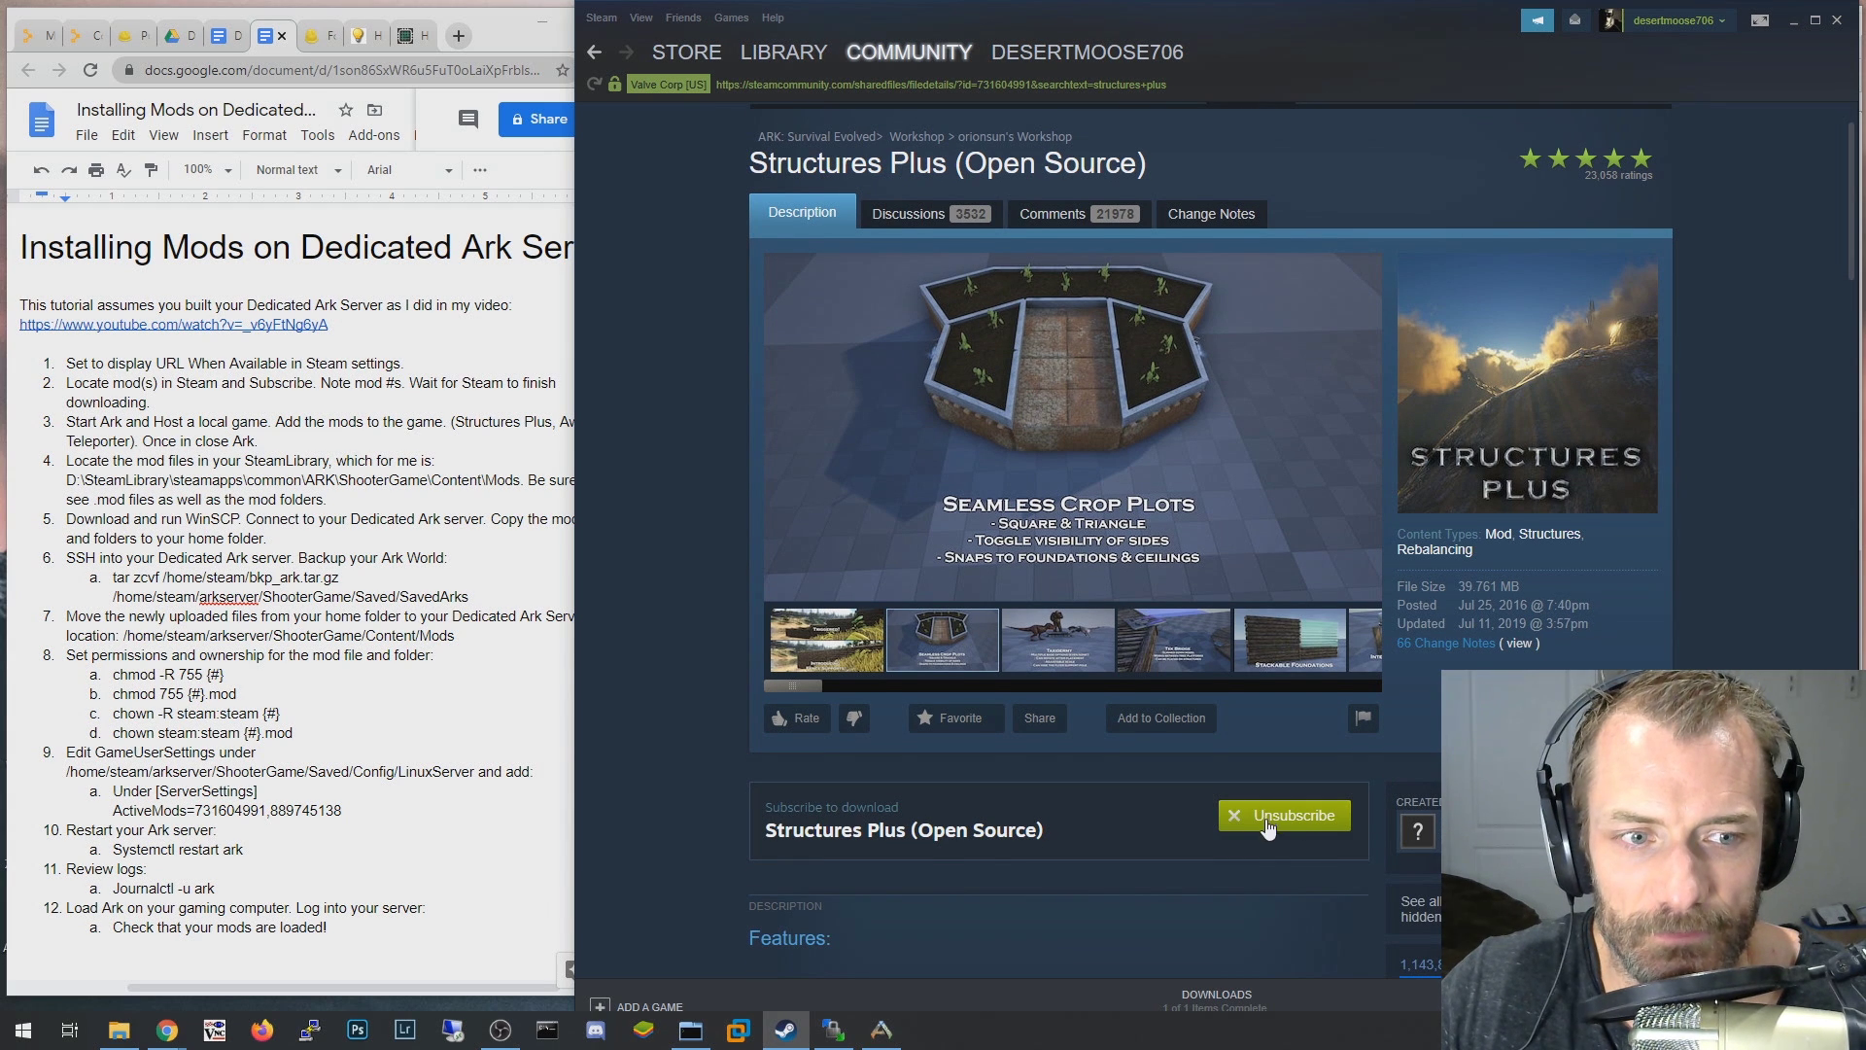
pyautogui.scroll(1, 1359, 805)
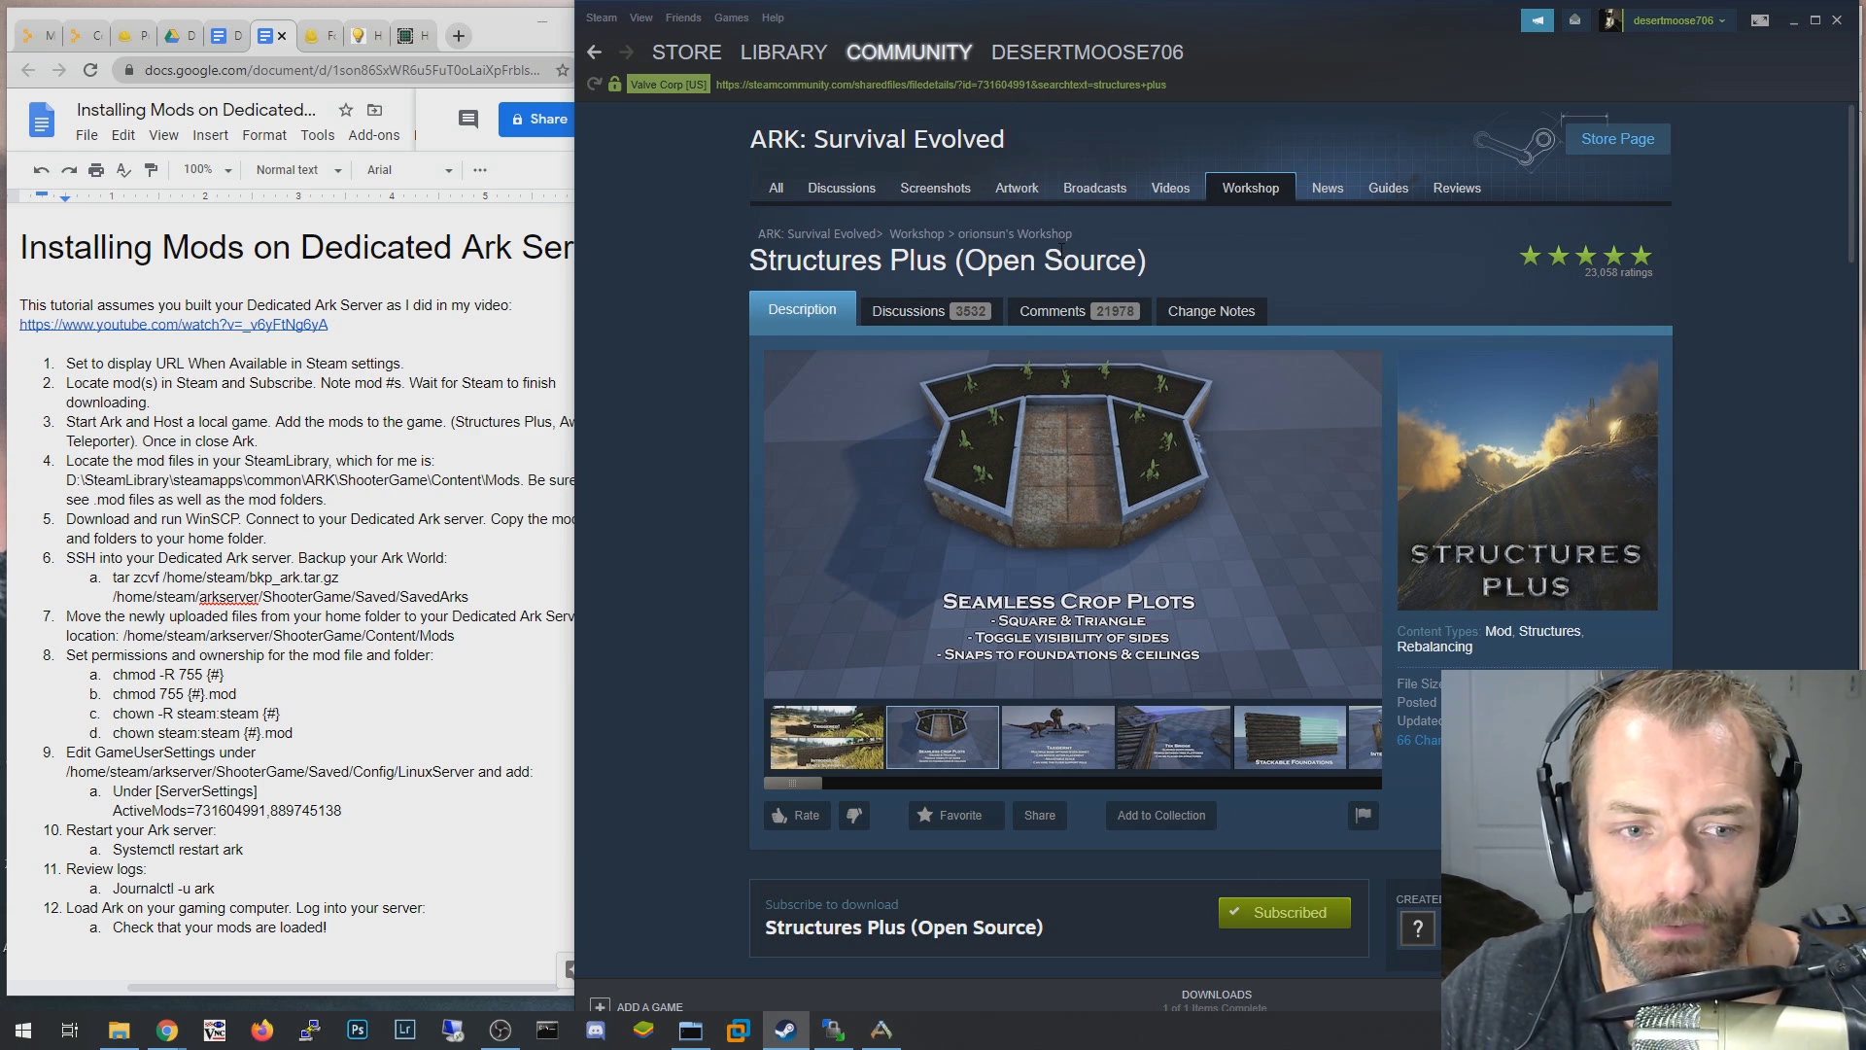
# Add the mod number 731604991 to the end of instruction 2 in the document.
pyautogui.click(340, 401)
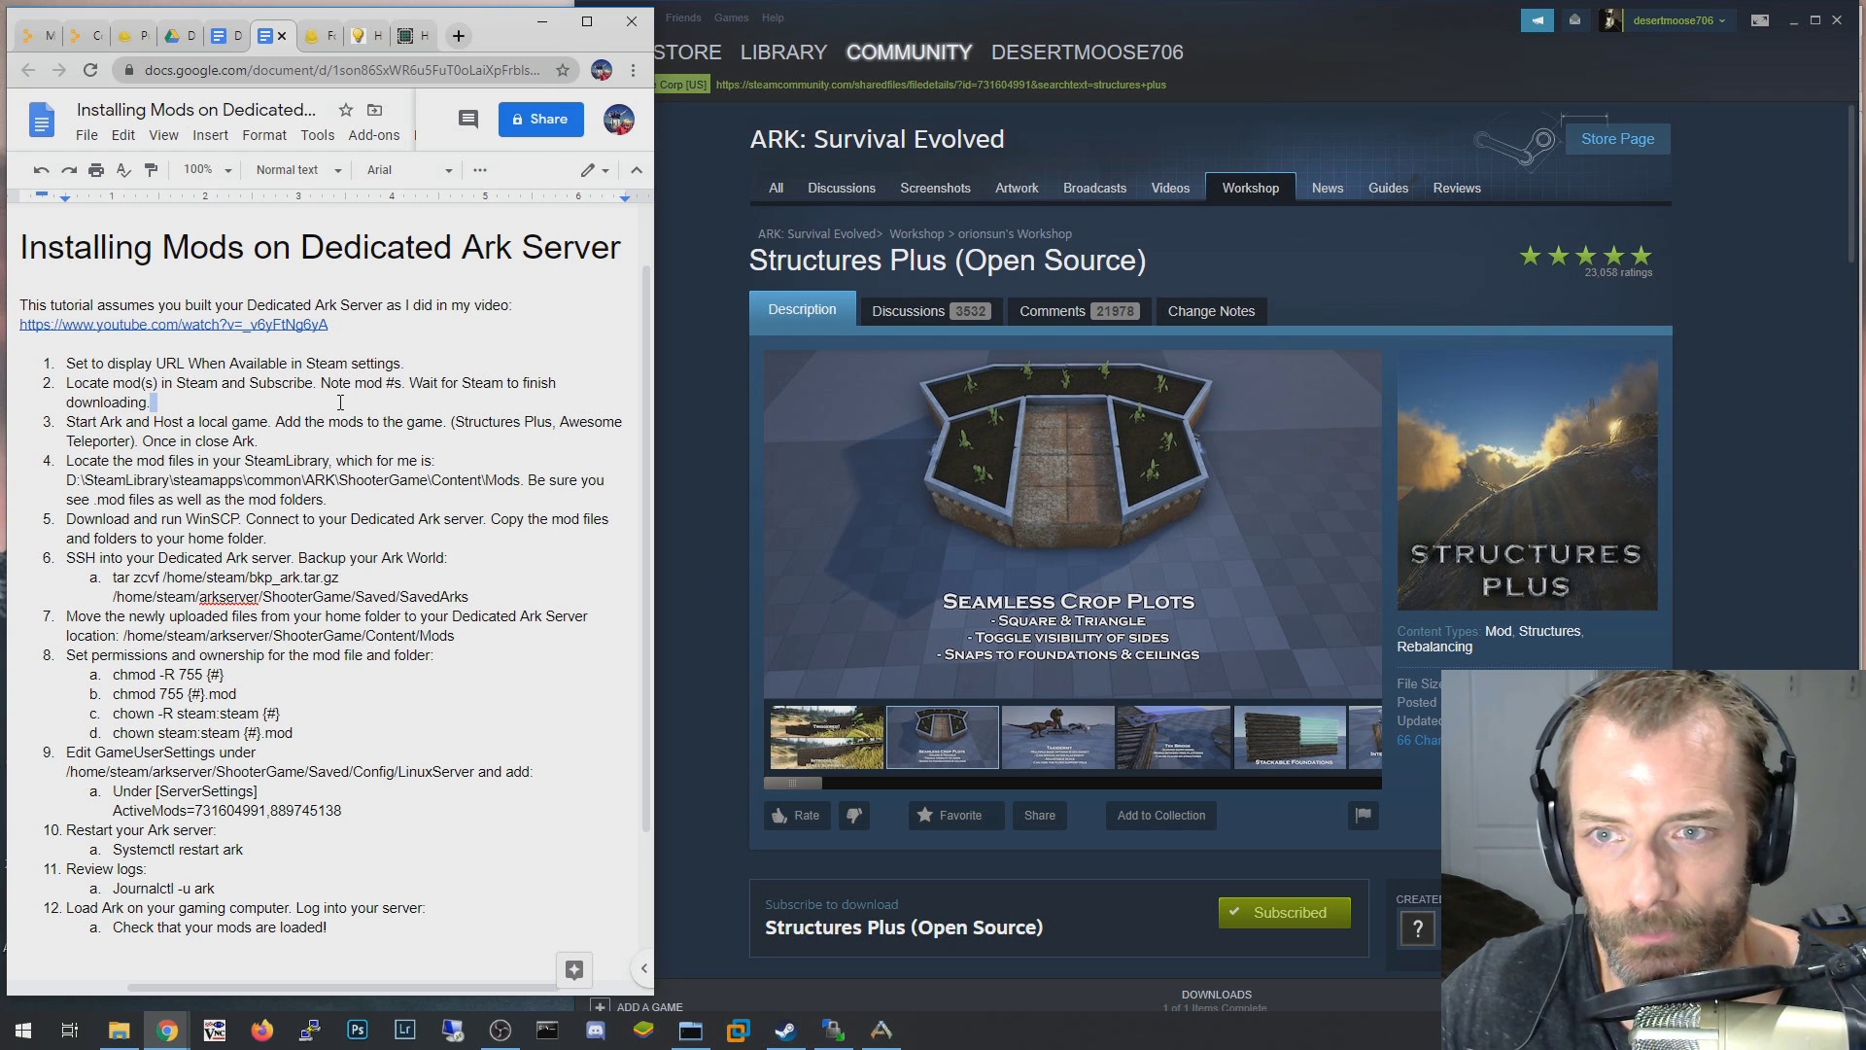
pyautogui.click(381, 418)
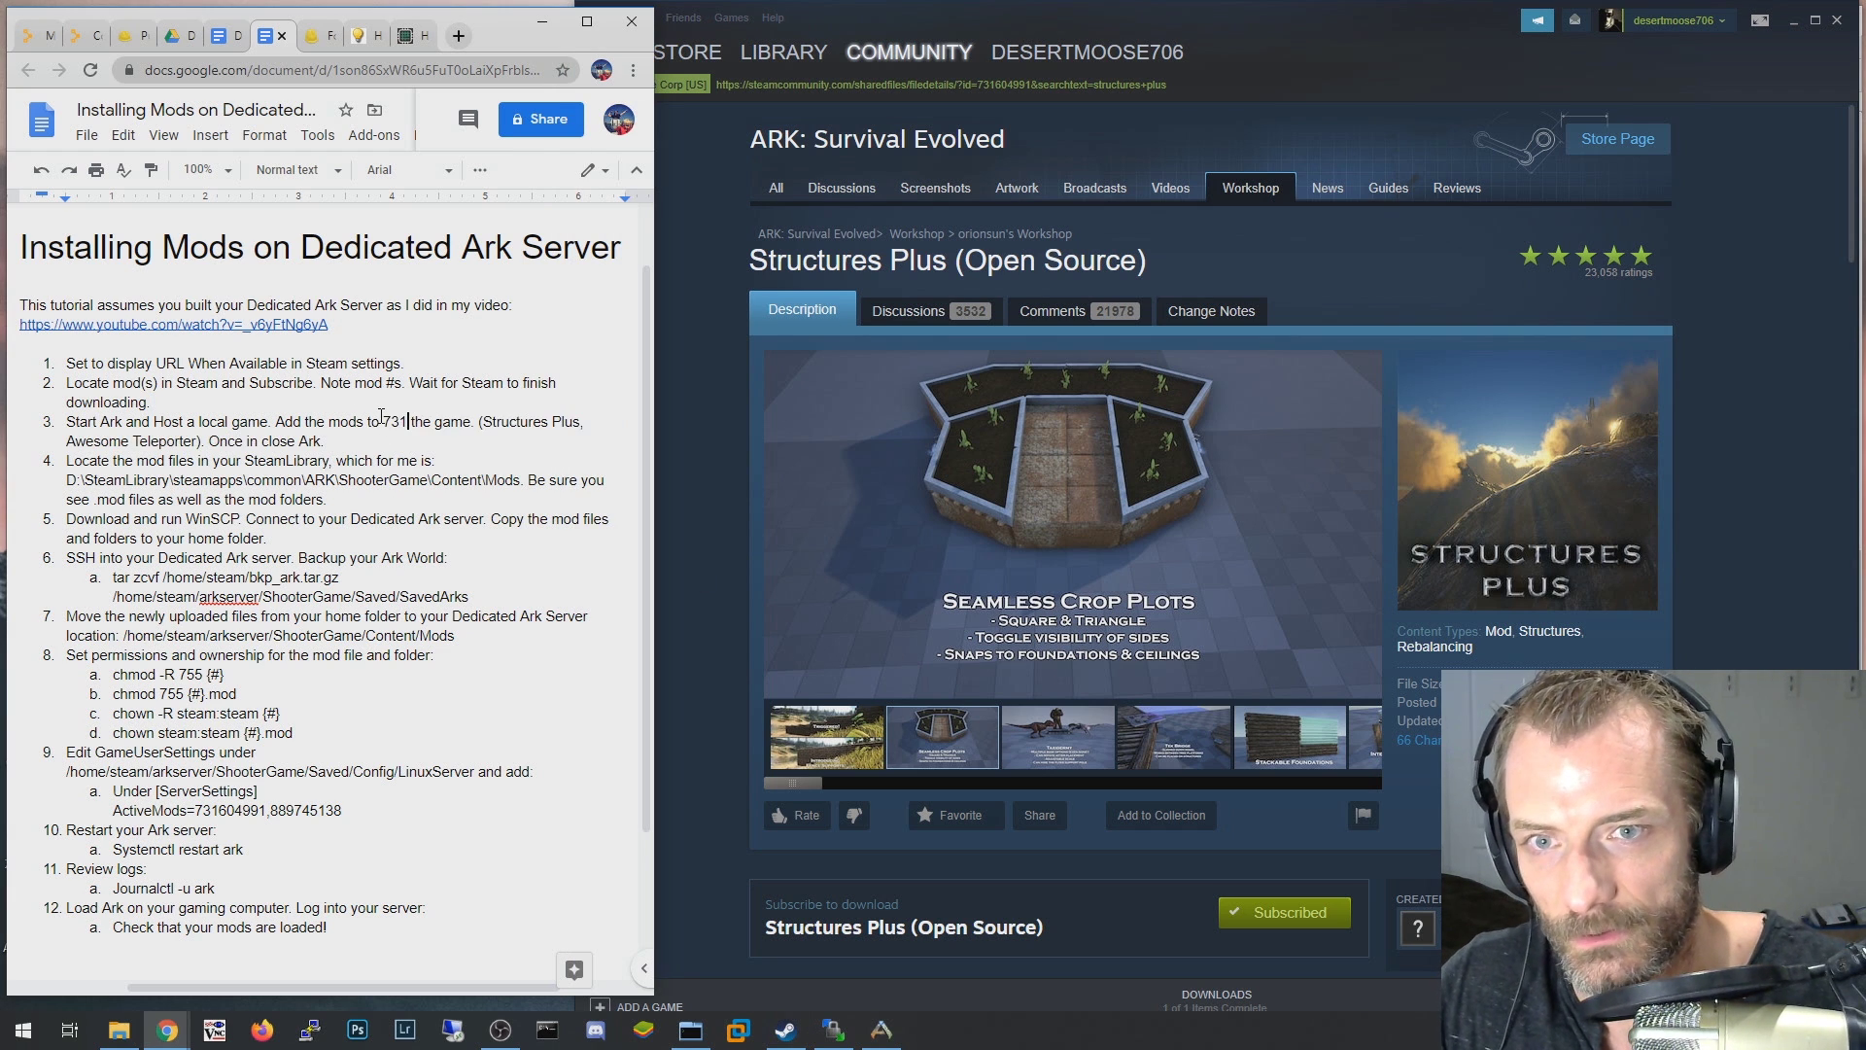
pyautogui.write('731604991')
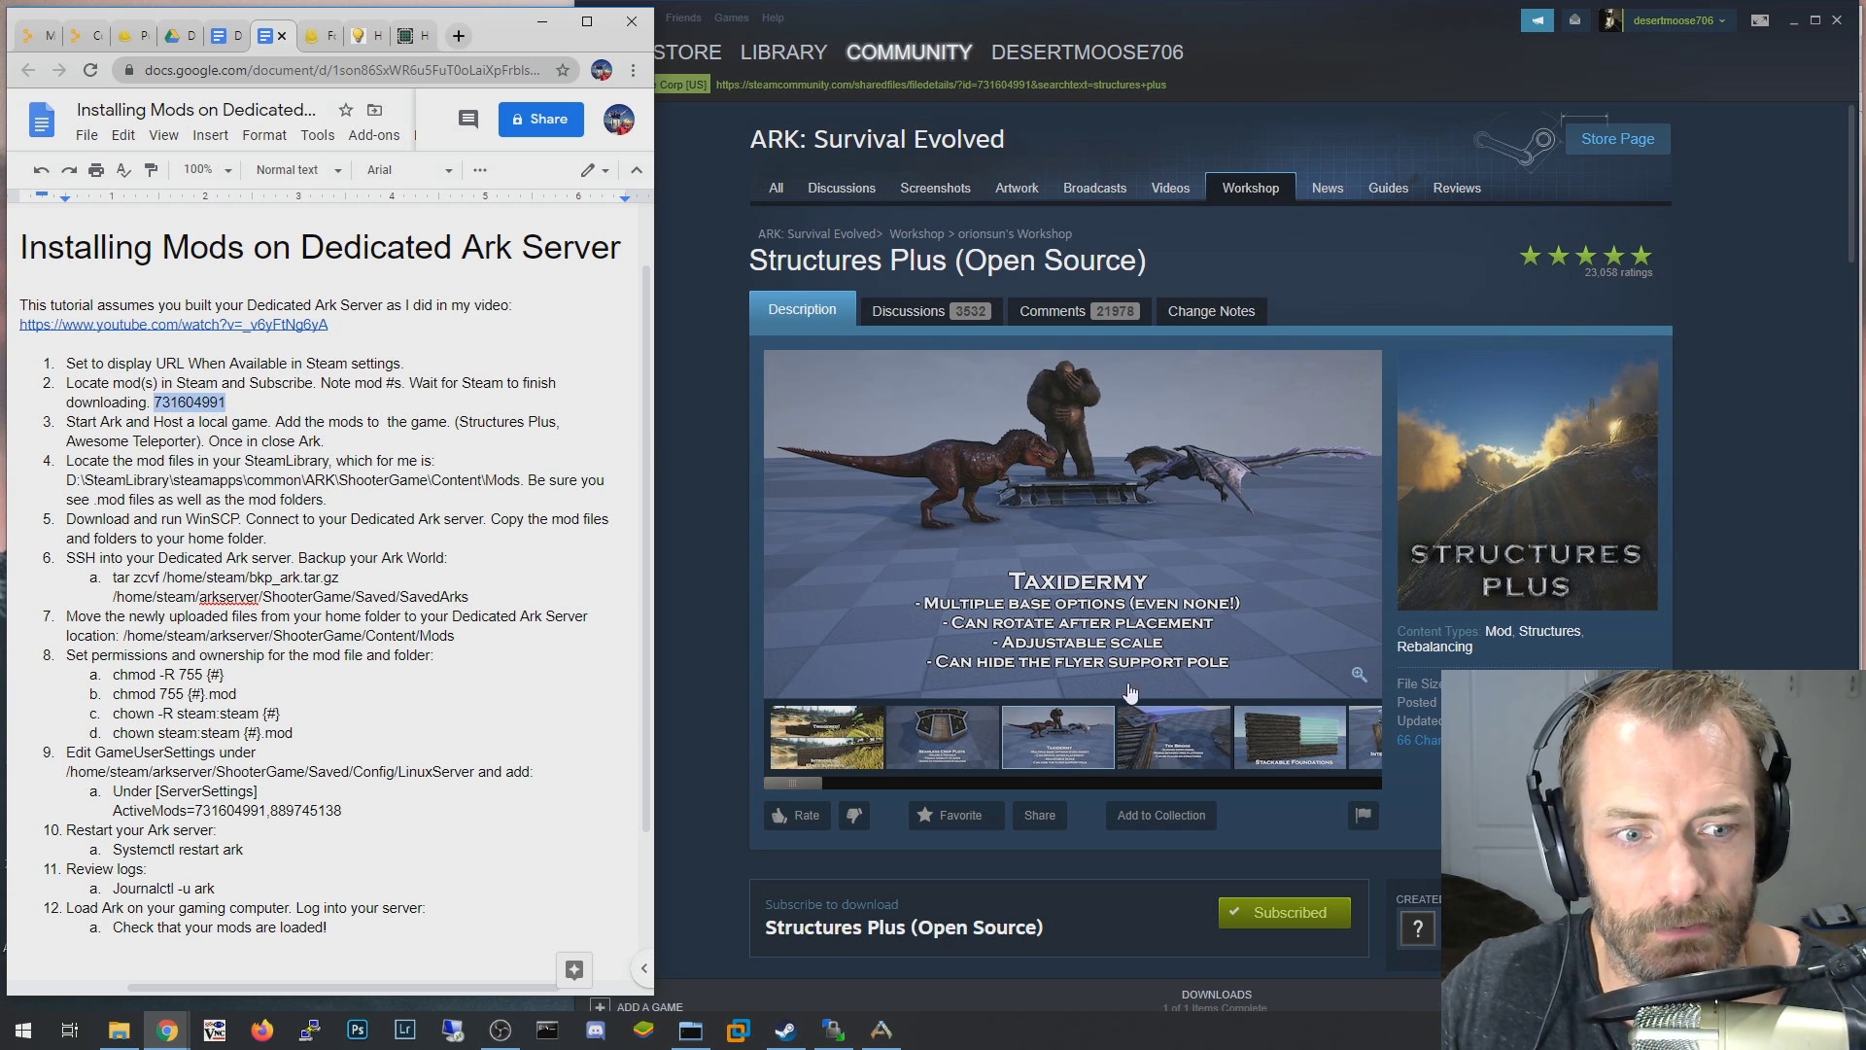
# Open Steam's downloads page to check the download of the ARK workshop content.
pyautogui.click(1220, 995)
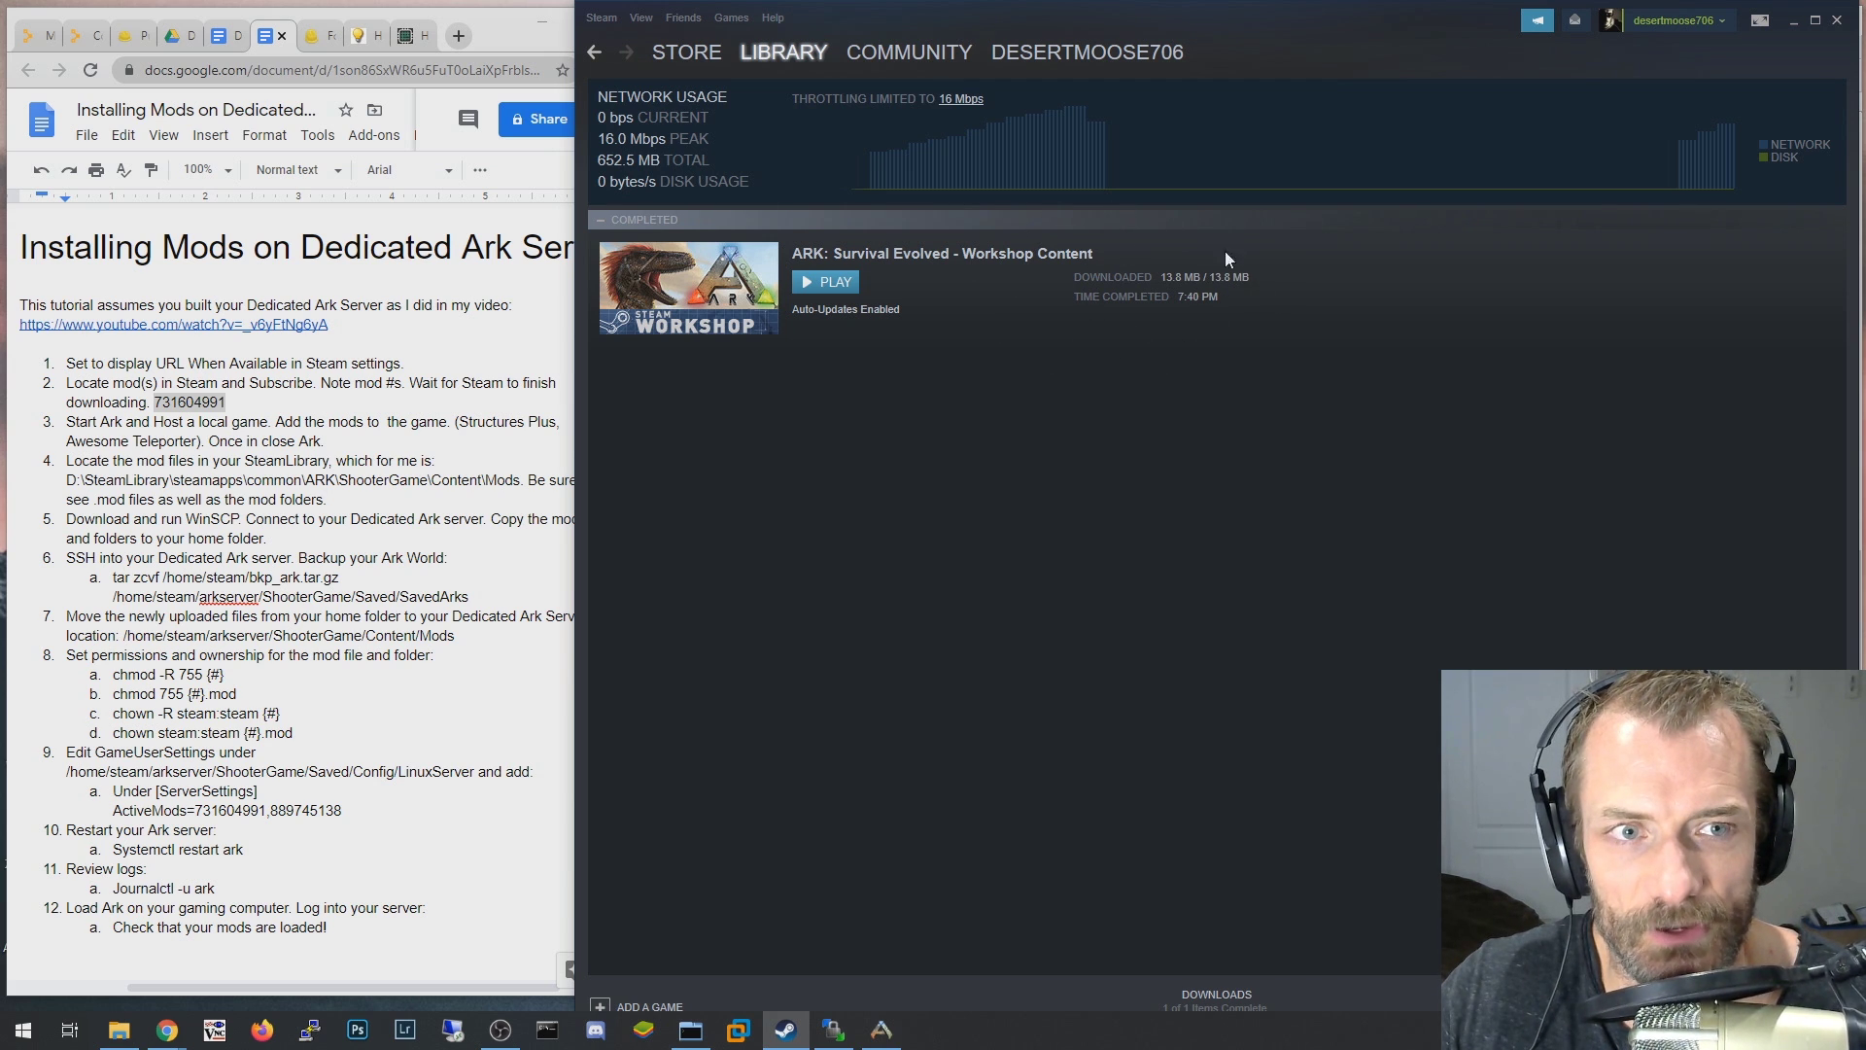
pyautogui.moveTo(705, 75)
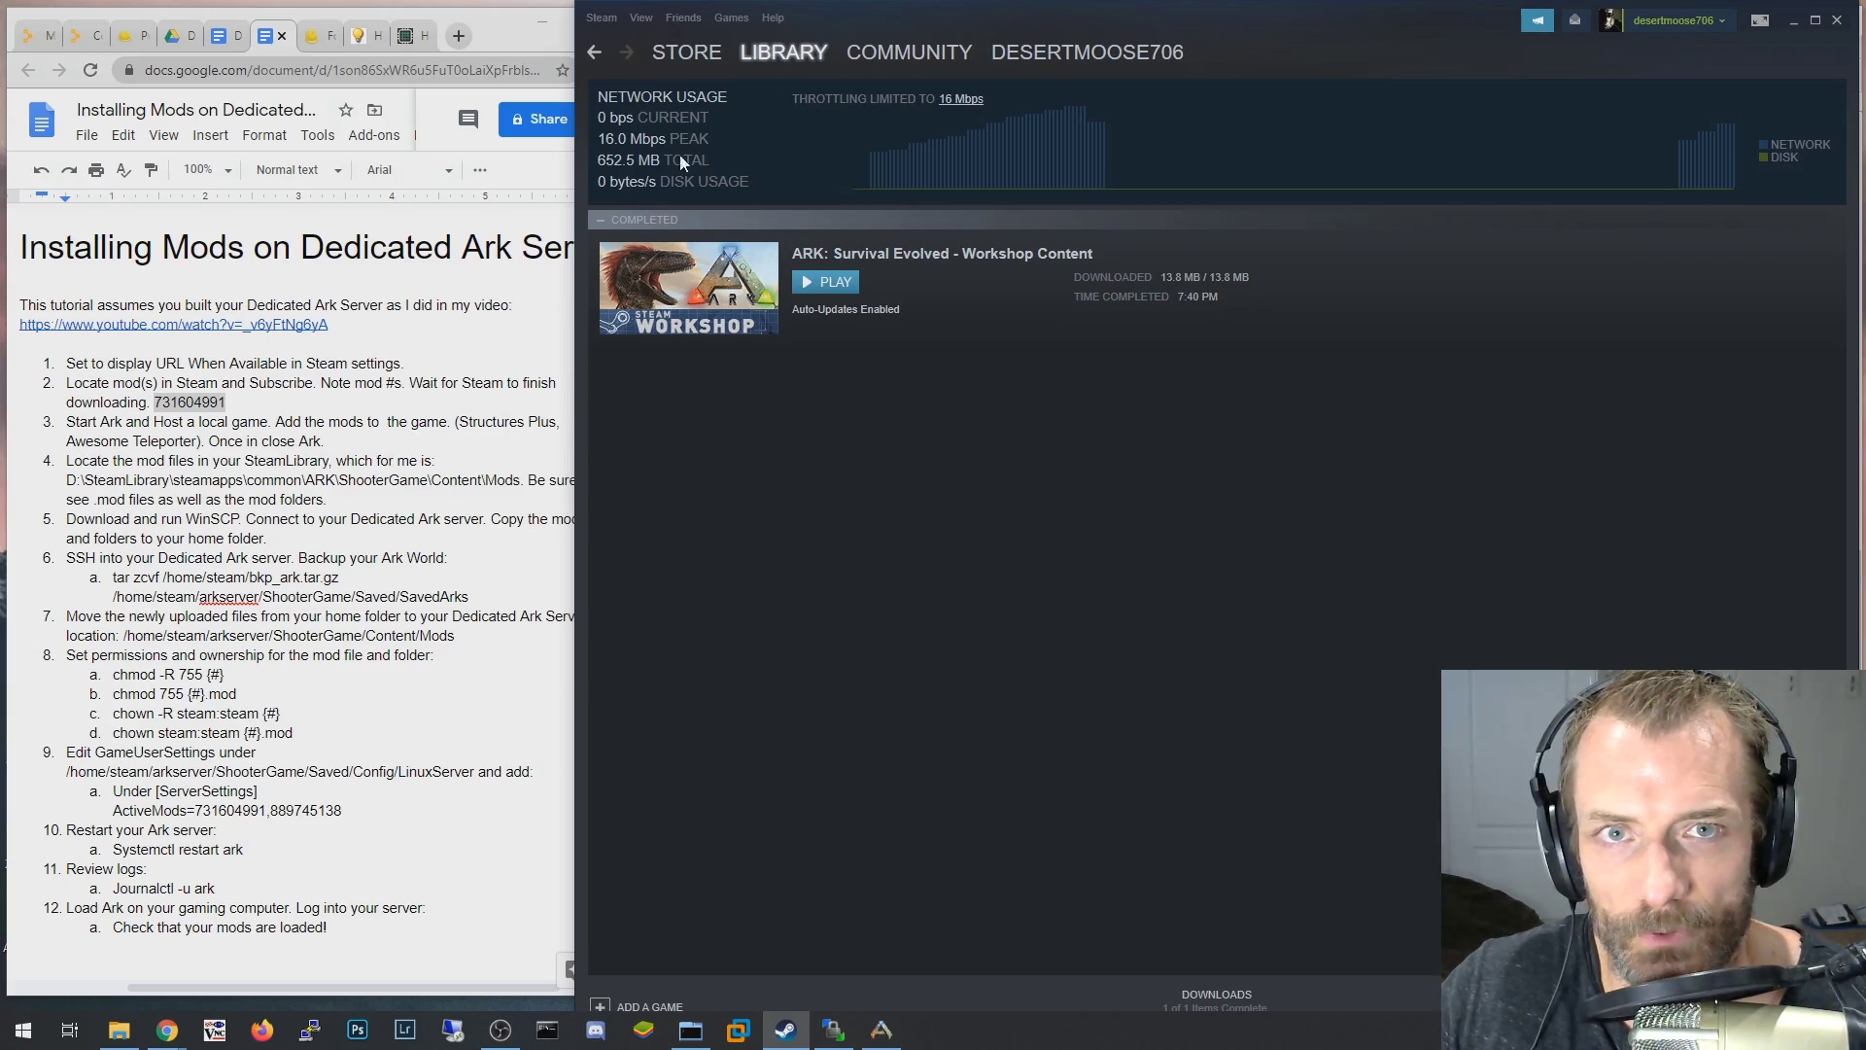
# Open ARK: Survival Evolved in the Steam library and launch it with the standard "Play ARK: Survival Evolved" option.
pyautogui.click(768, 77)
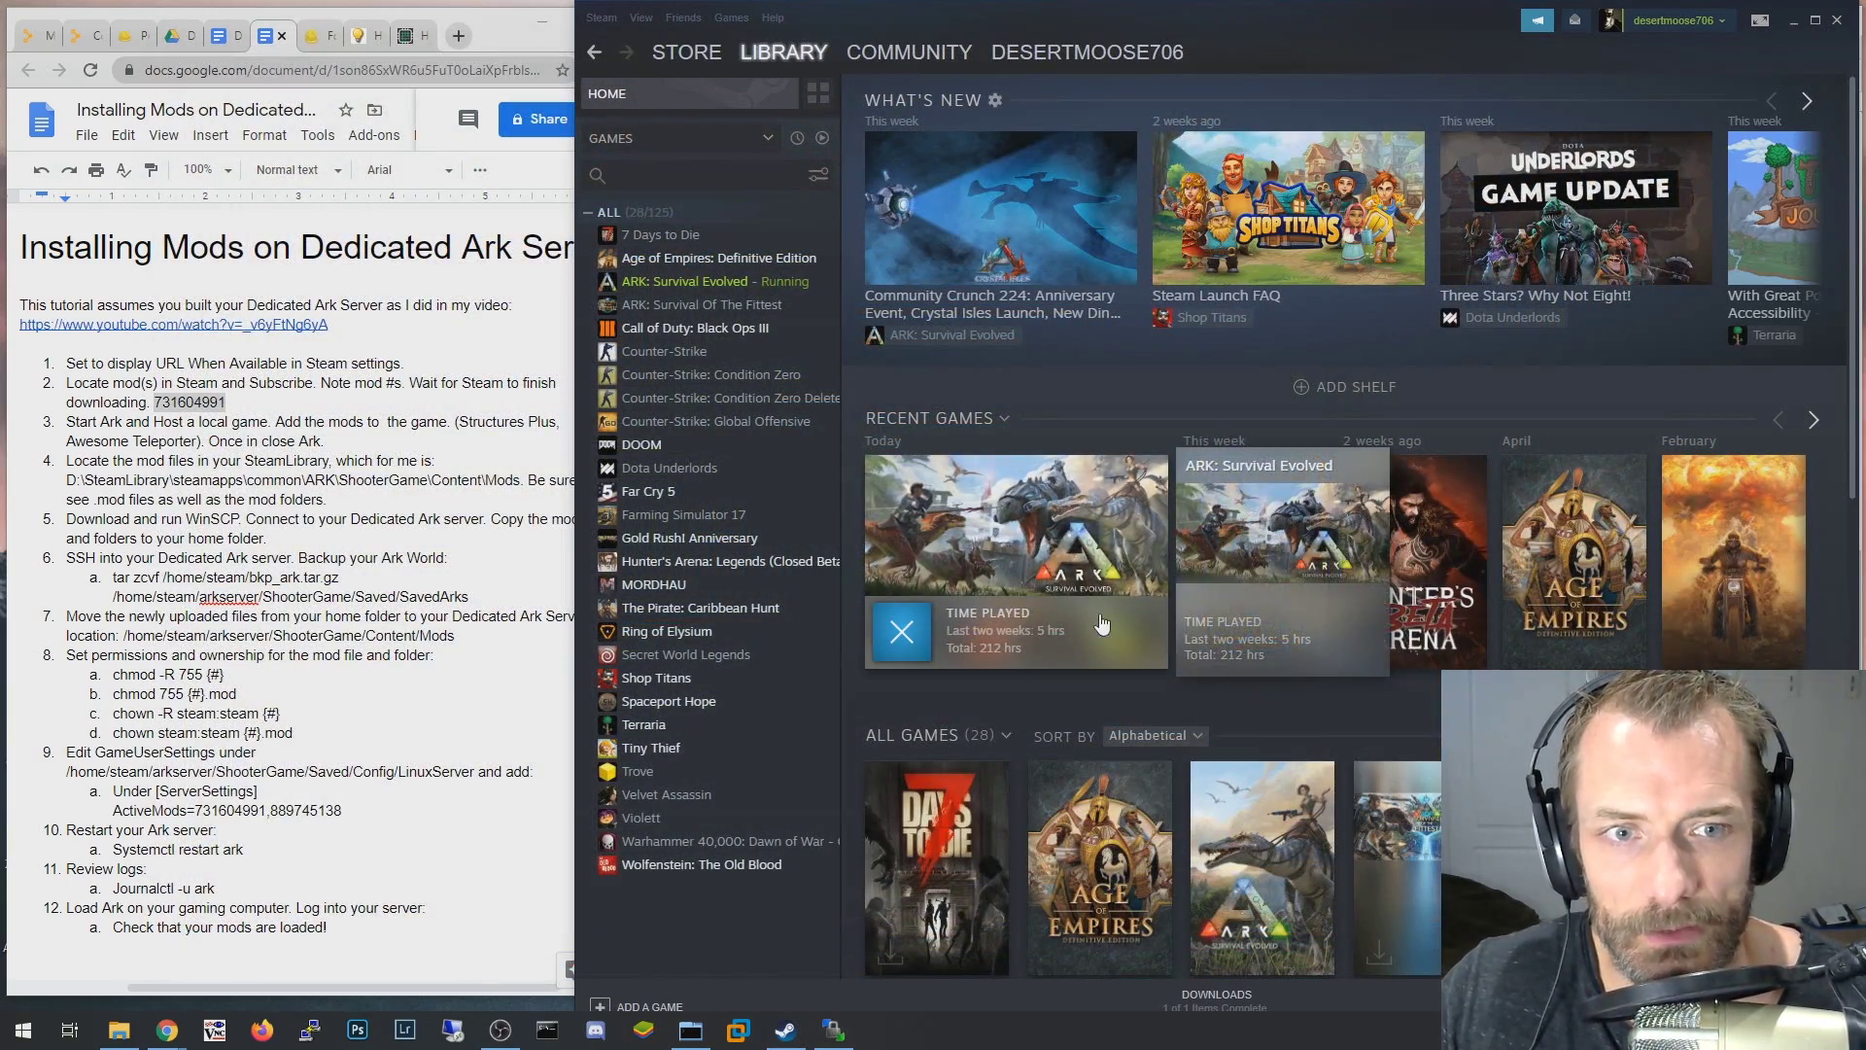
pyautogui.click(1104, 627)
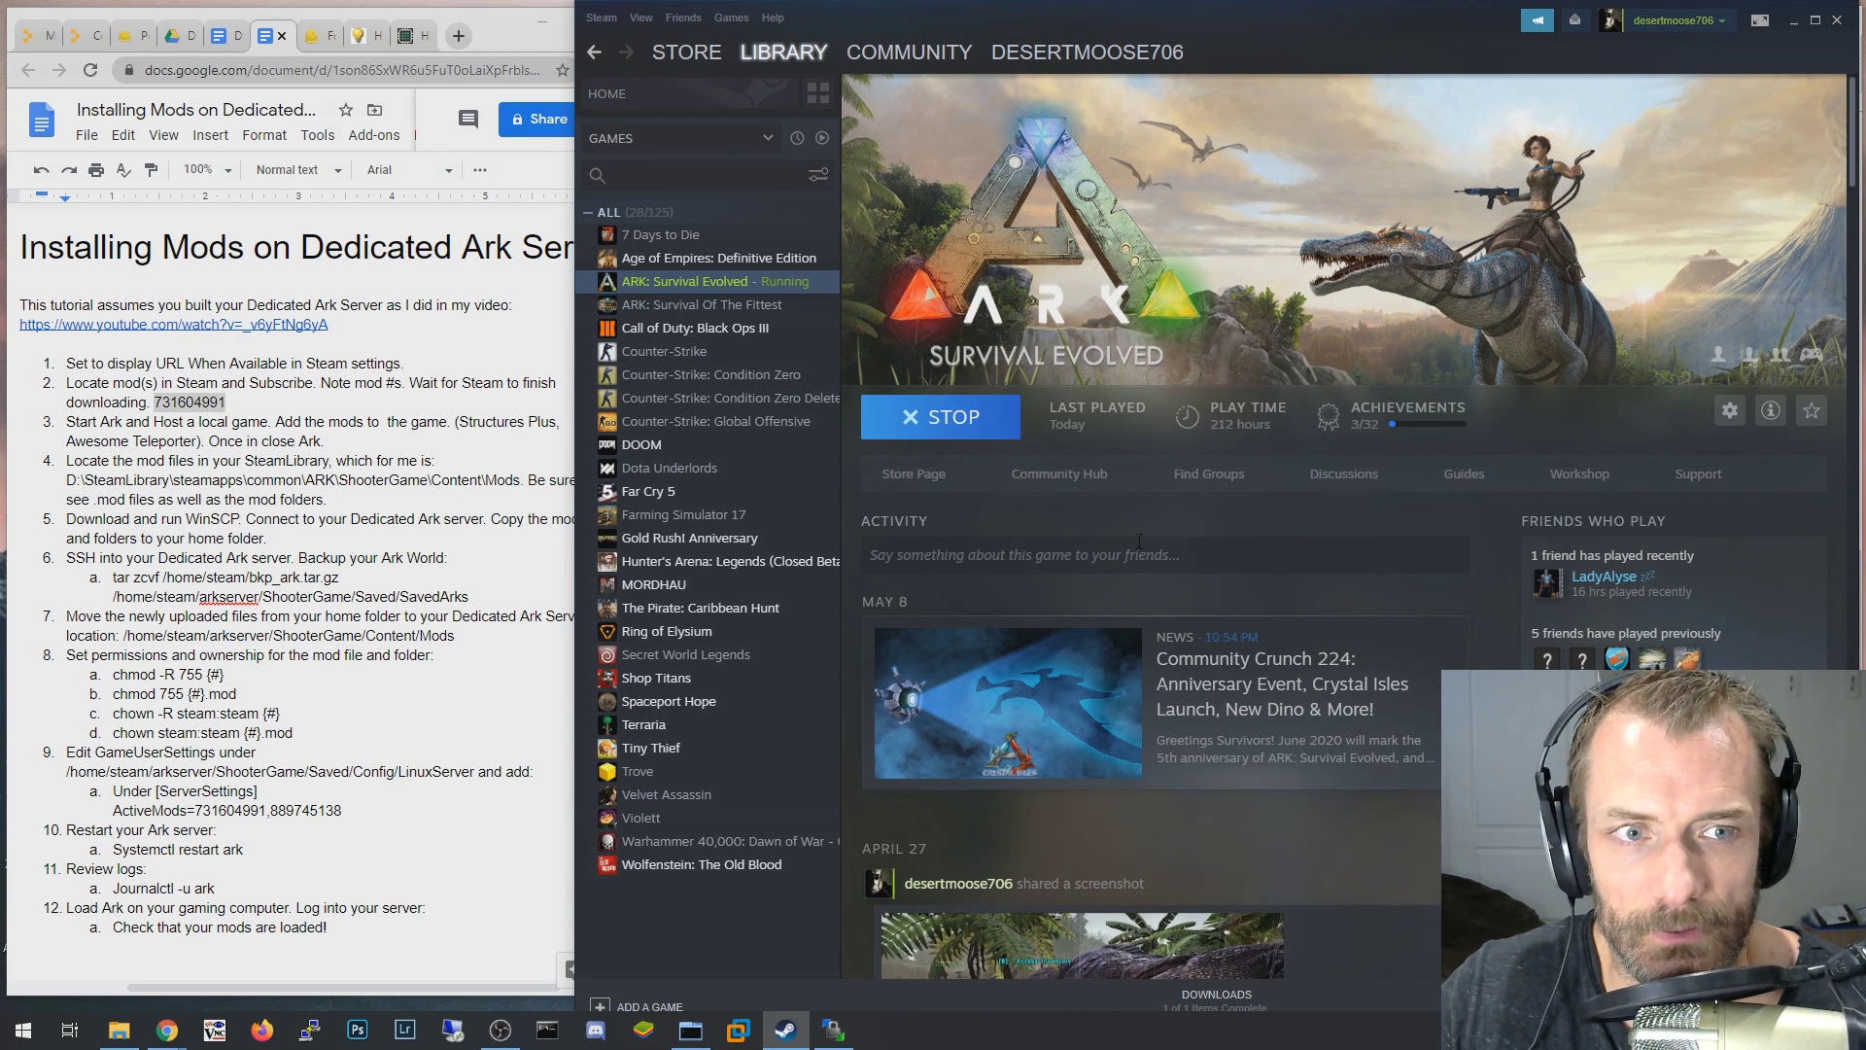
pyautogui.click(893, 415)
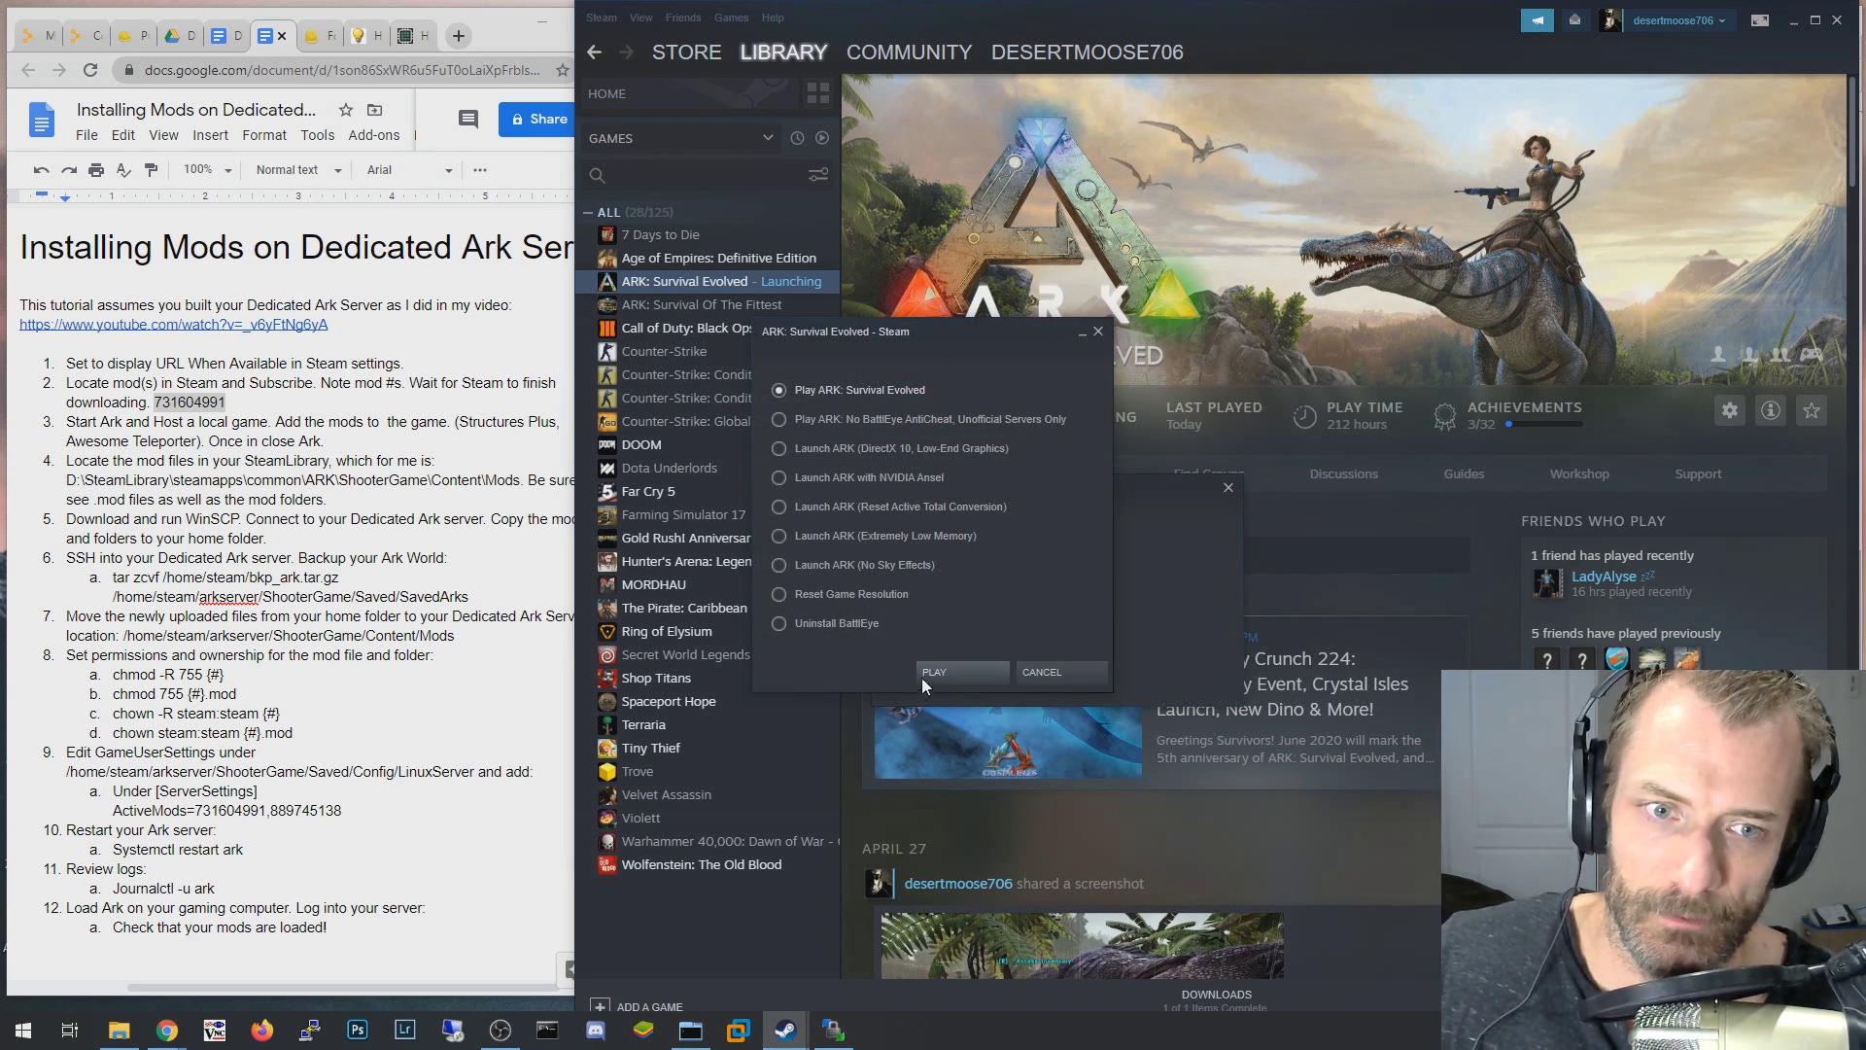
pyautogui.click(923, 678)
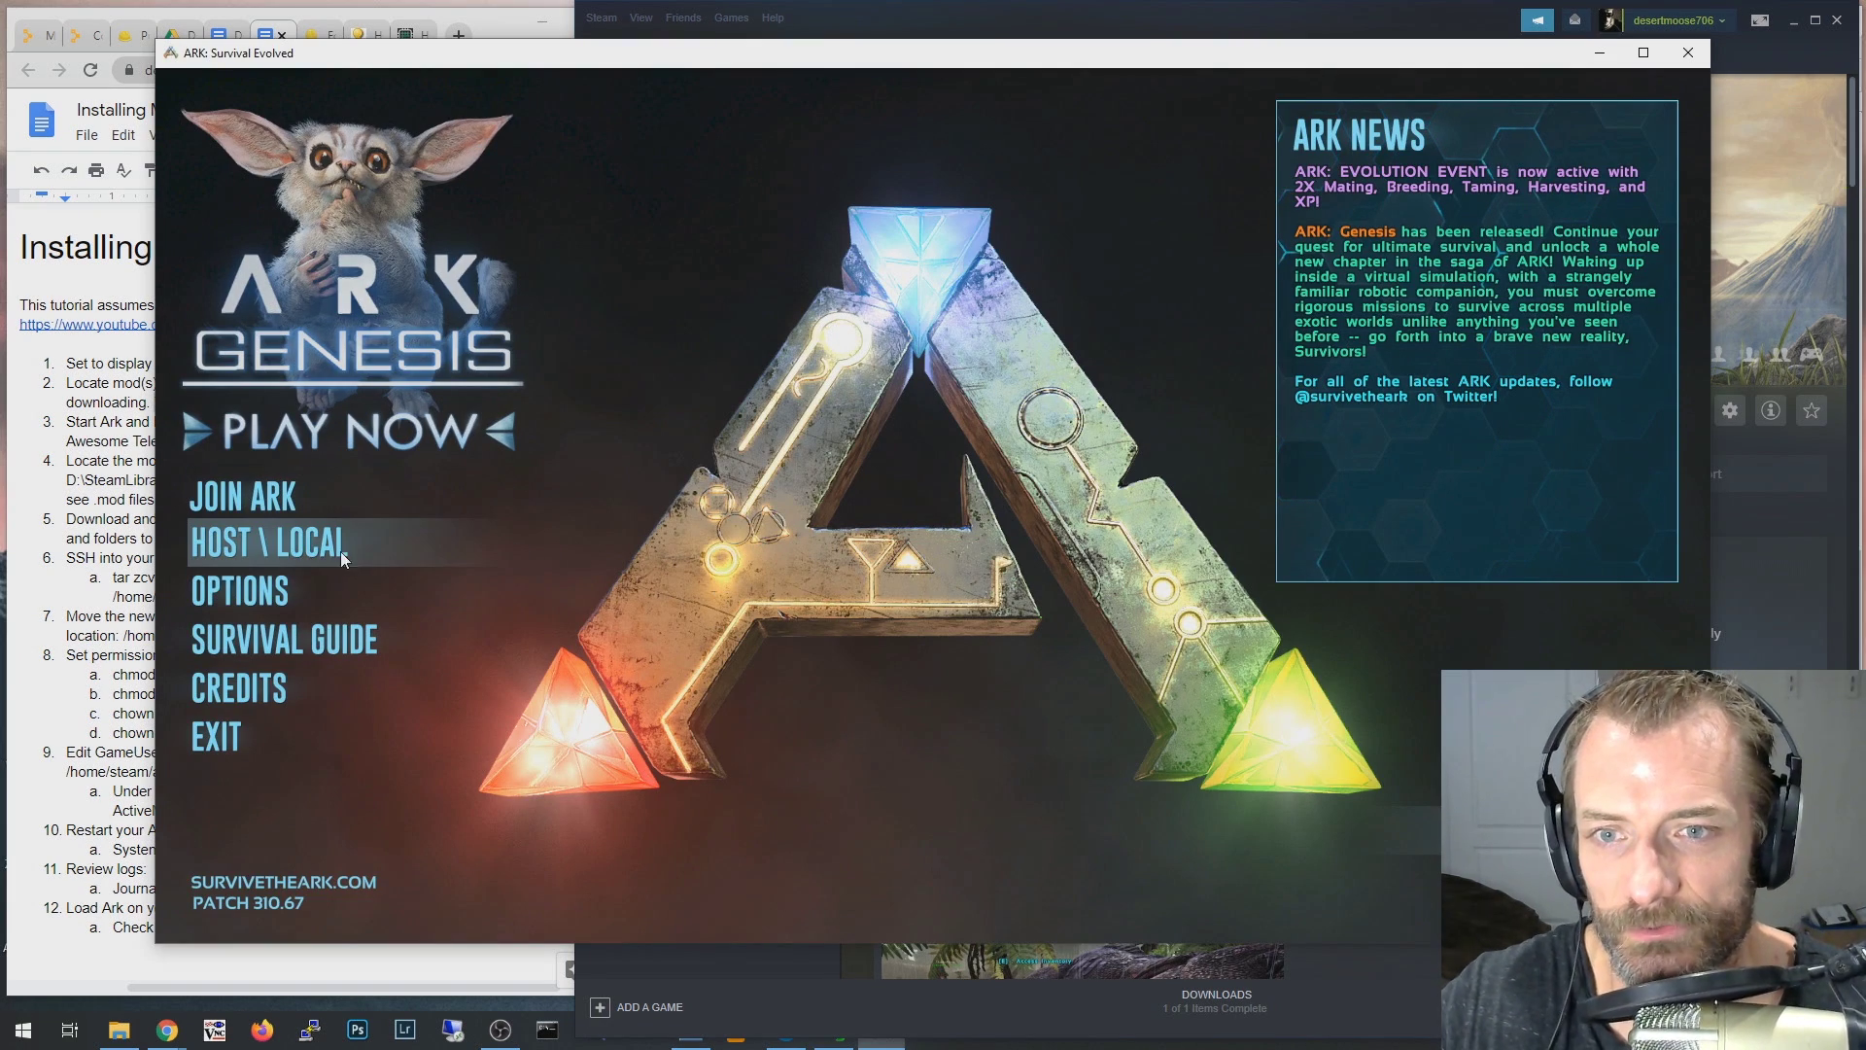
# Start a local single-player game on The Island with Awesome Teleporters and Structures Plus (Open Source) as active mods.
pyautogui.click(278, 545)
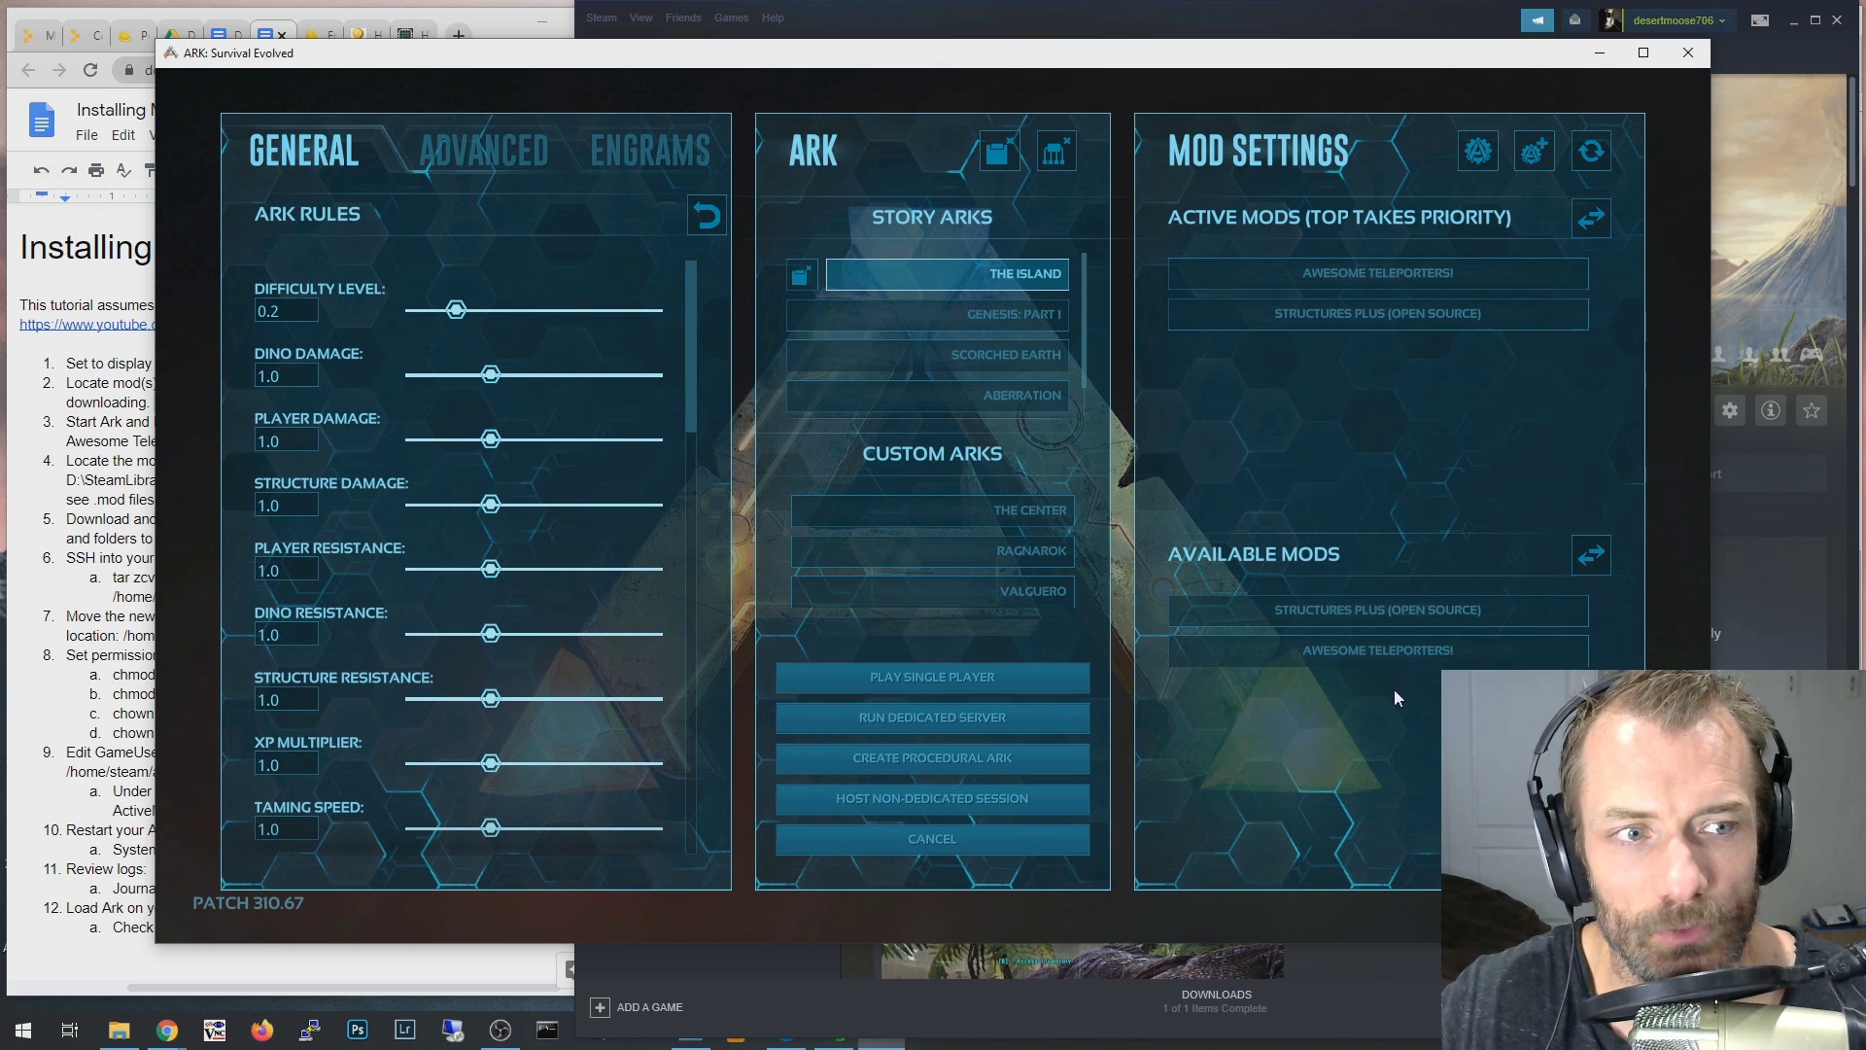
pyautogui.click(1380, 610)
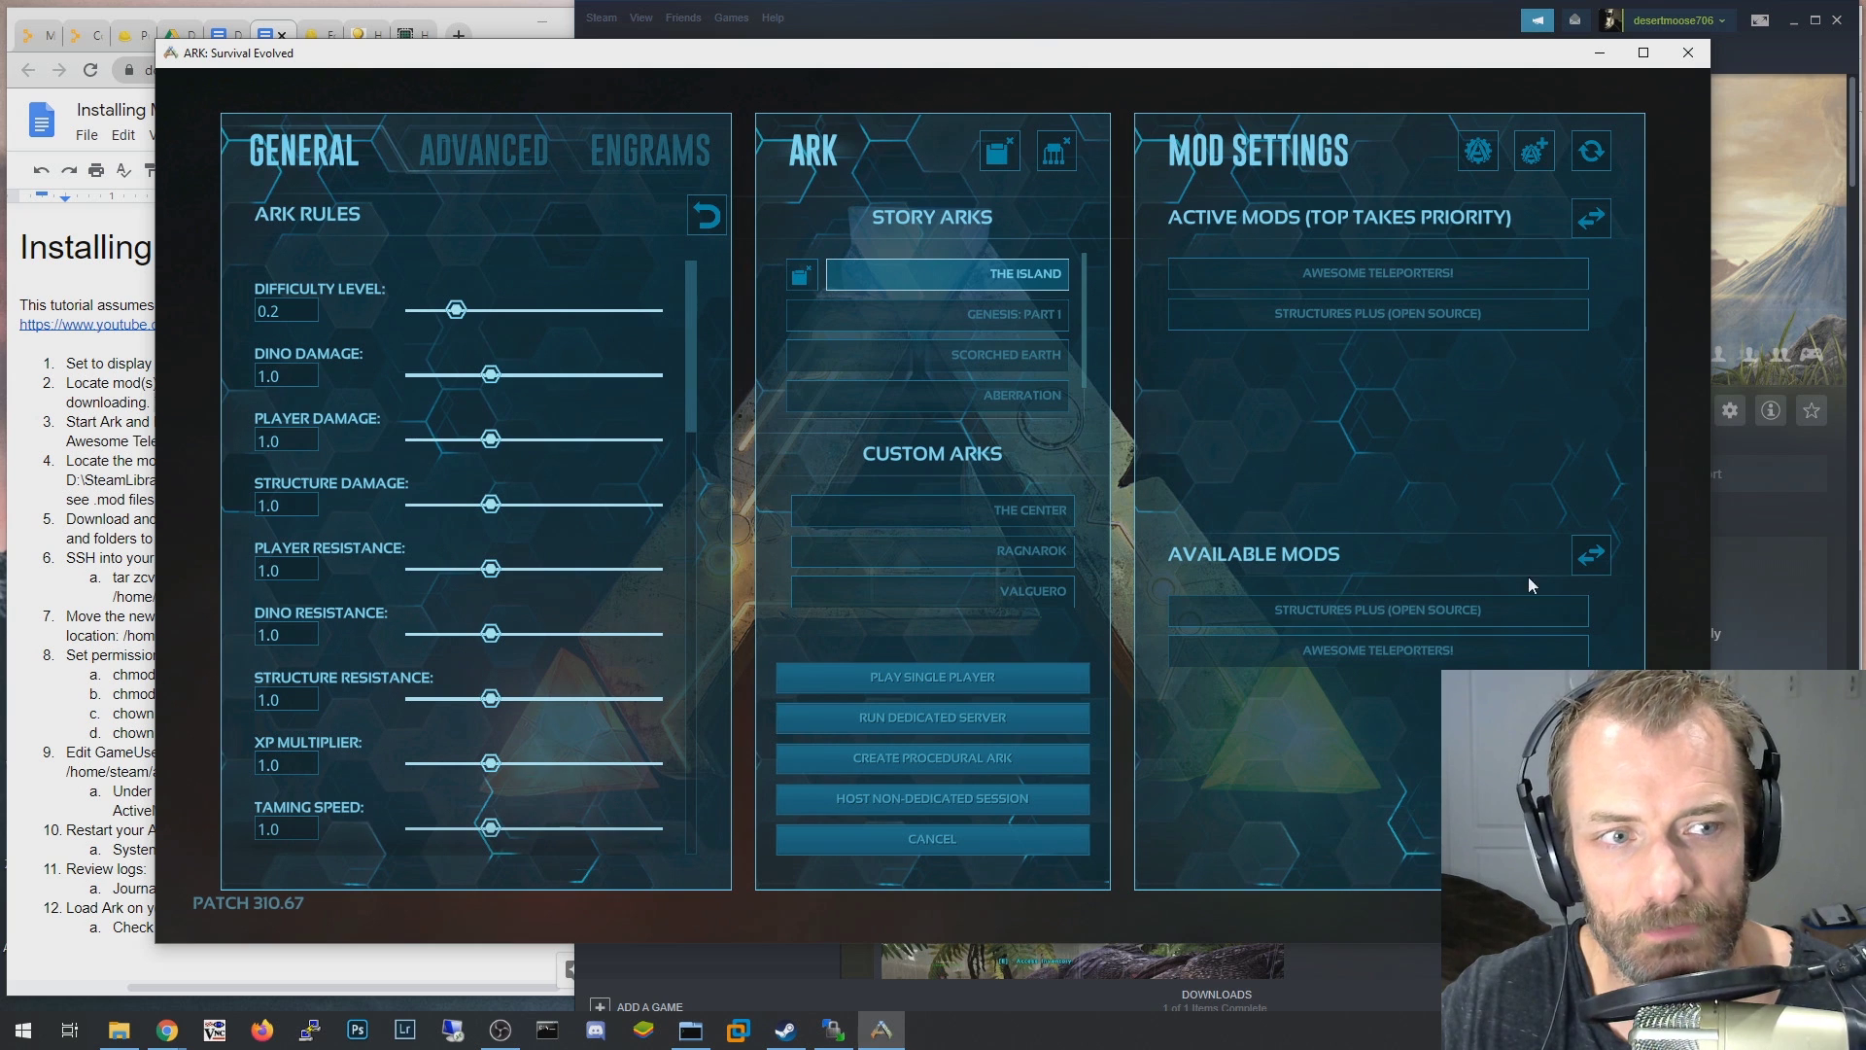
pyautogui.click(1392, 622)
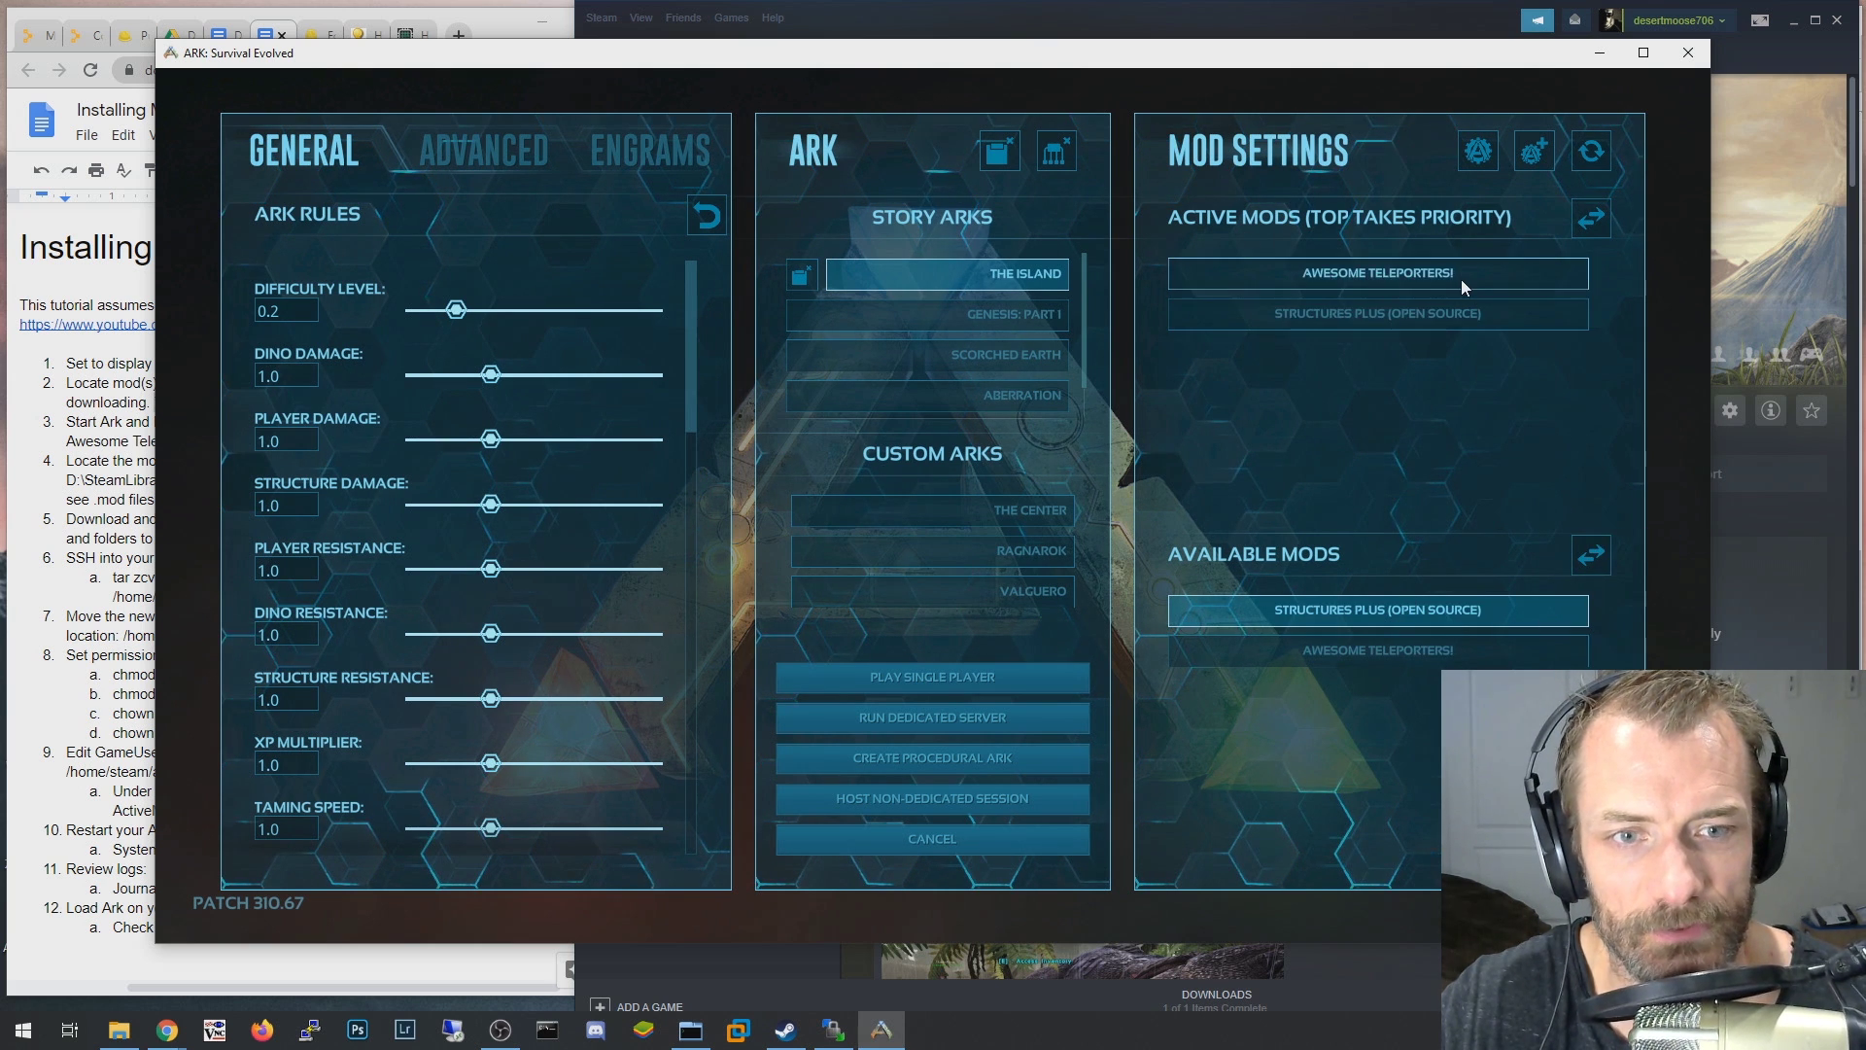
pyautogui.click(934, 681)
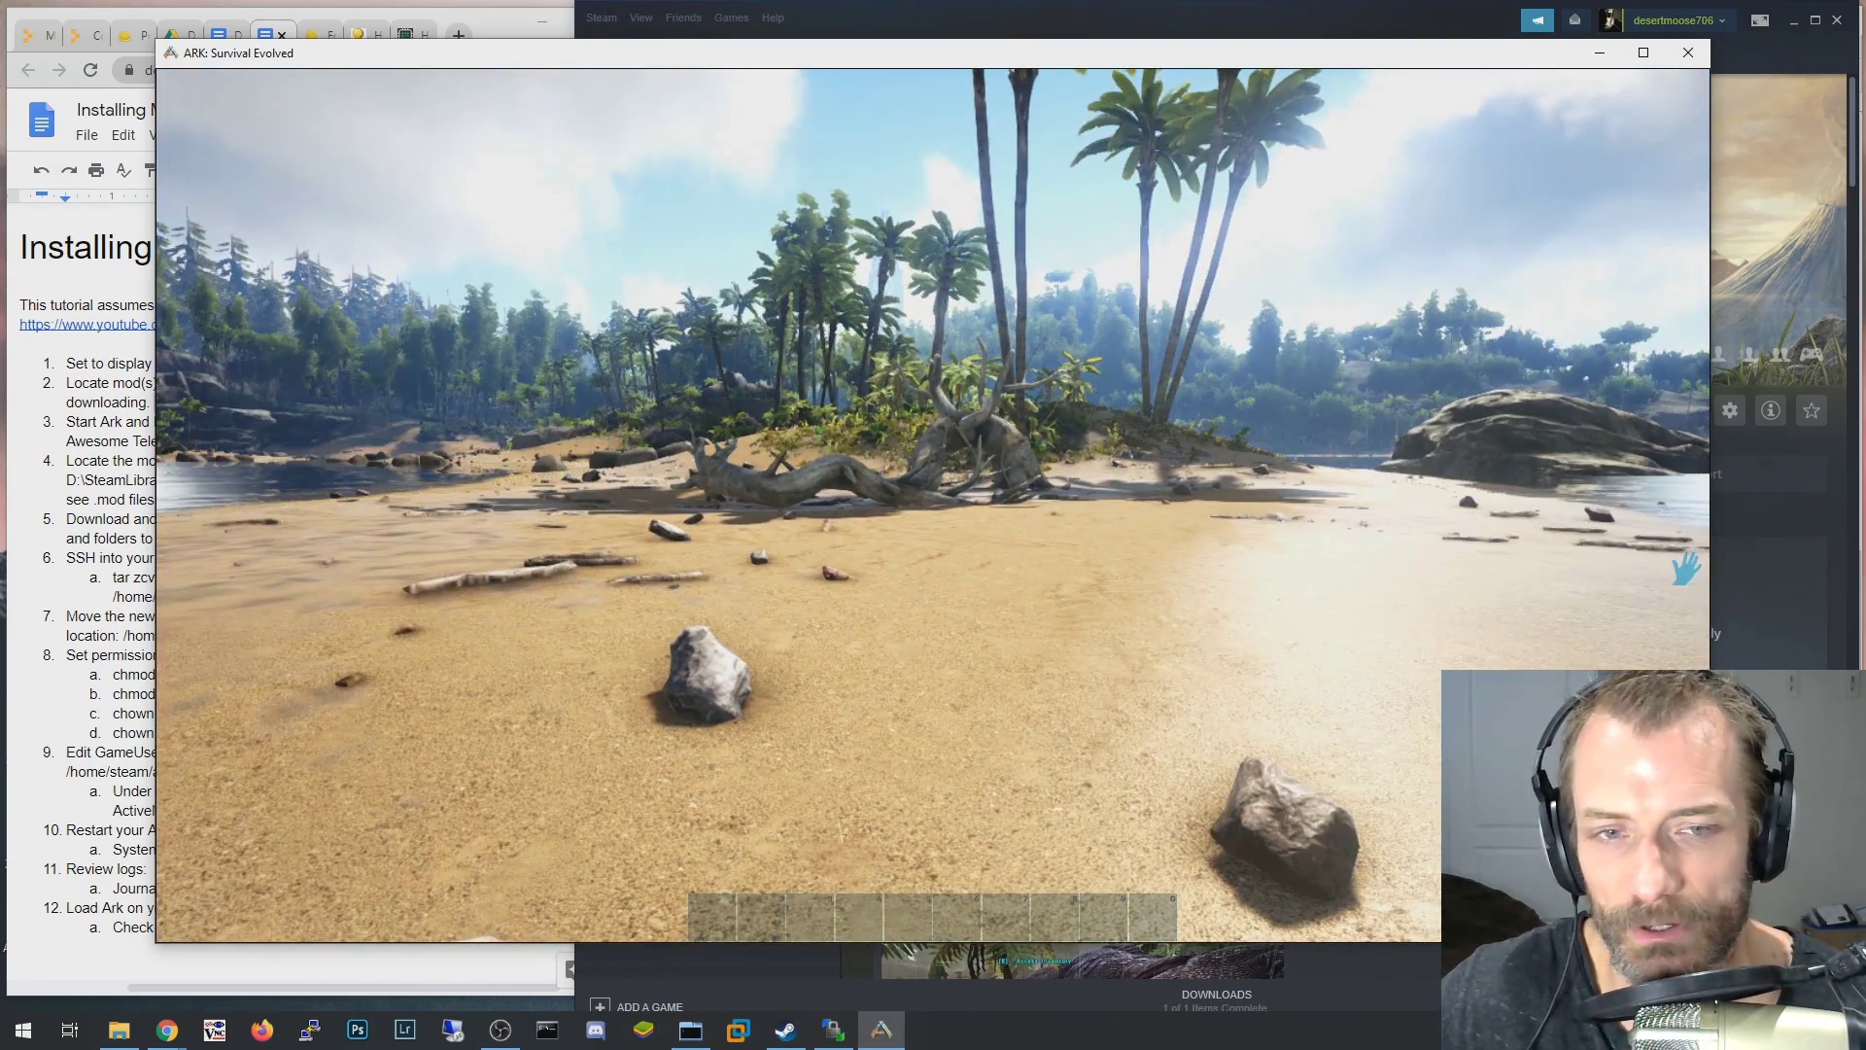
# Examine the character's engrams for the Structures Plus and Awesome Teleporter items, then close them and bring up the pause options.
pyautogui.press('Escape')
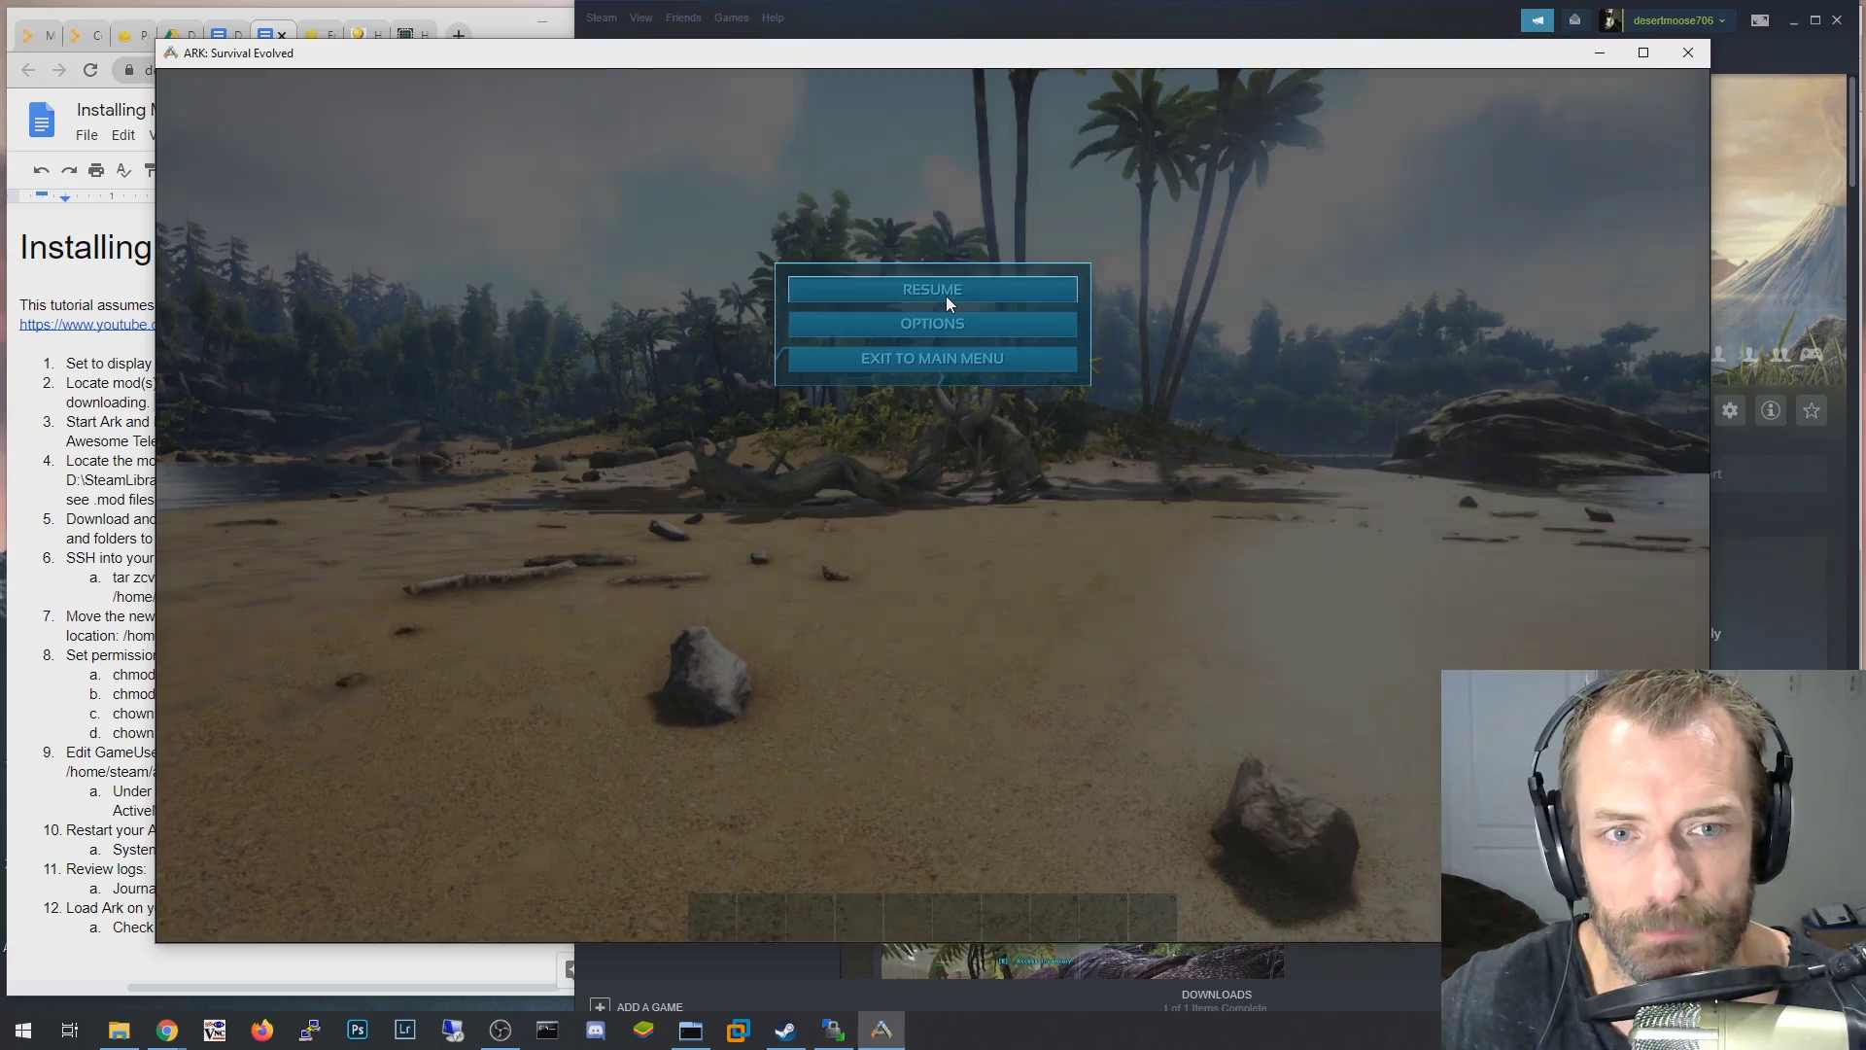
pyautogui.click(946, 292)
pyautogui.press('i')
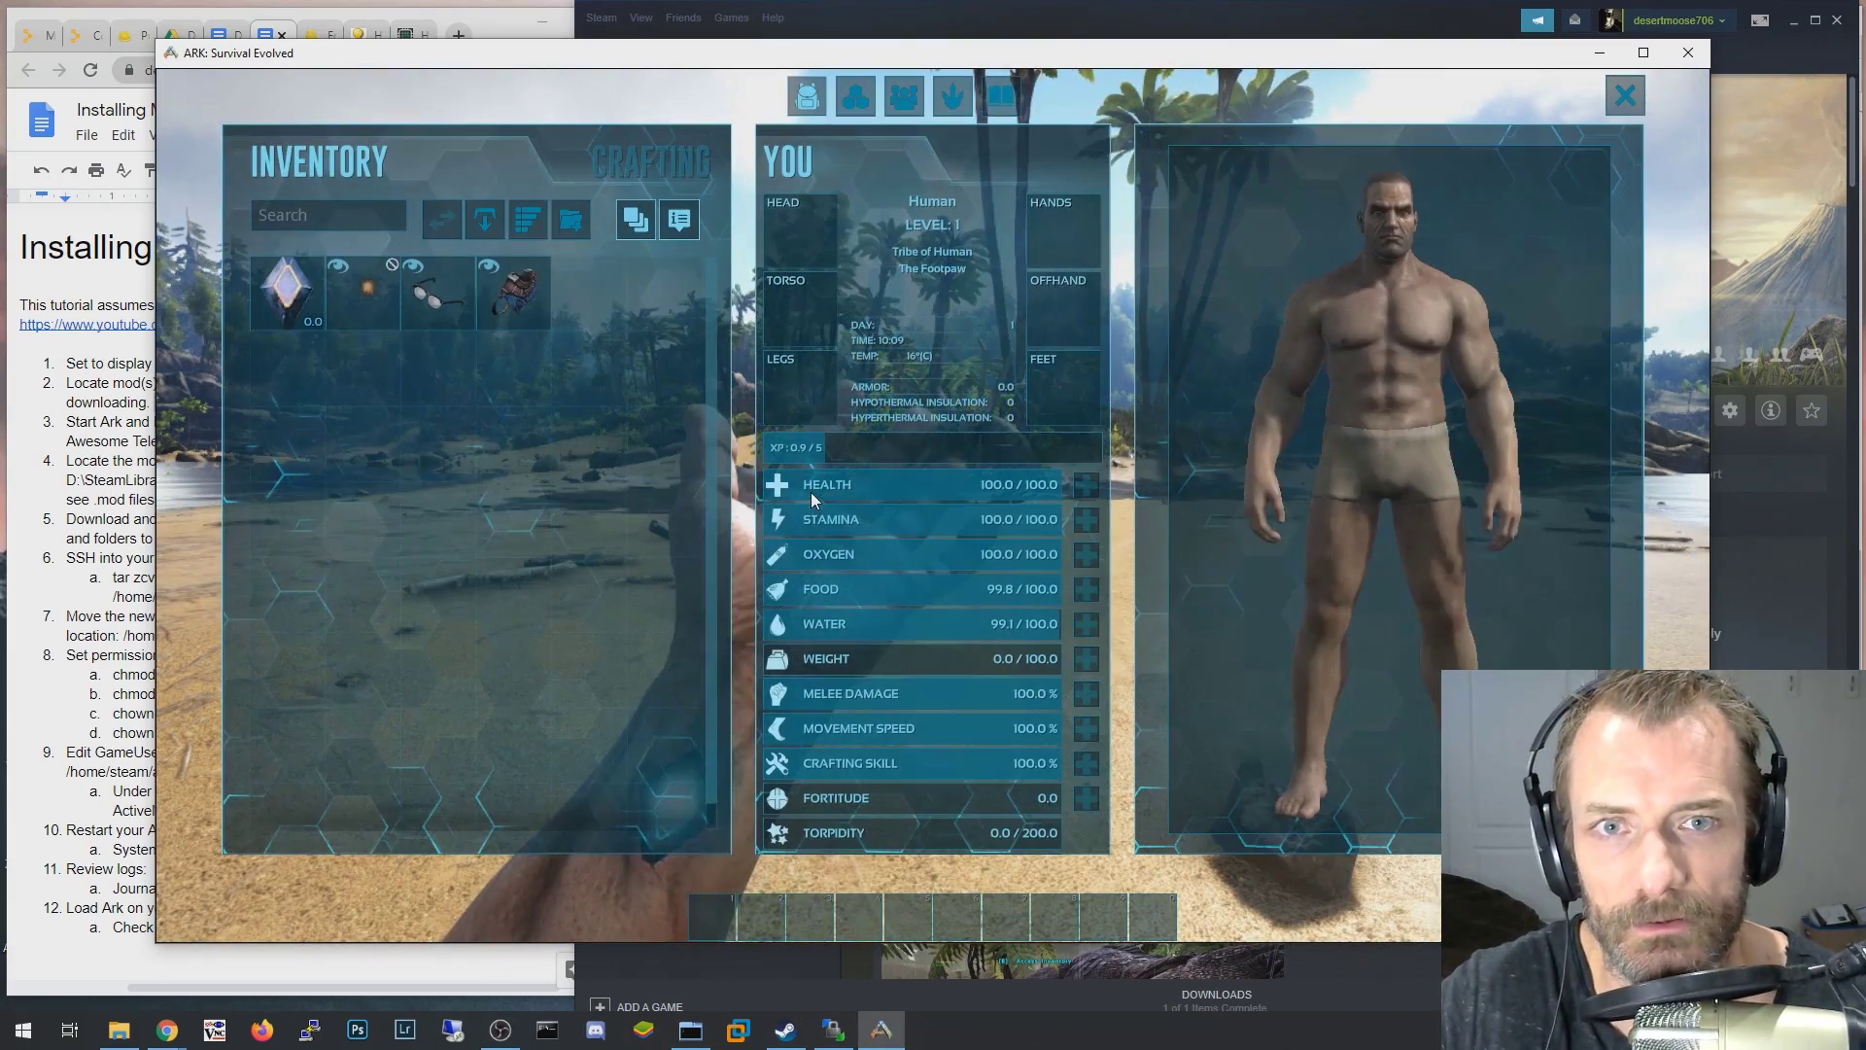
pyautogui.click(855, 103)
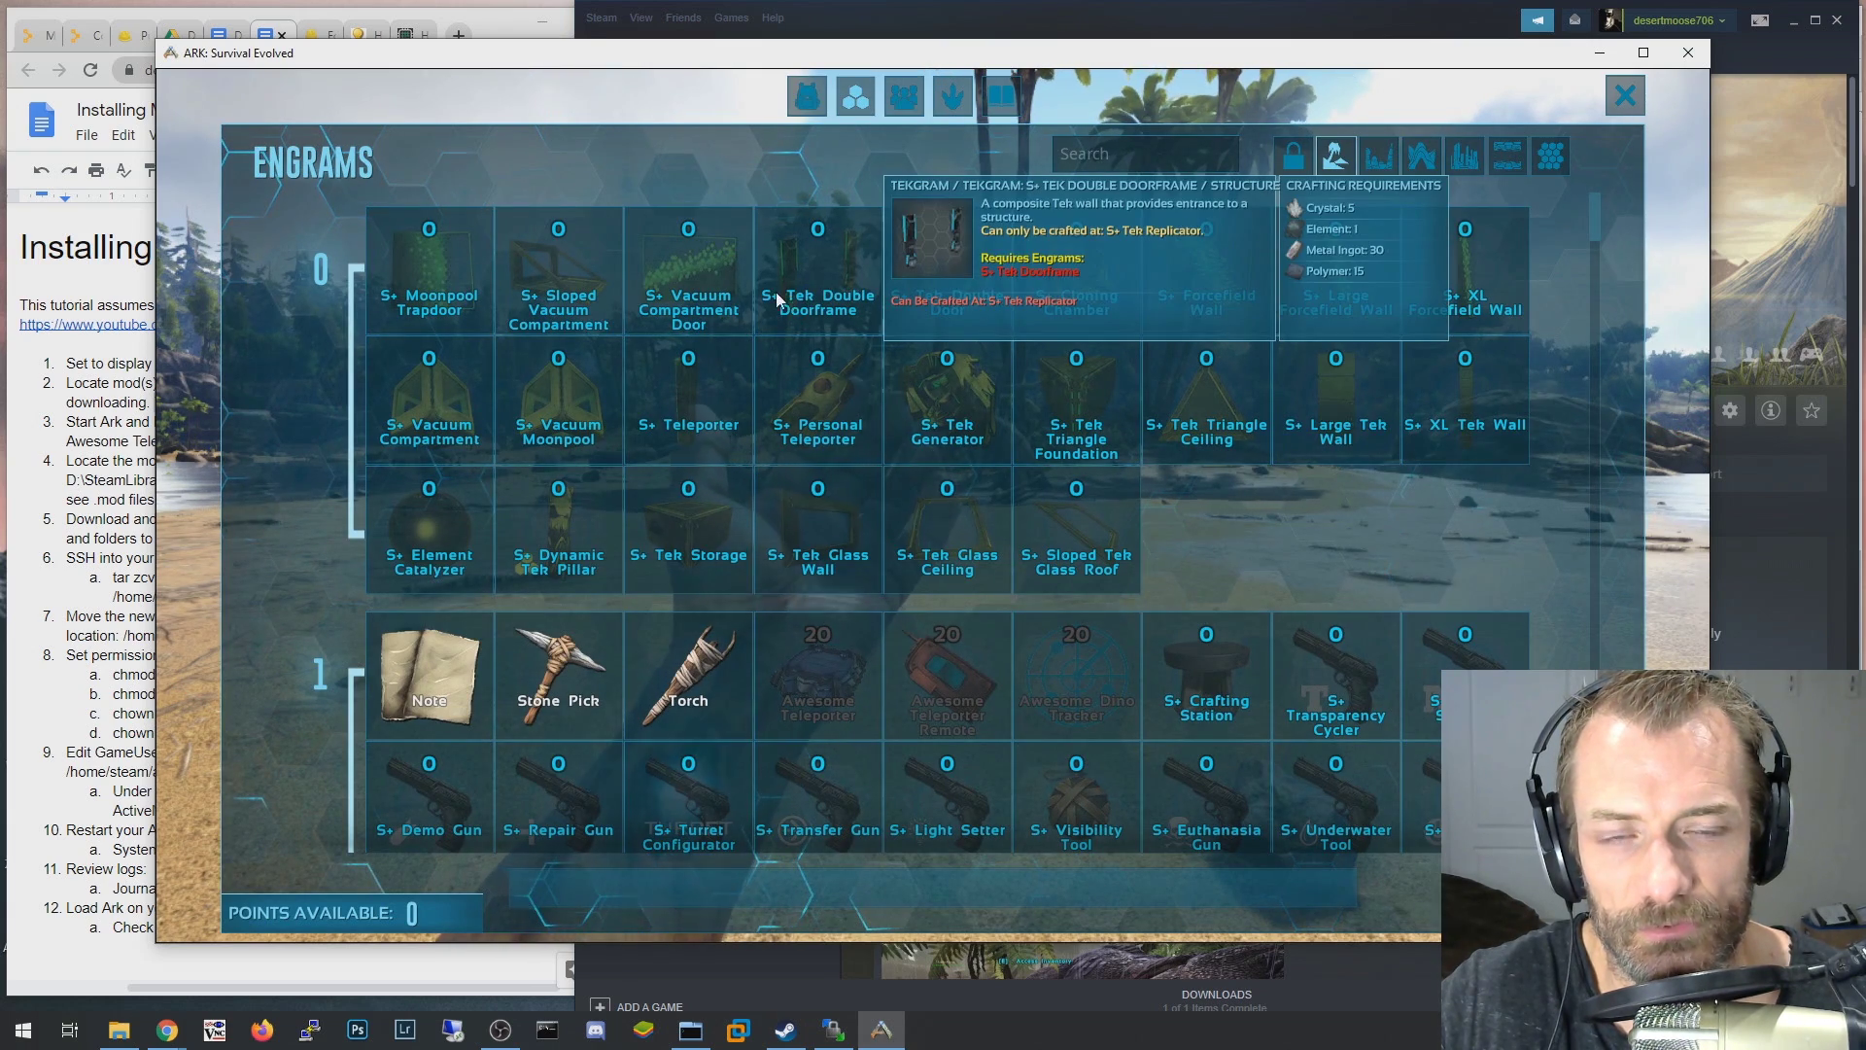
pyautogui.scroll(-1, 866, 476)
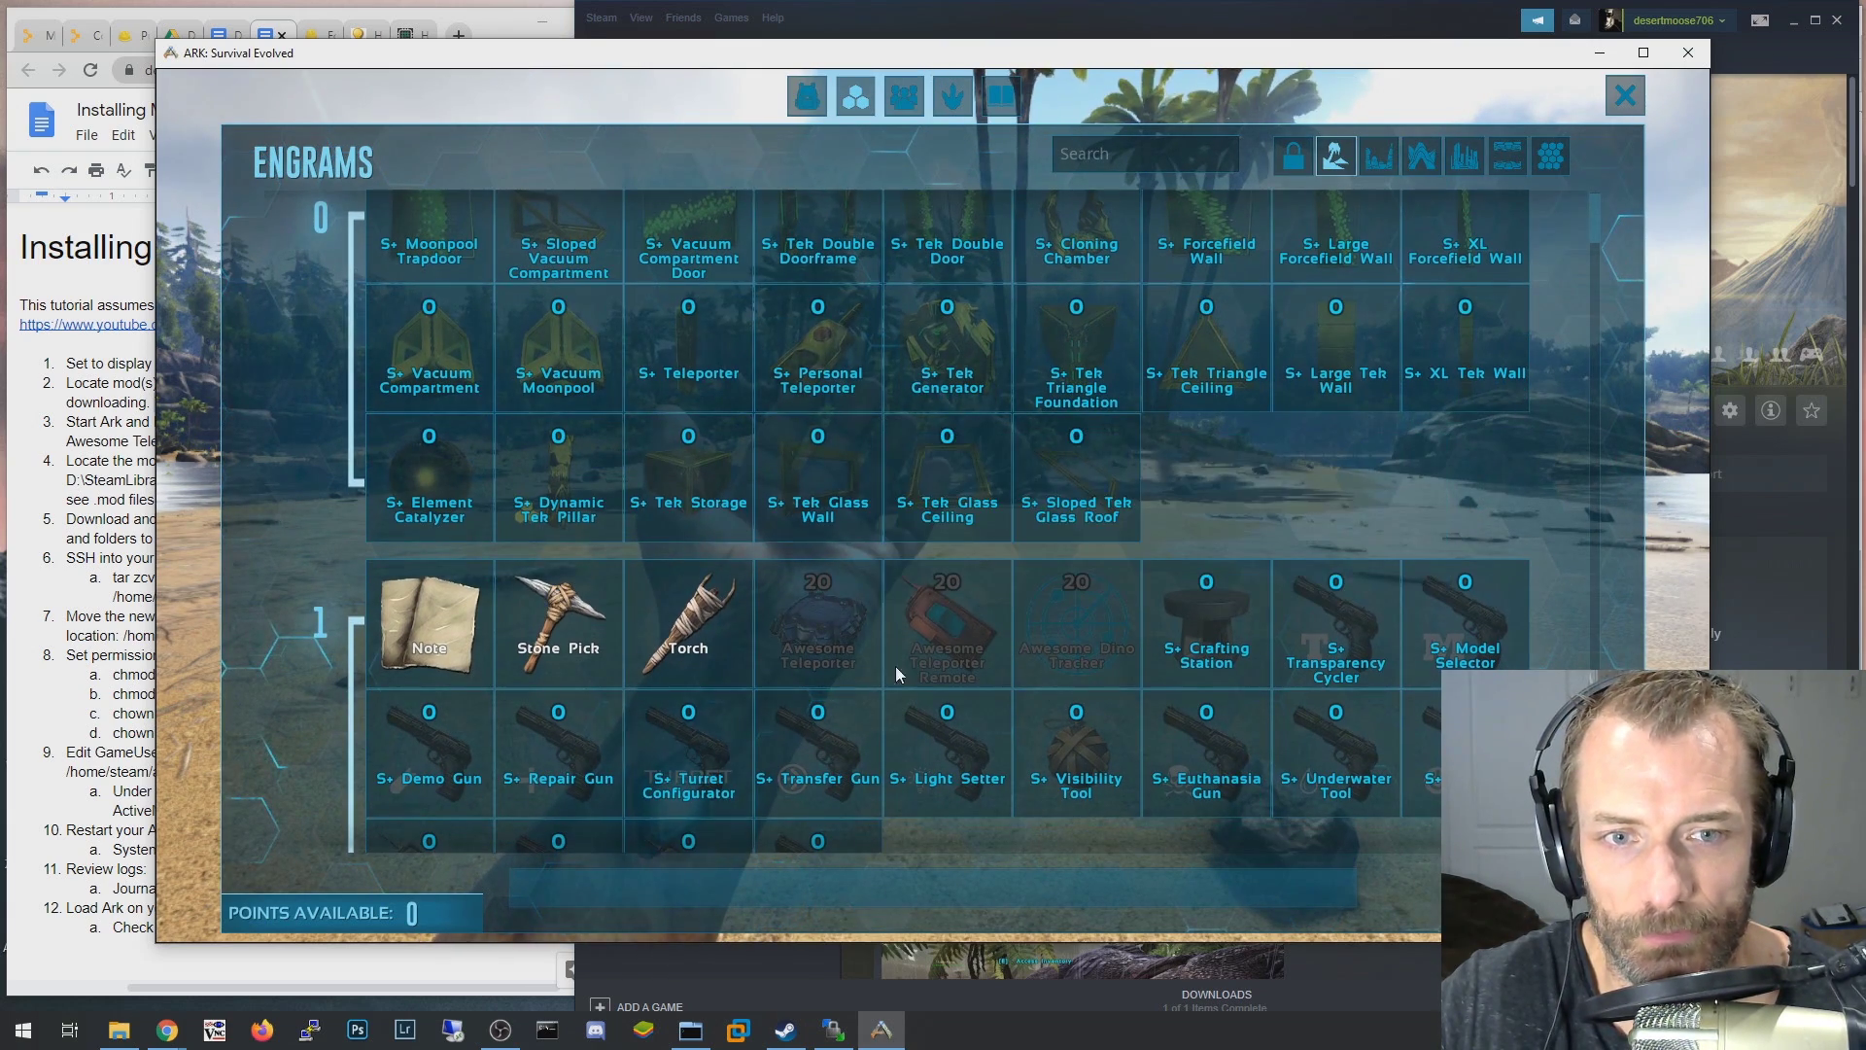
pyautogui.click(828, 634)
pyautogui.click(826, 459)
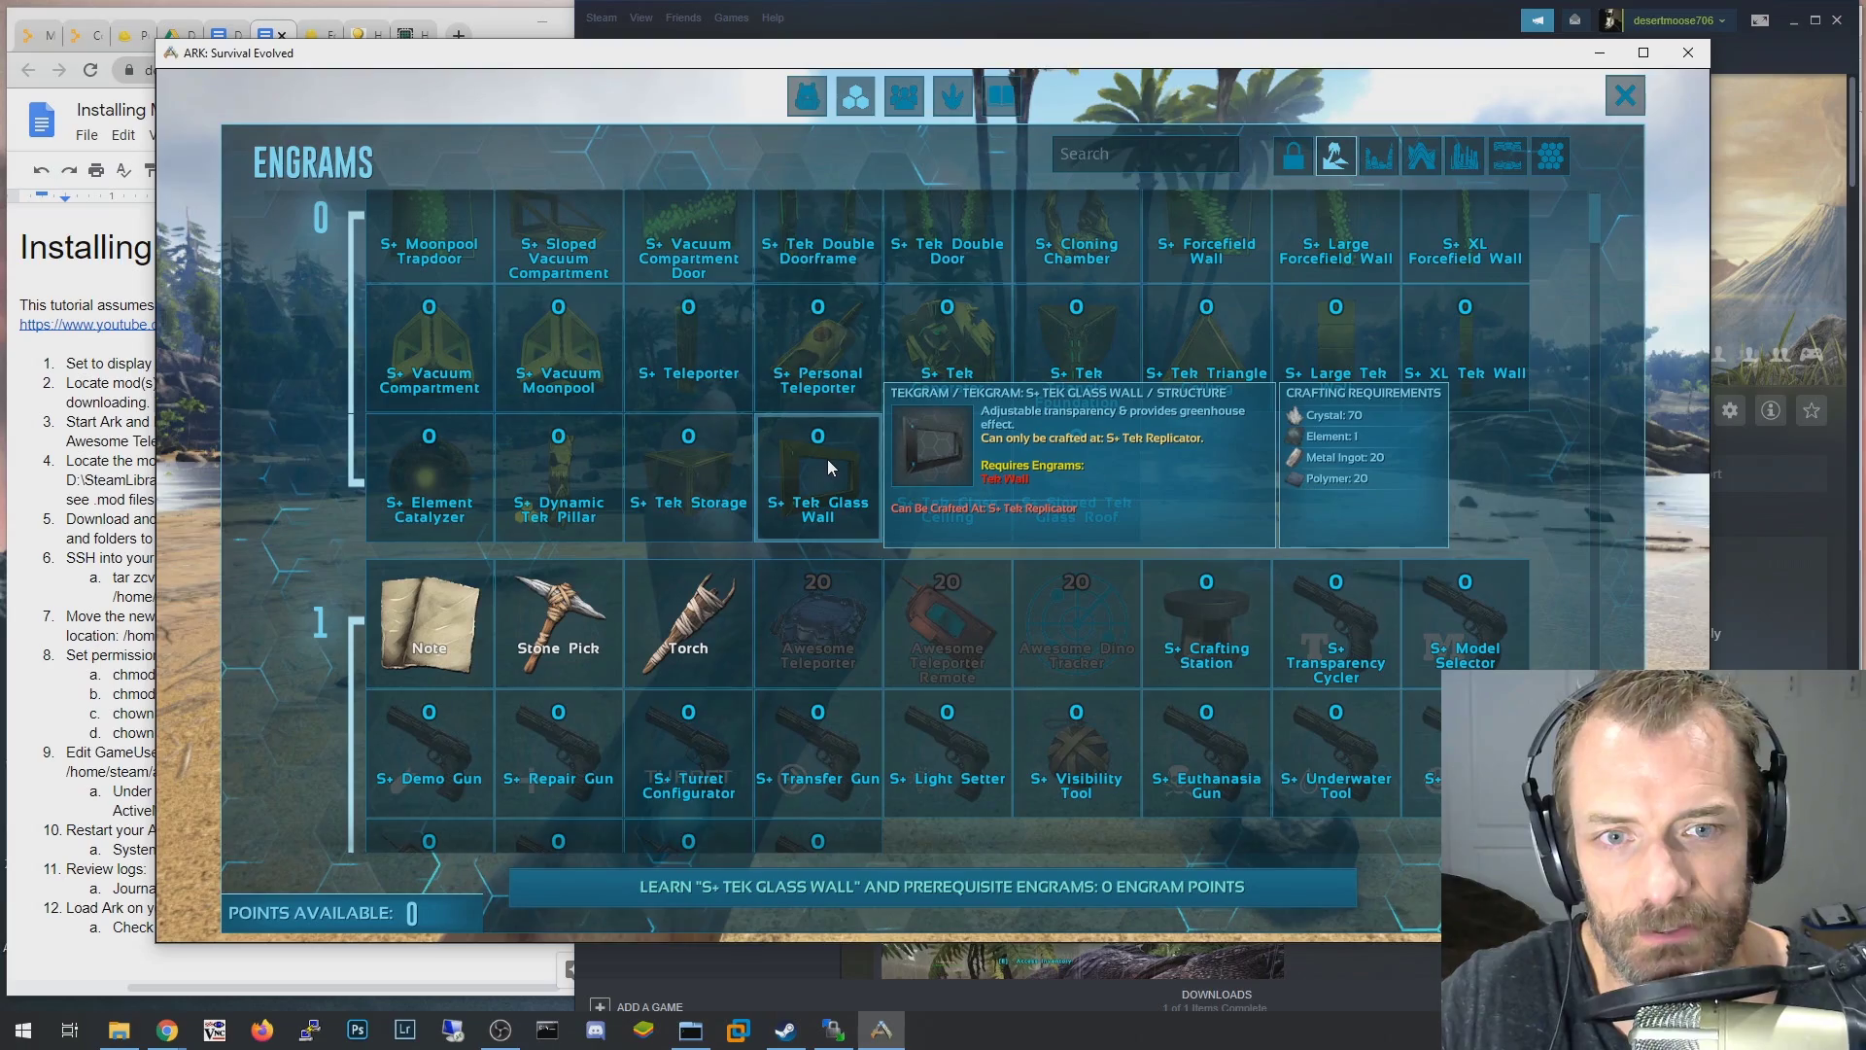
pyautogui.scroll(1, 836, 457)
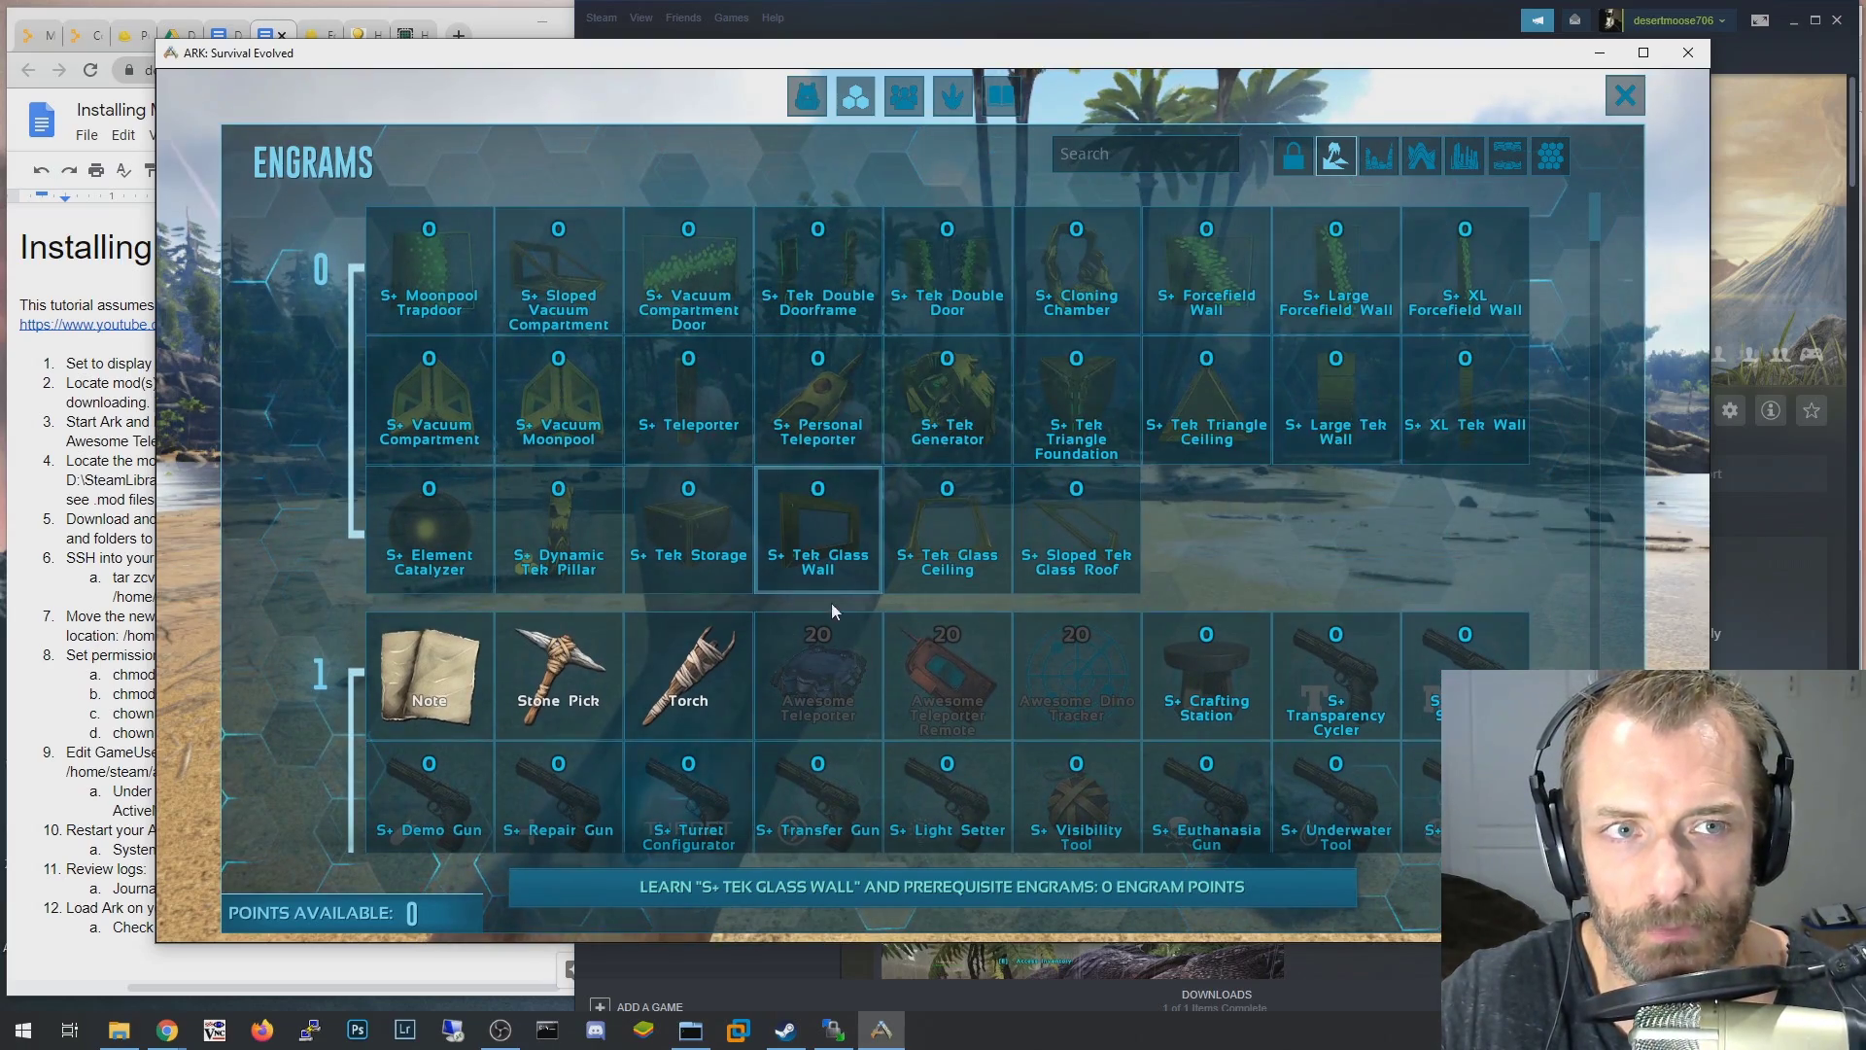
pyautogui.click(1625, 95)
pyautogui.press('Escape')
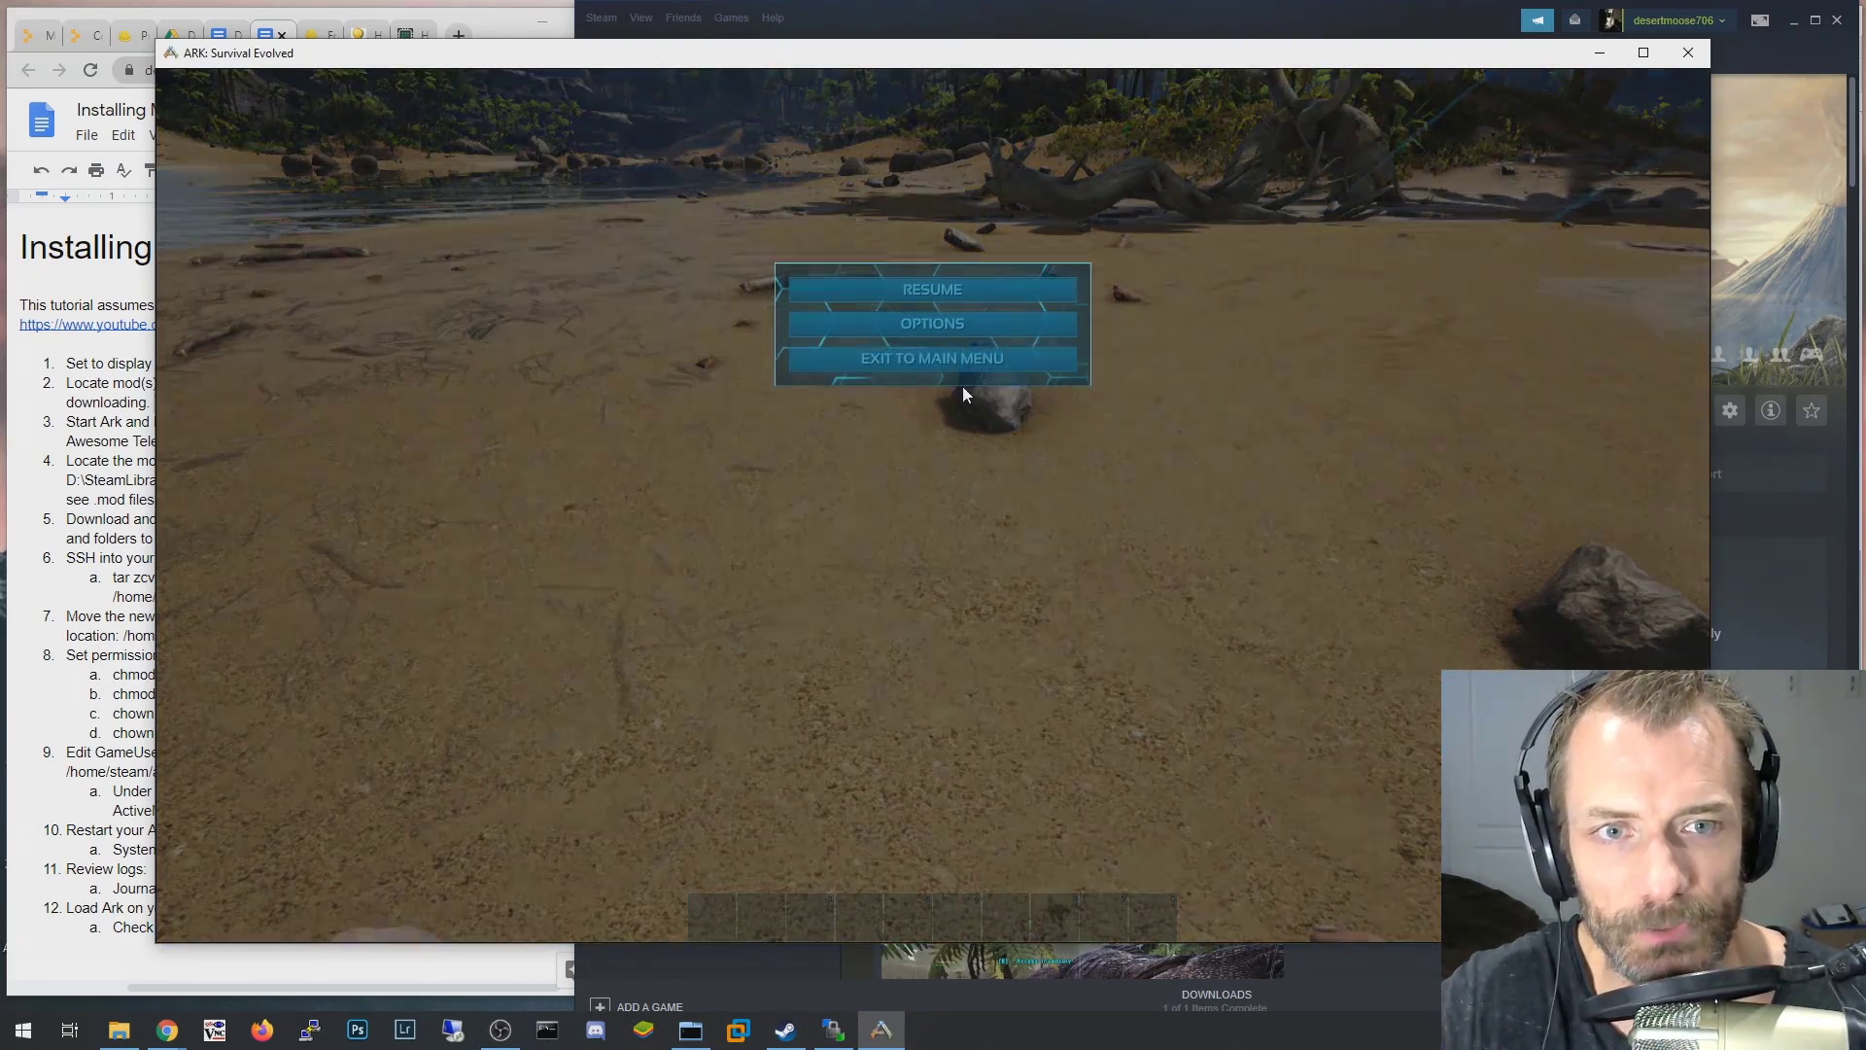